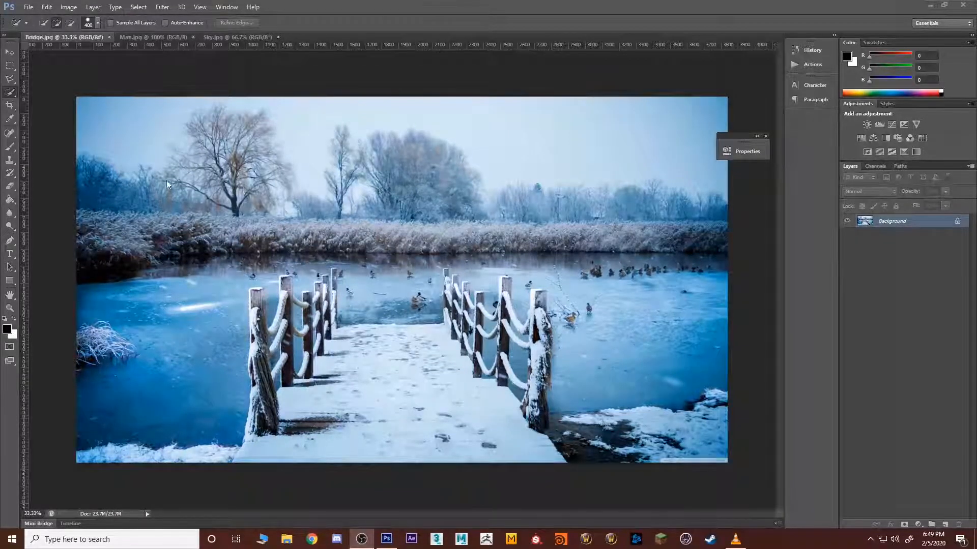
Step: Convert the Background of Bridge.jpg into an editable layer named Bridge
left_click(150, 39)
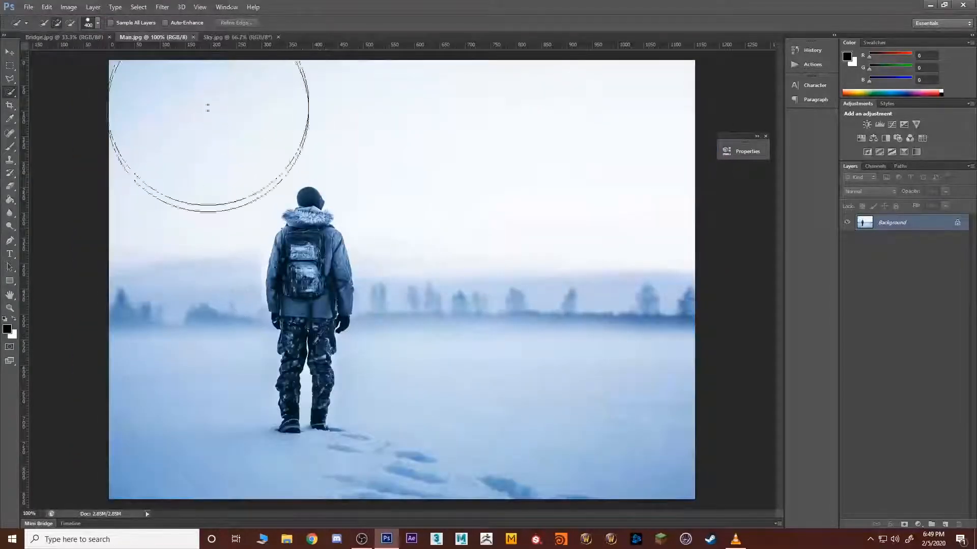
left_click(231, 38)
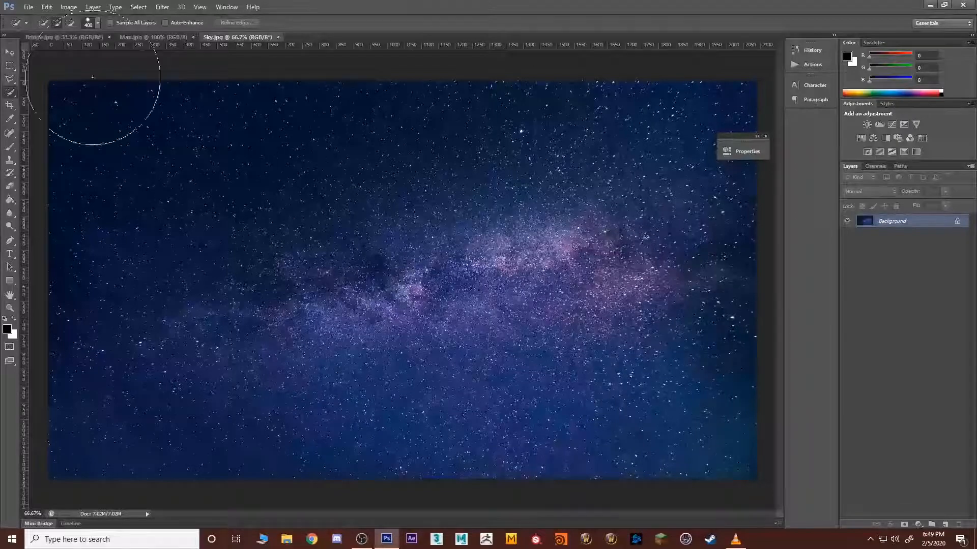
left_click(52, 38)
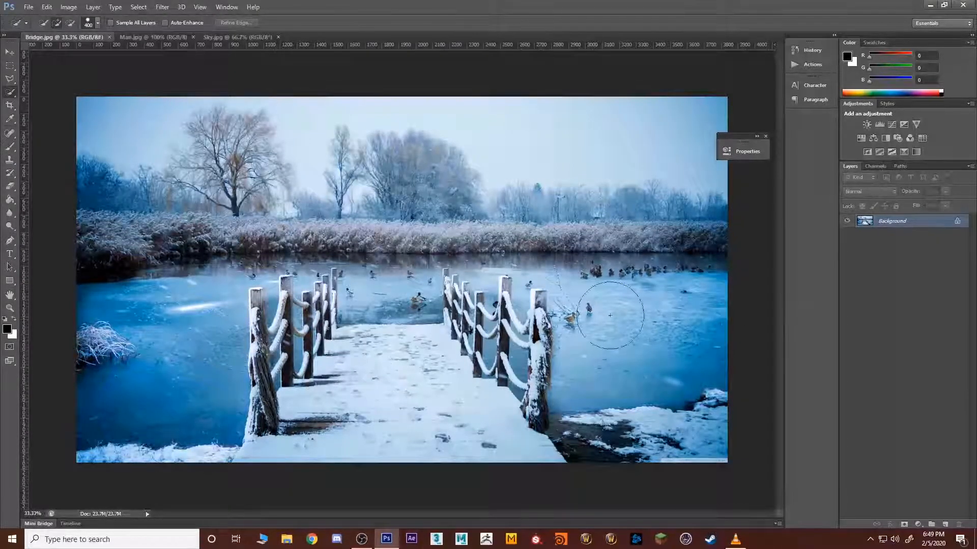
double_click(908, 222)
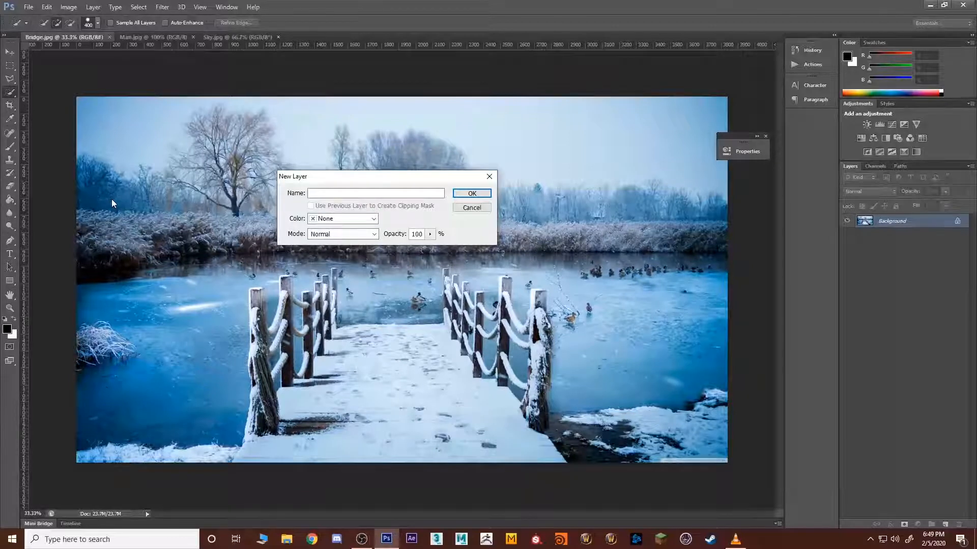
type("Bridge")
key("Return")
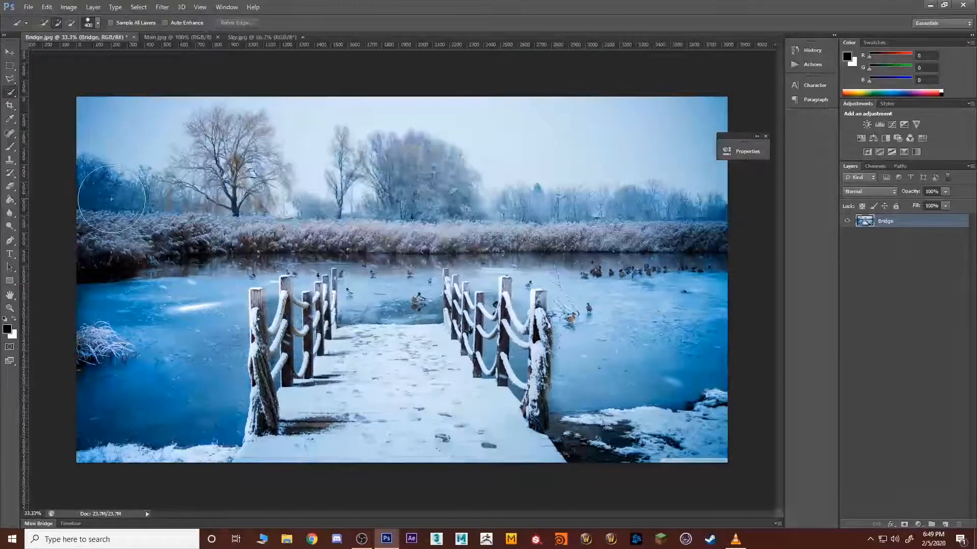
Step: Convert the Background of Man.jpg into an editable layer, keeping the default name
left_click(167, 37)
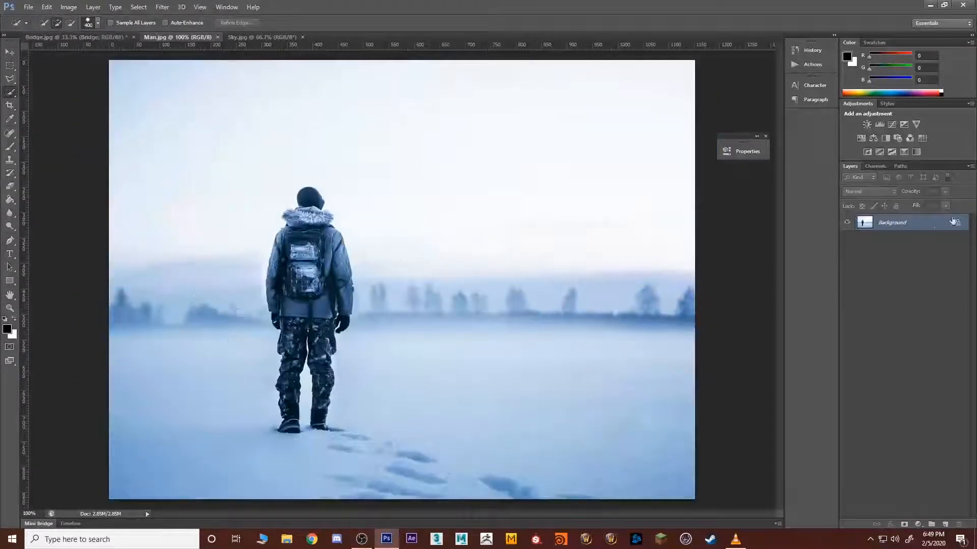
double_click(920, 226)
left_click(472, 195)
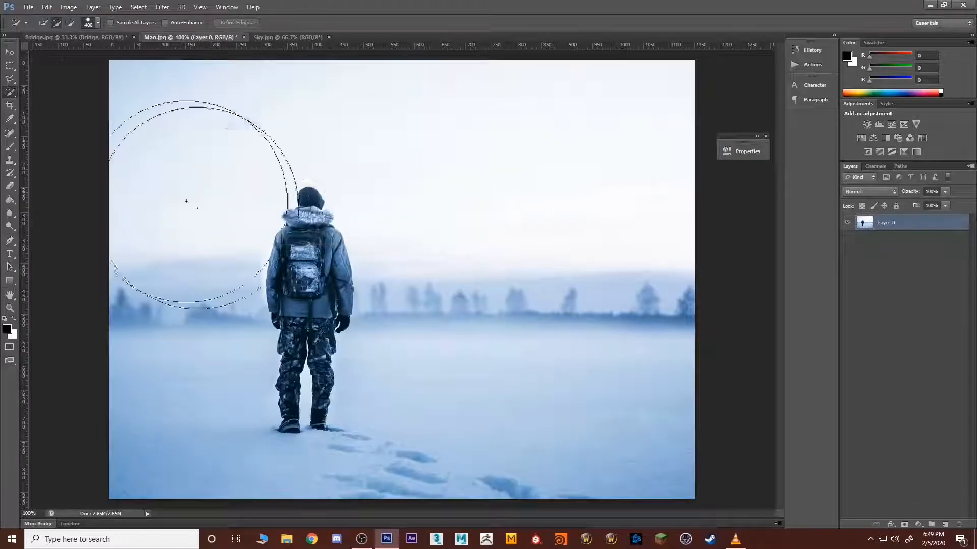
Step: Select the whole man from boots to hat with the Quick Selection tool, using a smaller brush
right_click(7, 93)
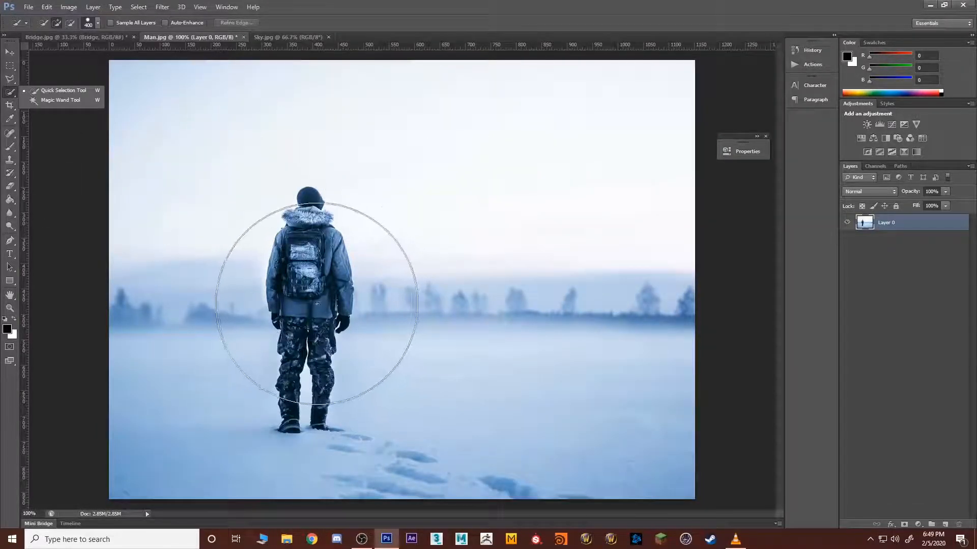
key("bracketleft")
key("bracketleft")
key("bracketleft")
key("bracketleft")
key("bracketleft")
key("bracketleft")
key("bracketleft")
key("bracketleft")
key("bracketleft")
key("bracketleft")
key("bracketleft")
key("bracketleft")
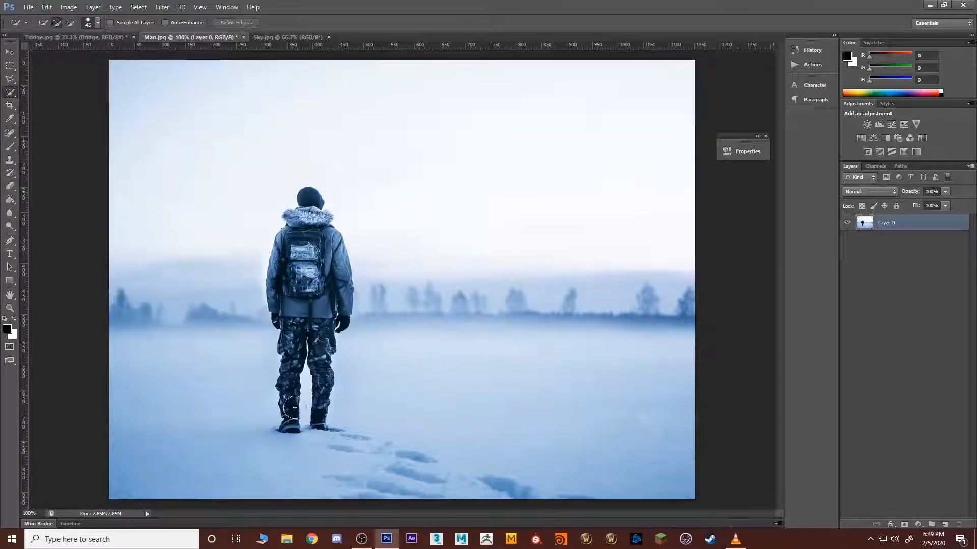
left_click_drag(288, 424, 295, 333)
left_click_drag(302, 261, 314, 227)
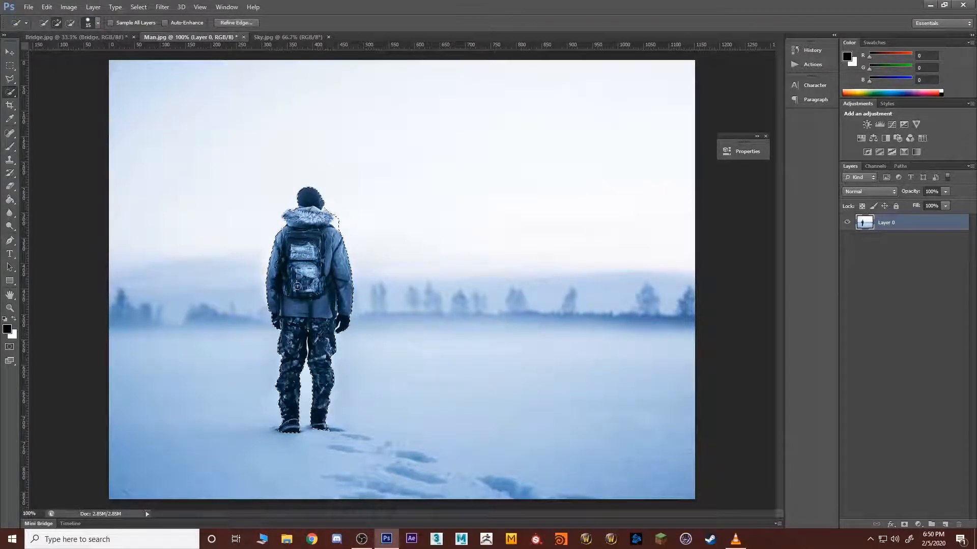
left_click(339, 220, "alt")
Step: Move the selected man into Bridge.jpg, then scale him up and position him standing on the snowy walkway
left_click(9, 52)
left_click_drag(276, 238, 383, 328)
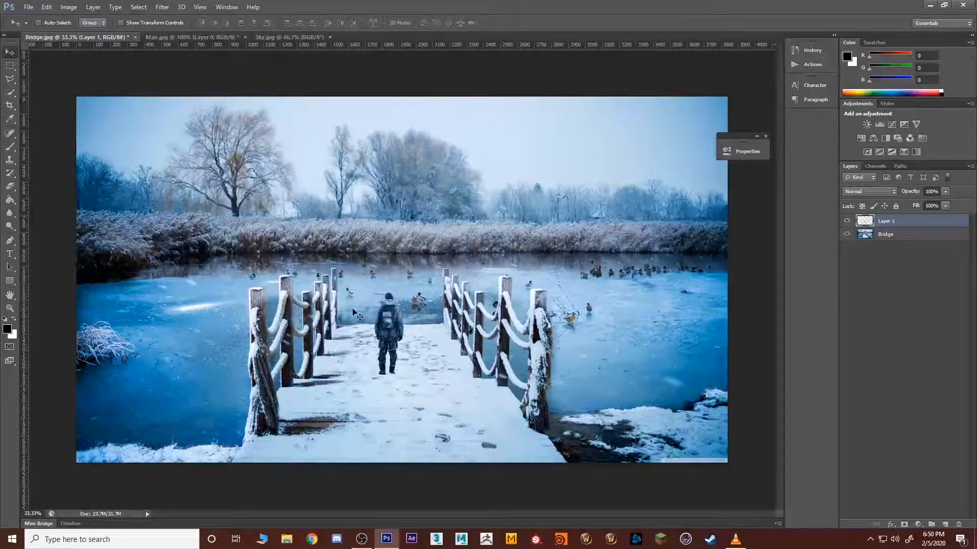
key("ctrl+t")
left_click_drag(405, 292, 463, 172)
left_click_drag(427, 250, 402, 275)
key("Return")
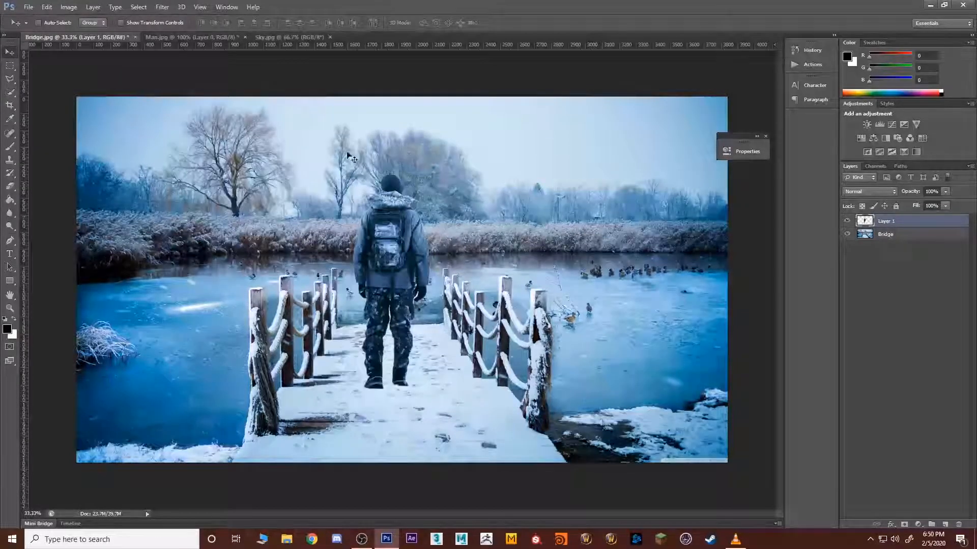
Step: Quick-select the sky and trees above the reeds on the Bridge layer with a size 100 brush, then try deleting them and undo it
left_click(890, 235)
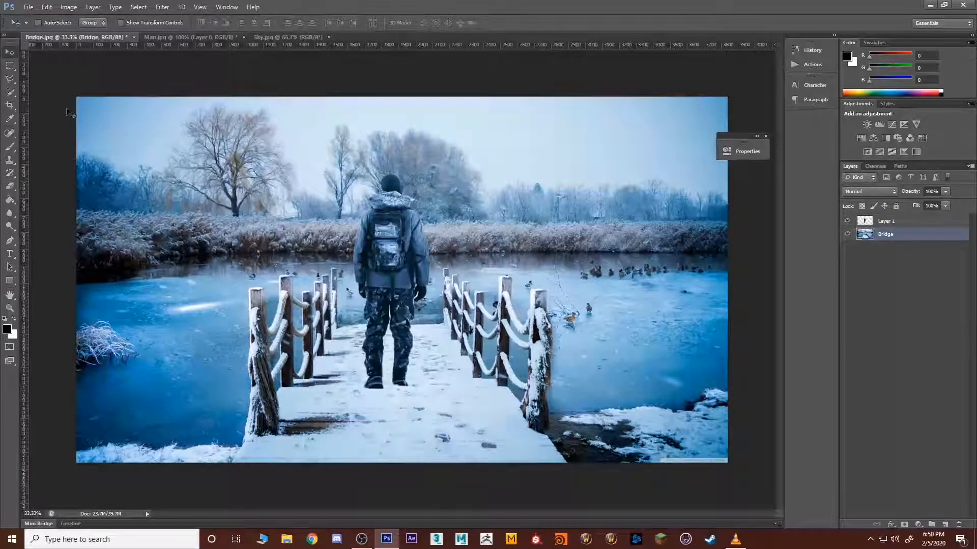
left_click(9, 92)
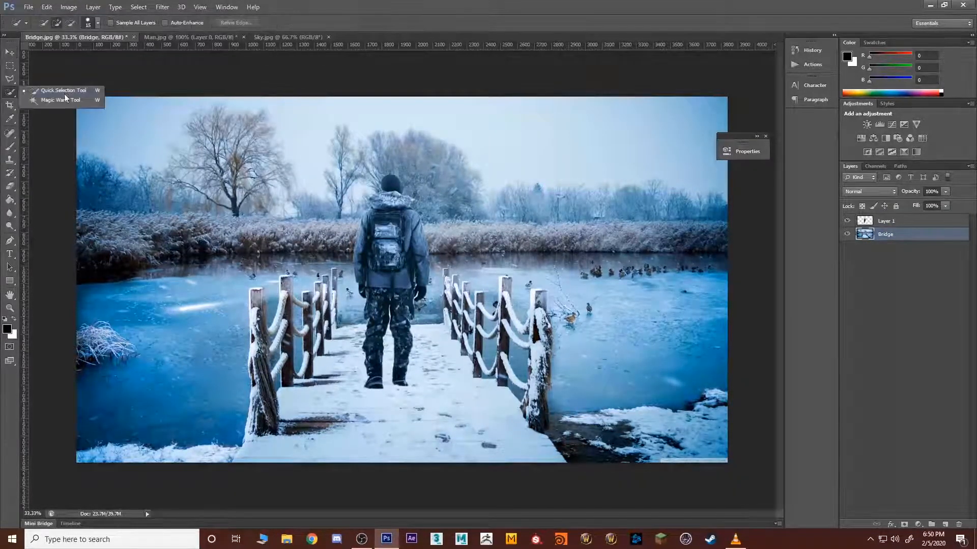
left_click(10, 92)
left_click(70, 92)
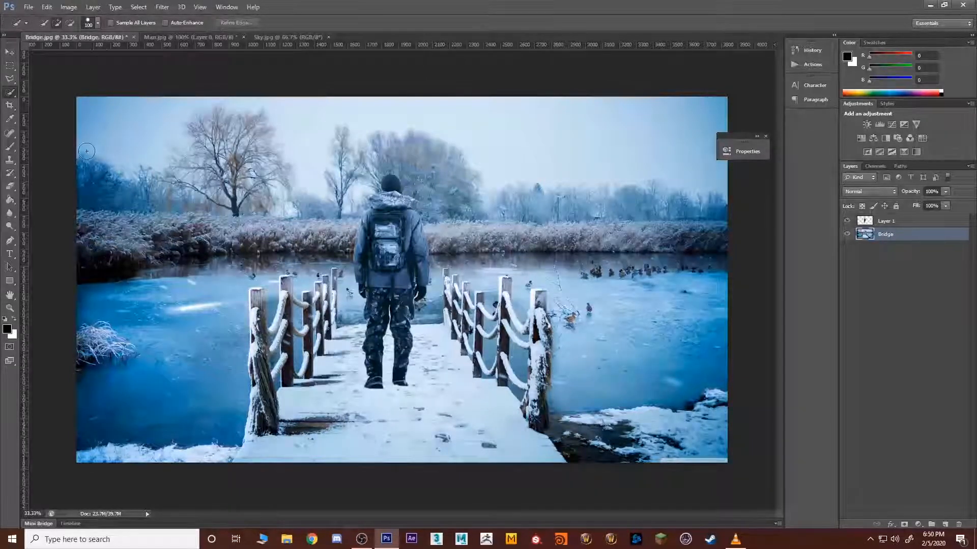
mouse_move(108, 158)
left_mouse_down()
mouse_move(222, 147)
mouse_move(232, 135)
mouse_move(630, 170)
left_mouse_up()
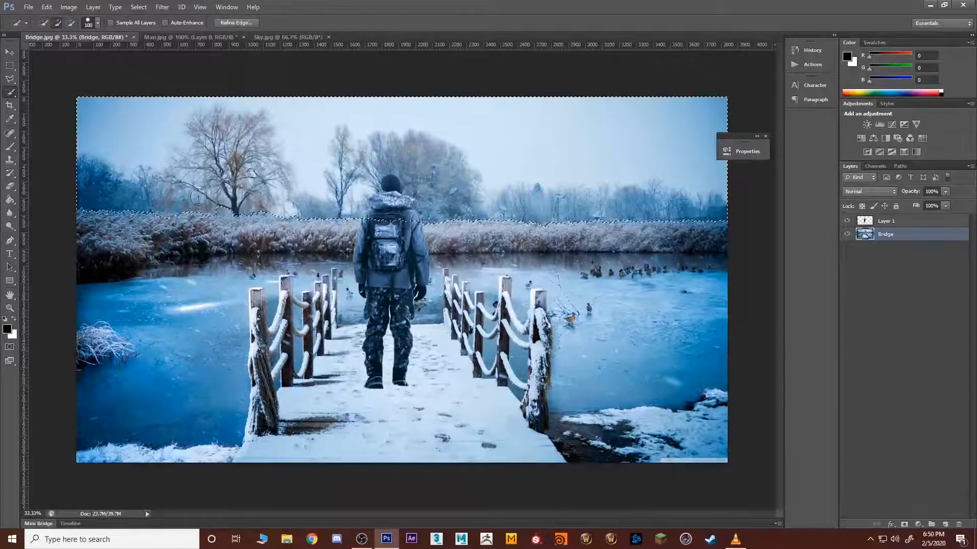
left_click_drag(198, 197, 244, 201)
left_click_drag(179, 237, 311, 233)
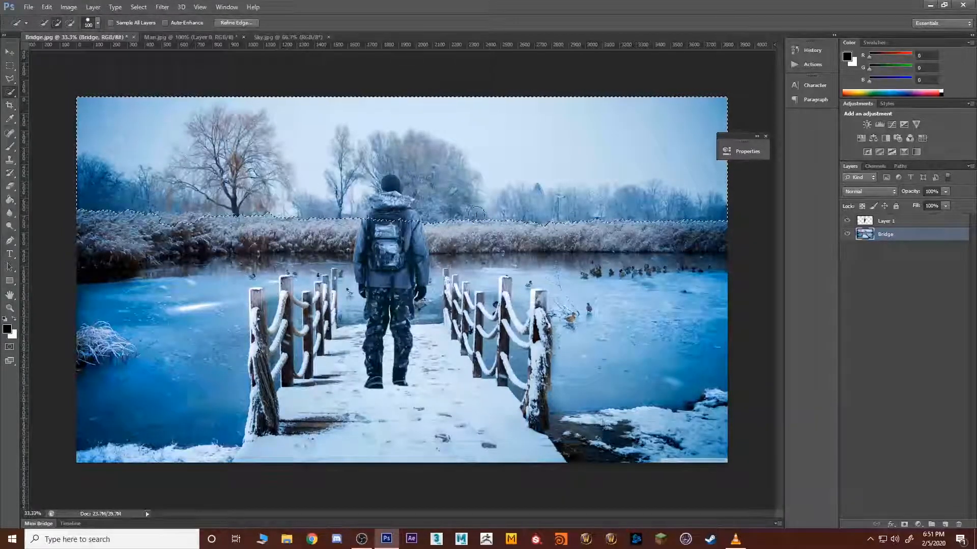
key("Delete")
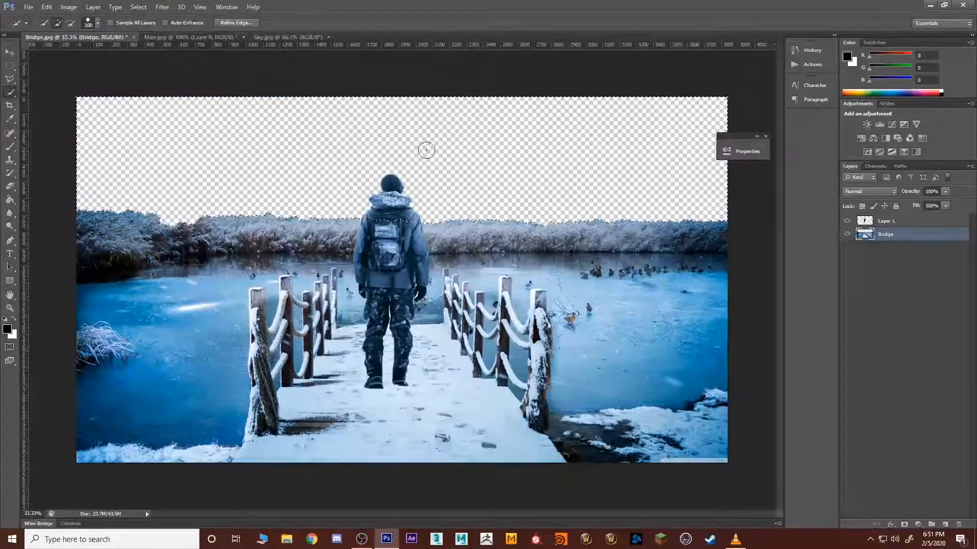
key("ctrl+z")
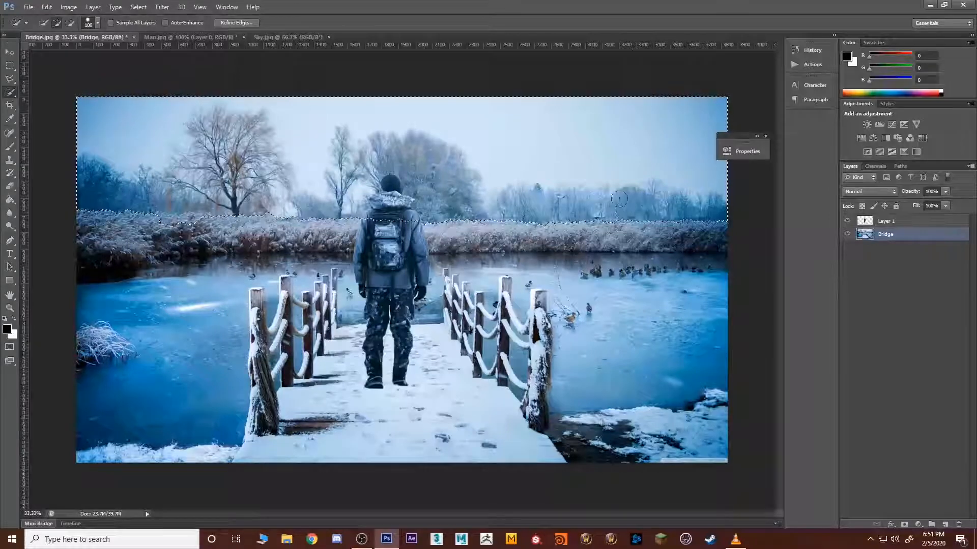
Step: Open Refine Edge for the sky selection and keep the Overlay view mode
left_click(240, 22)
left_click_drag(366, 173, 601, 170)
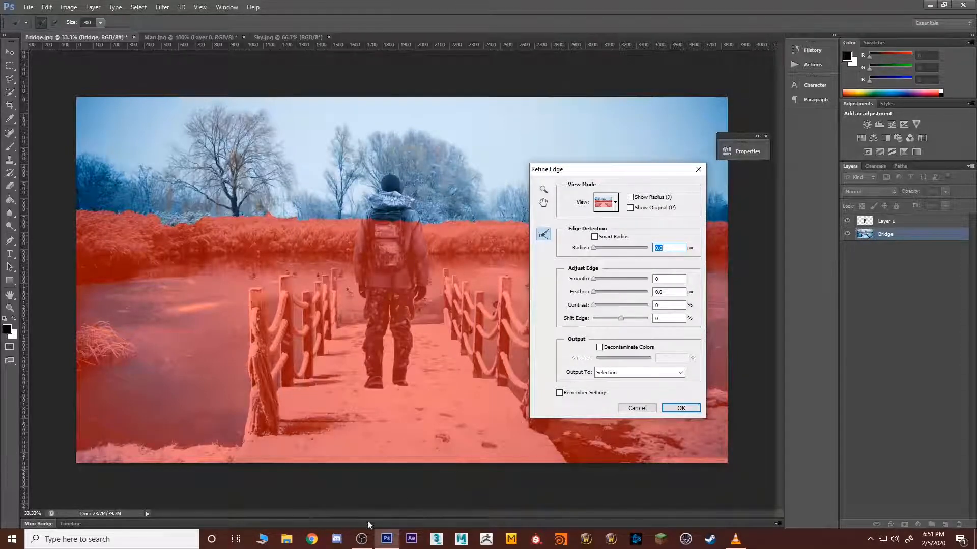
left_click(362, 540)
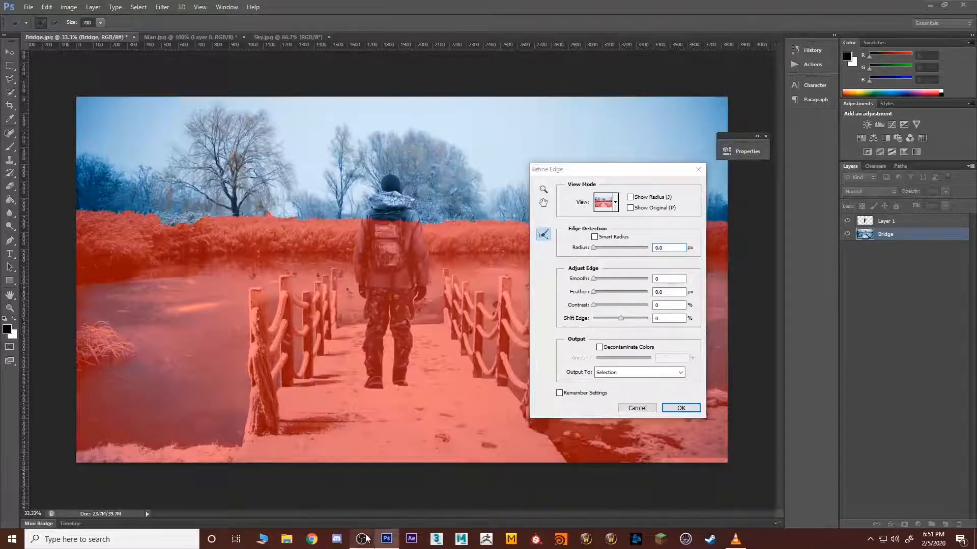
left_click(617, 205)
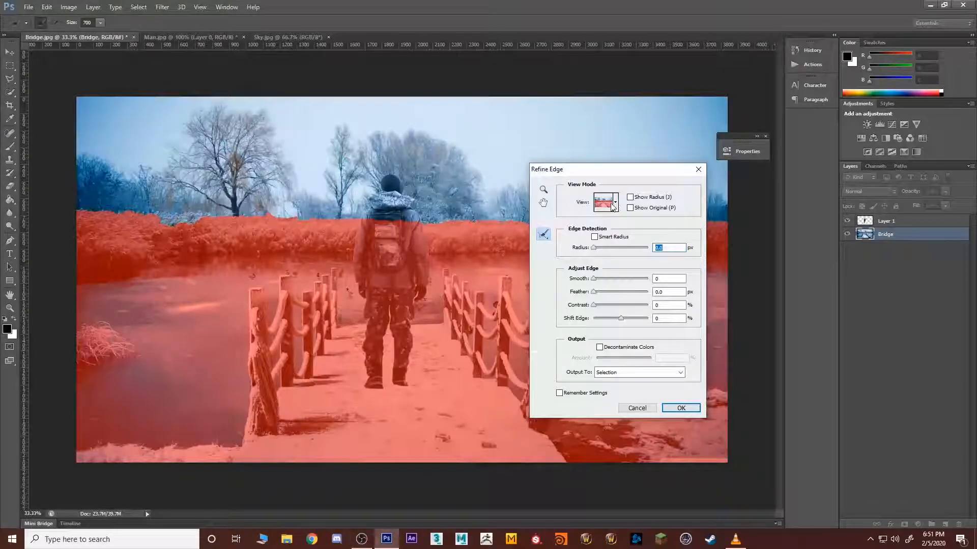
left_click(614, 203)
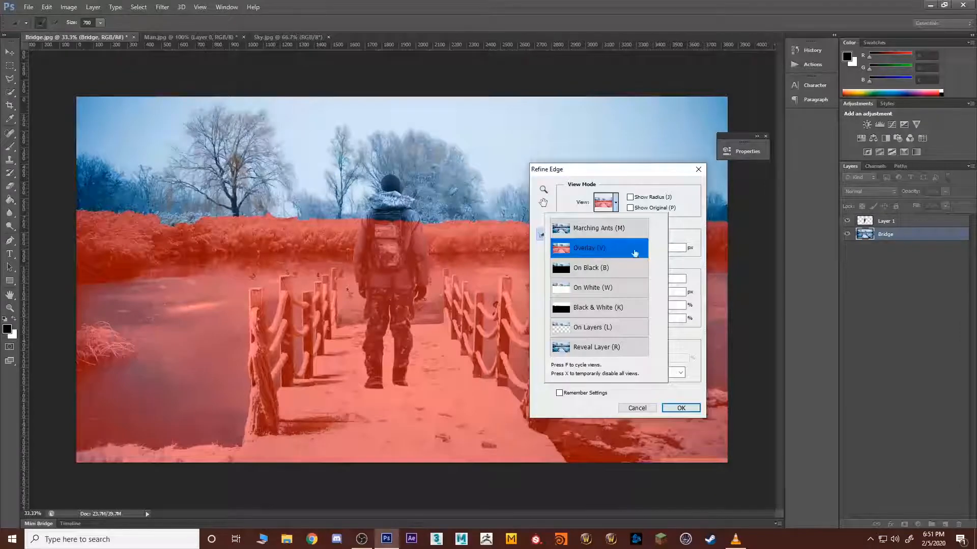
left_click(693, 229)
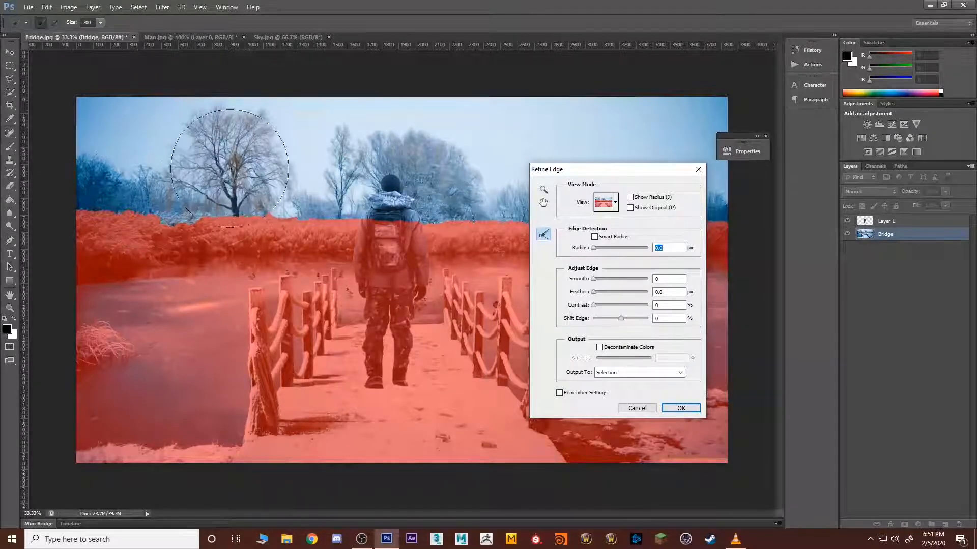
Step: Brush over all the trees along the horizon to refine their edges, and accept the result with output to Selection
mouse_move(235, 167)
left_mouse_down()
mouse_move(214, 136)
mouse_move(249, 142)
mouse_move(239, 153)
mouse_move(246, 186)
mouse_move(133, 162)
mouse_move(122, 178)
mouse_move(152, 177)
left_mouse_up()
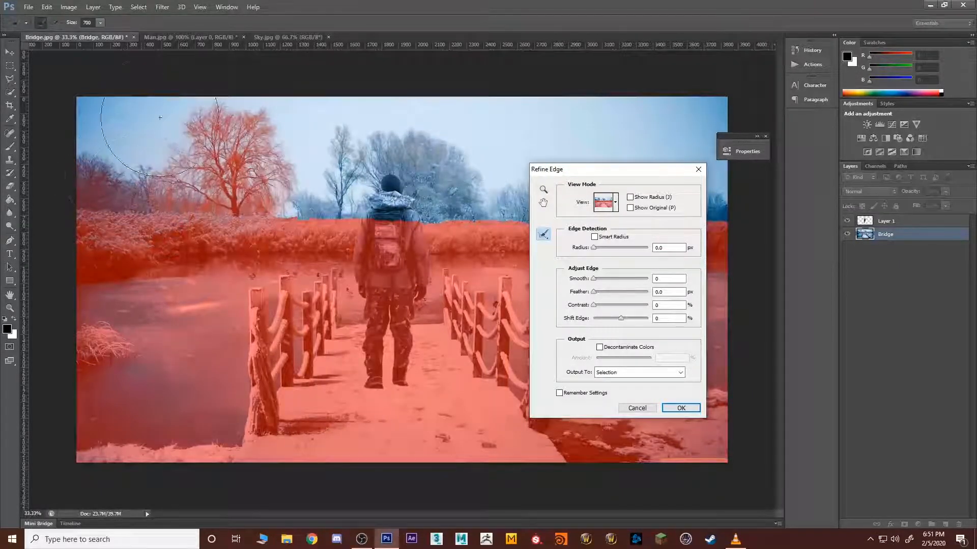
left_click_drag(263, 184, 450, 179)
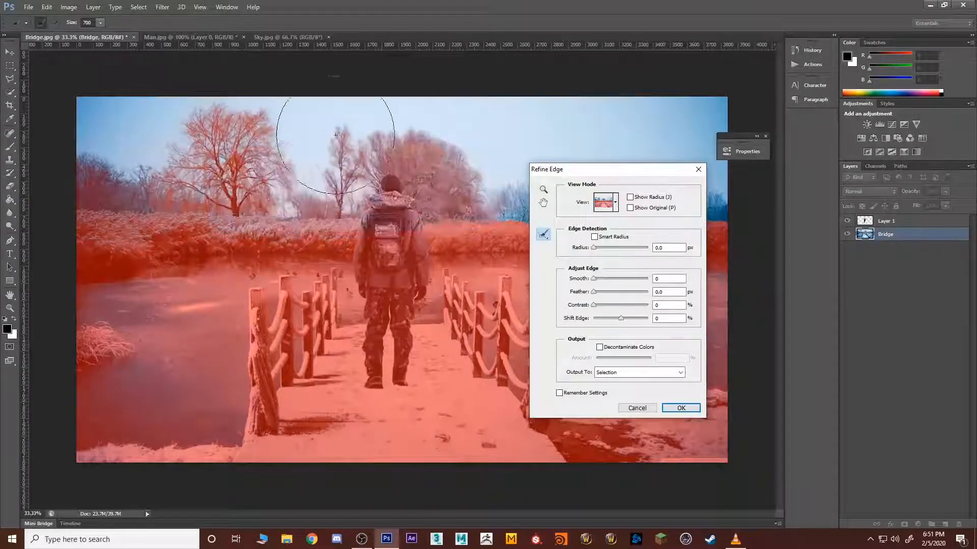
left_click_drag(664, 174, 275, 239)
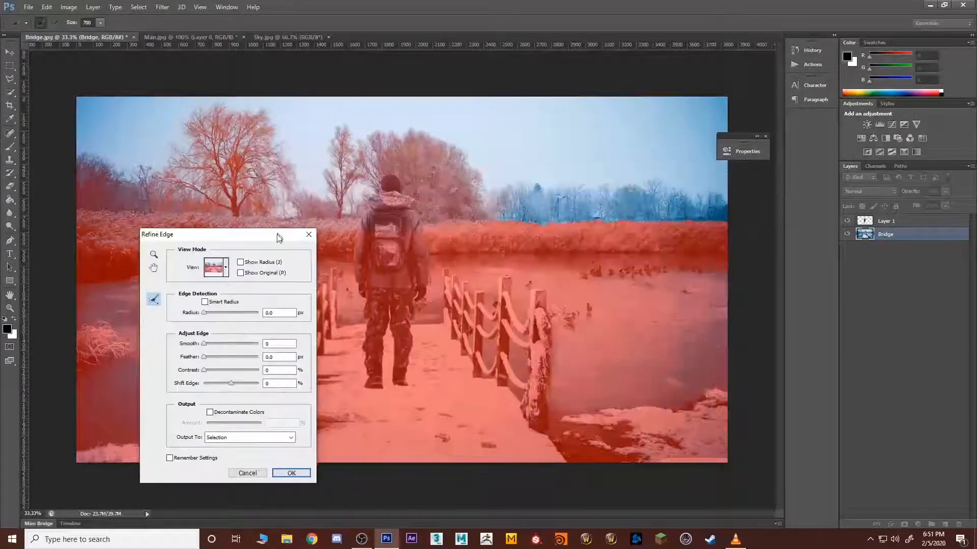
left_click_drag(502, 158, 691, 158)
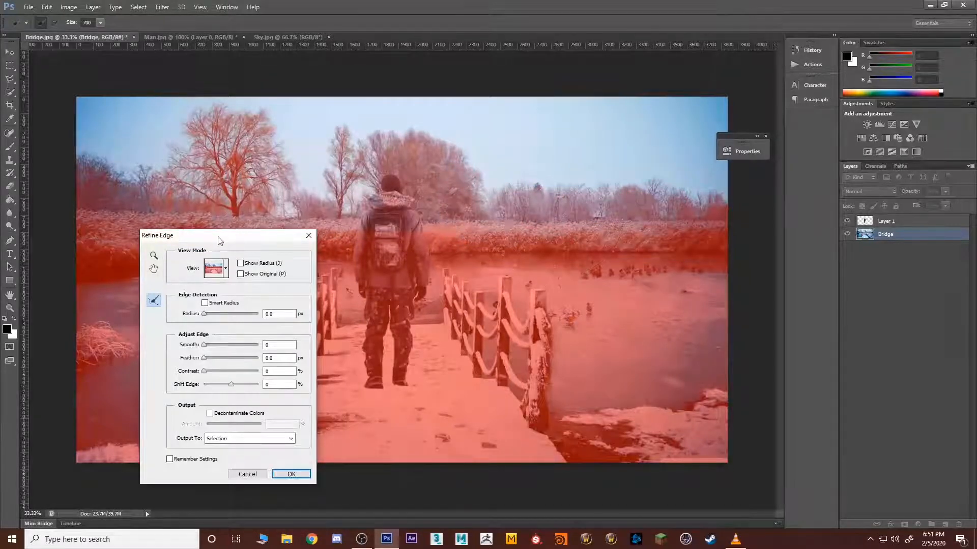
mouse_move(224, 234)
left_mouse_down()
mouse_move(457, 252)
mouse_move(425, 268)
left_mouse_up()
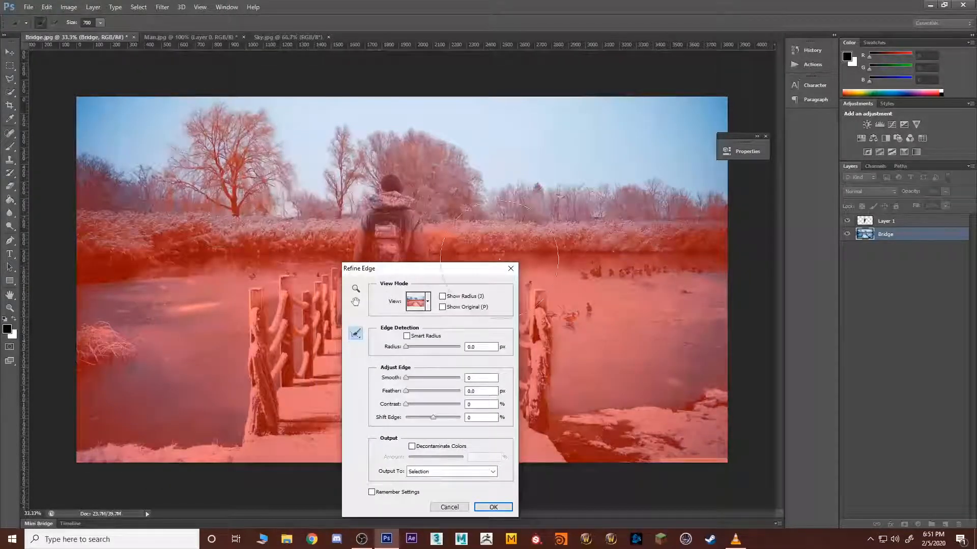
left_click(492, 506)
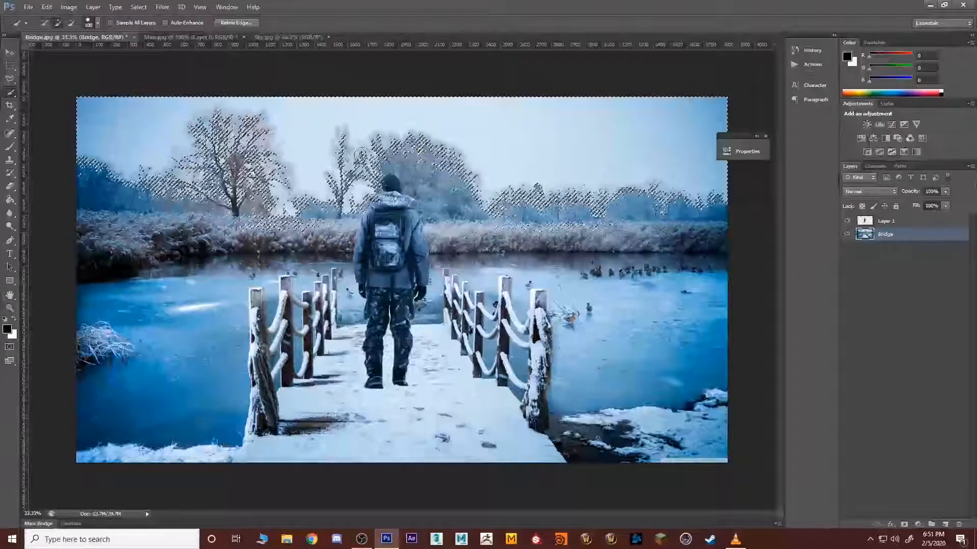
Step: Add a layer mask to the Bridge layer from the refined selection and invert the mask to hide the sky
left_click(905, 525)
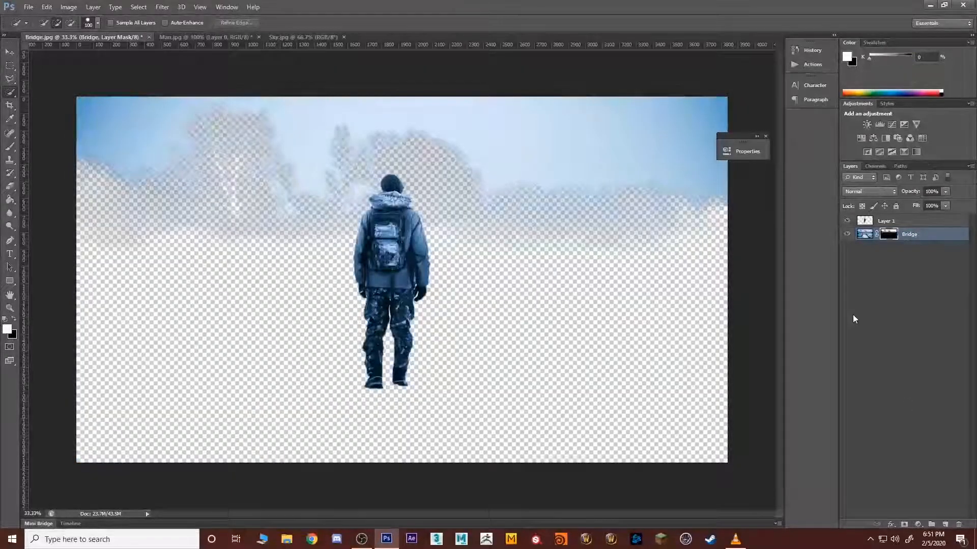
key("ctrl+i")
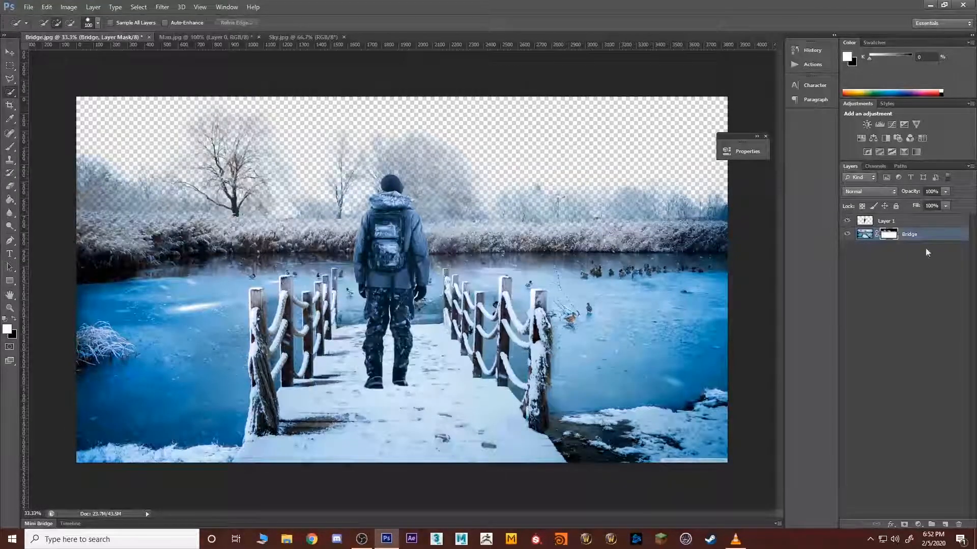
Step: Load the Bridge layer mask as a selection and display the mask itself on the canvas
left_click_drag(890, 237, 891, 238)
left_click(891, 237, "ctrl")
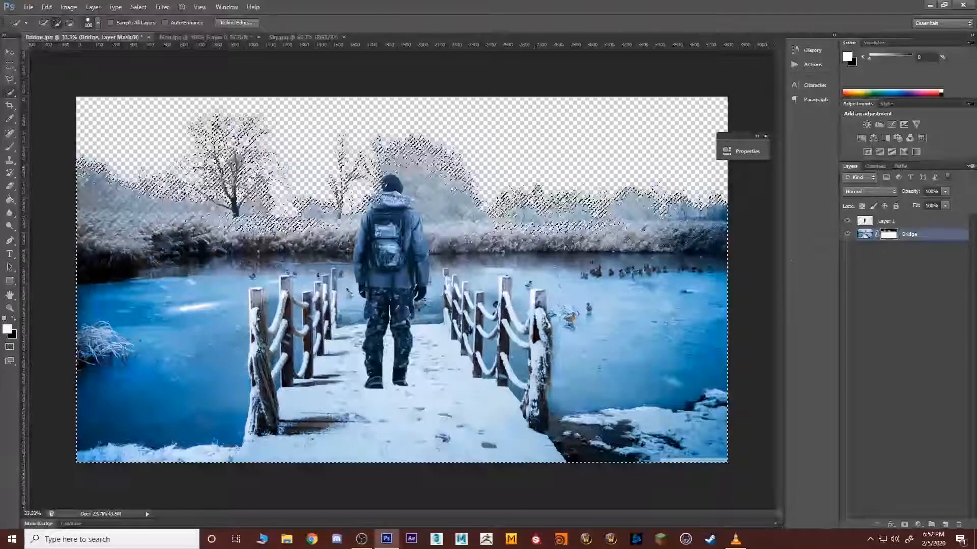
left_click(888, 235, "alt")
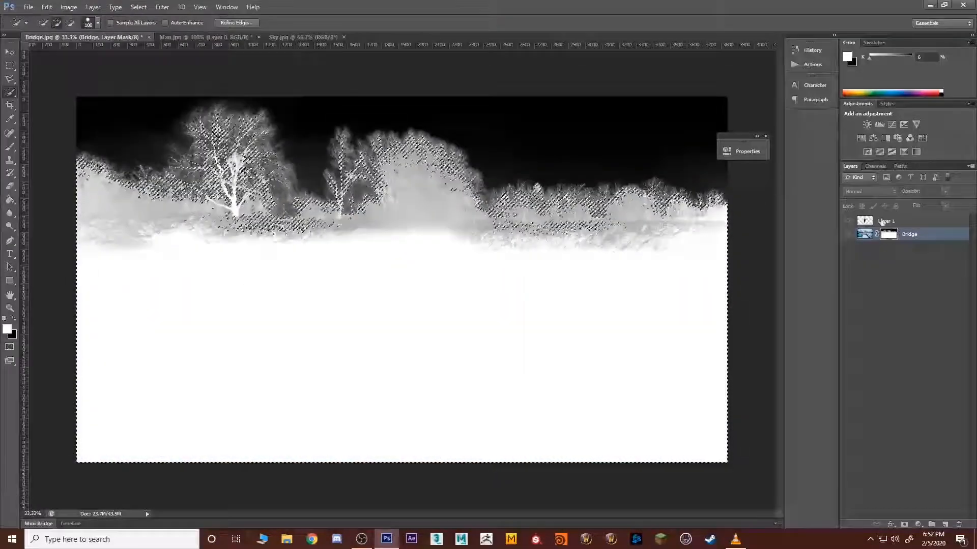
Step: Return to the normal image view and refine the mask selection's edge with contrast 68% and smooth about 23
left_click(891, 236, "alt")
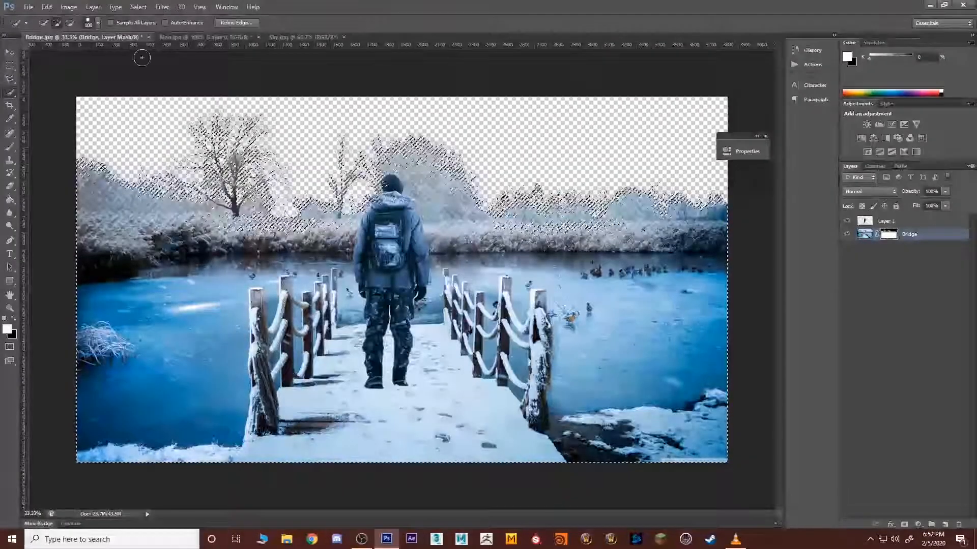
left_click(236, 22)
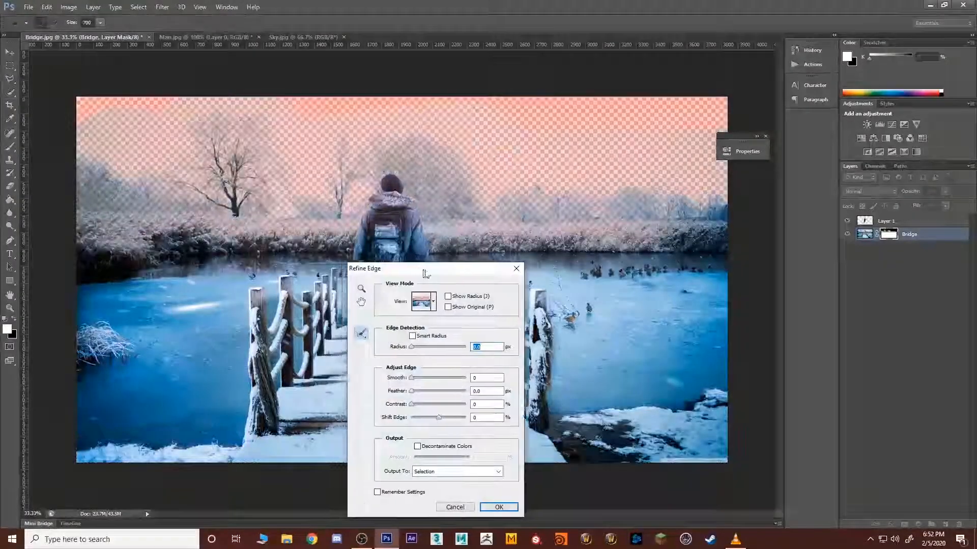
left_click_drag(580, 389, 600, 389)
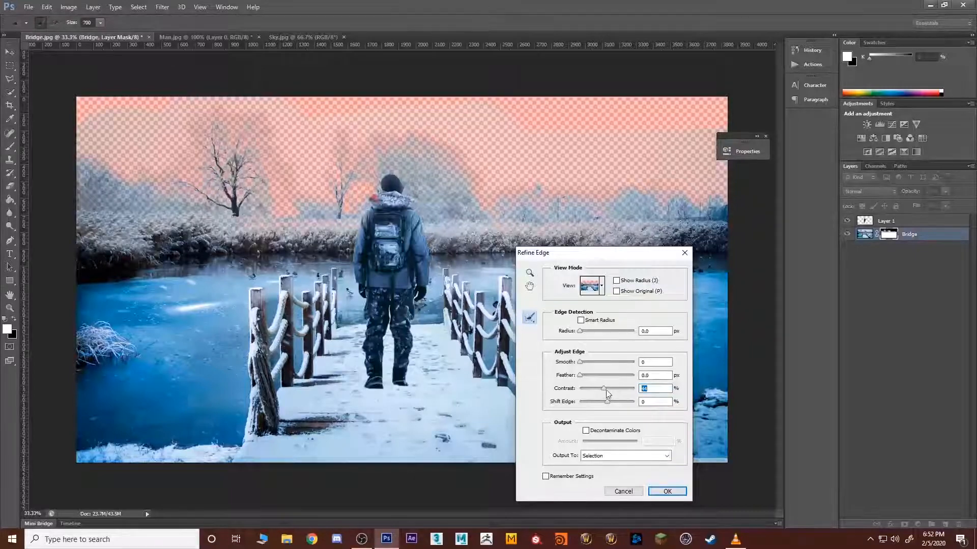
left_click_drag(630, 390, 633, 392)
left_click_drag(578, 365, 599, 368)
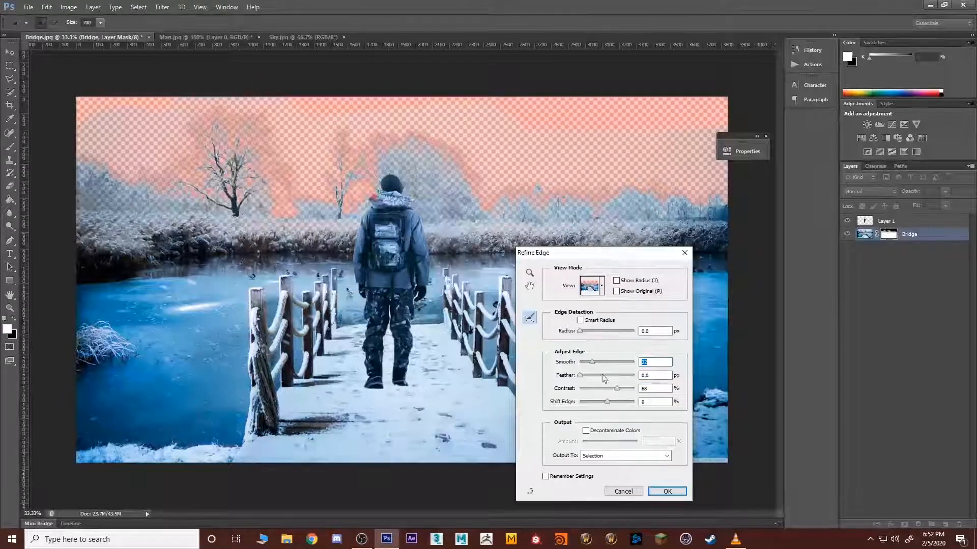
left_click(667, 491)
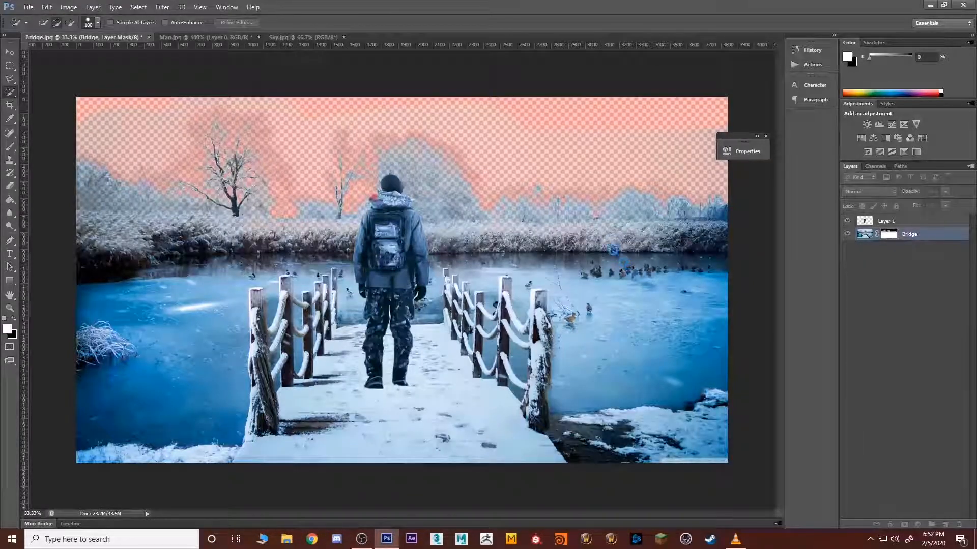
key("q")
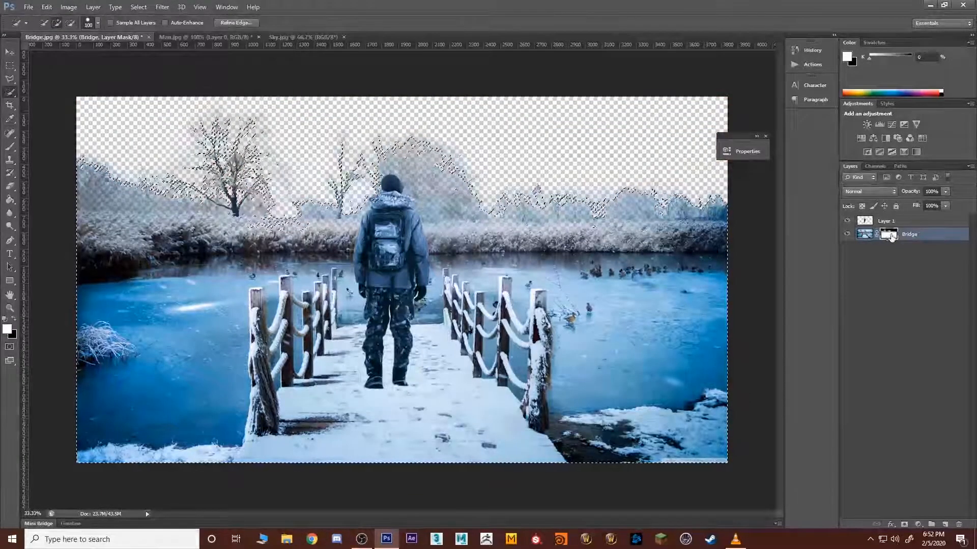
Step: Enlarge the brush to 600 px and test black and white strokes at 54% opacity on the Bridge mask around the large bare tree
key("b")
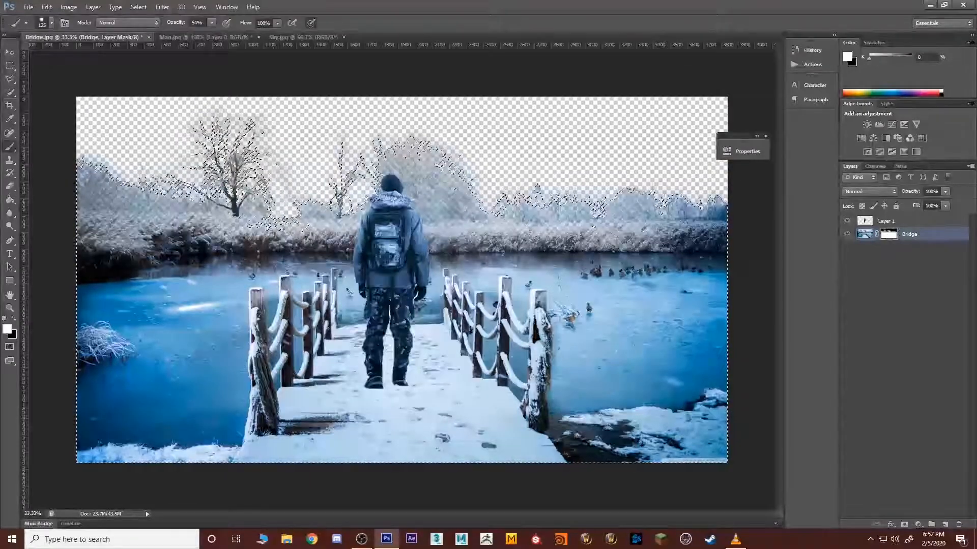
key("bracketright")
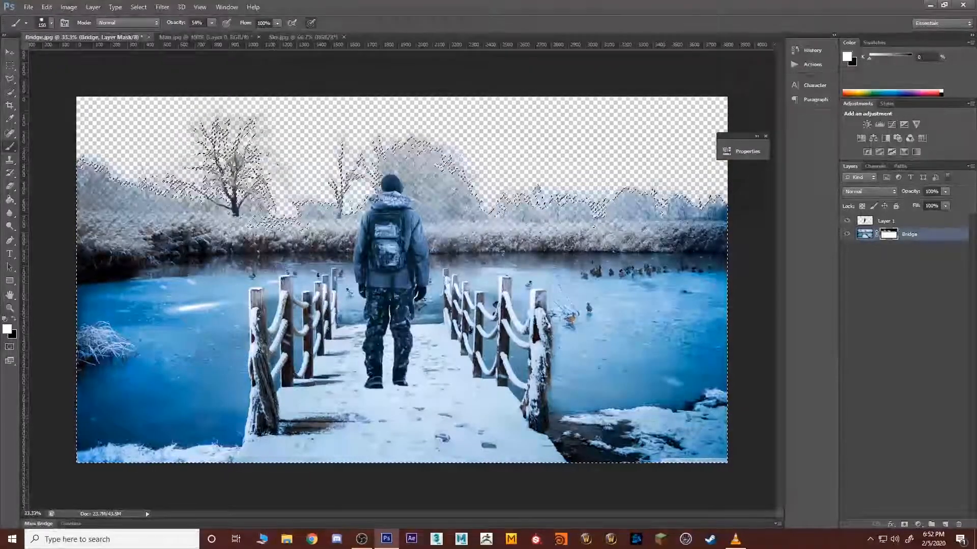
key("bracketright")
key("bracketleft")
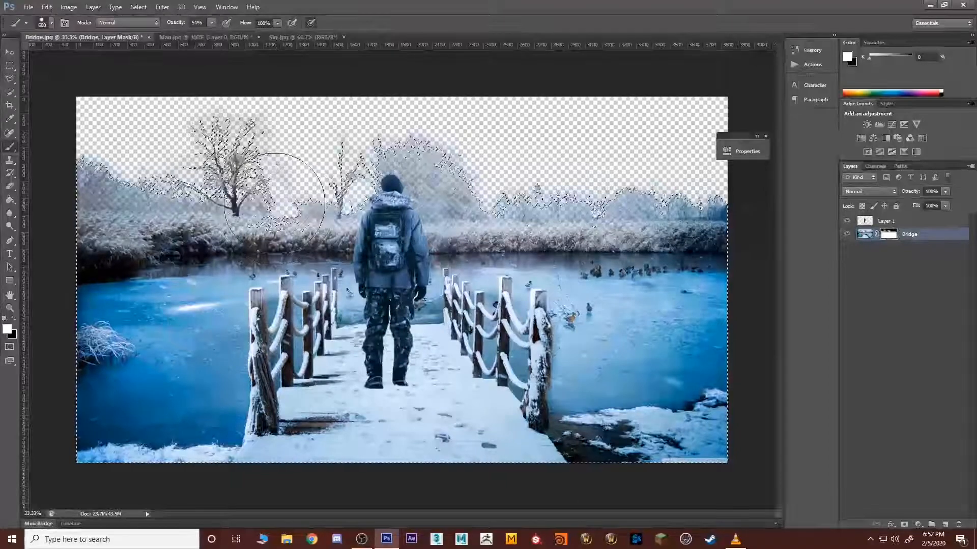
key("x")
left_click(237, 162)
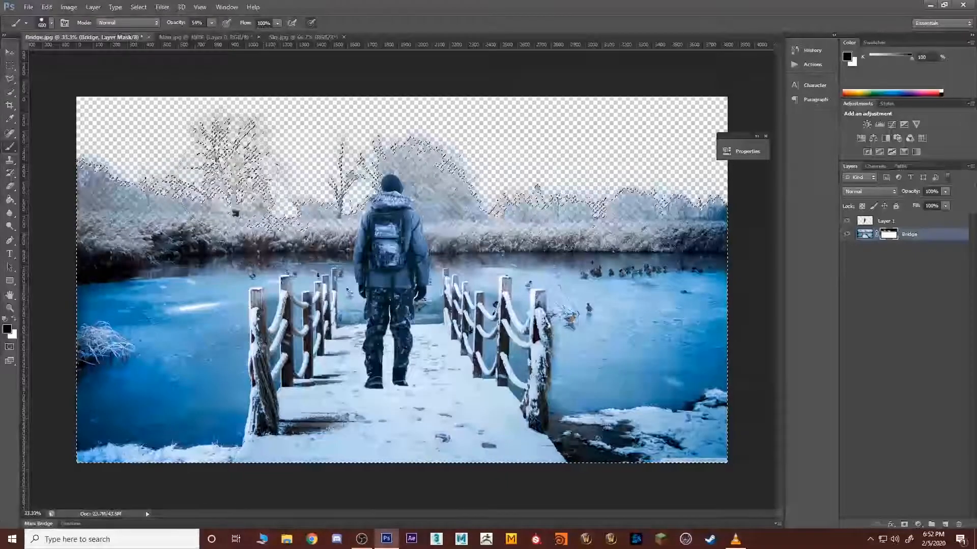
key("x")
left_click(222, 191)
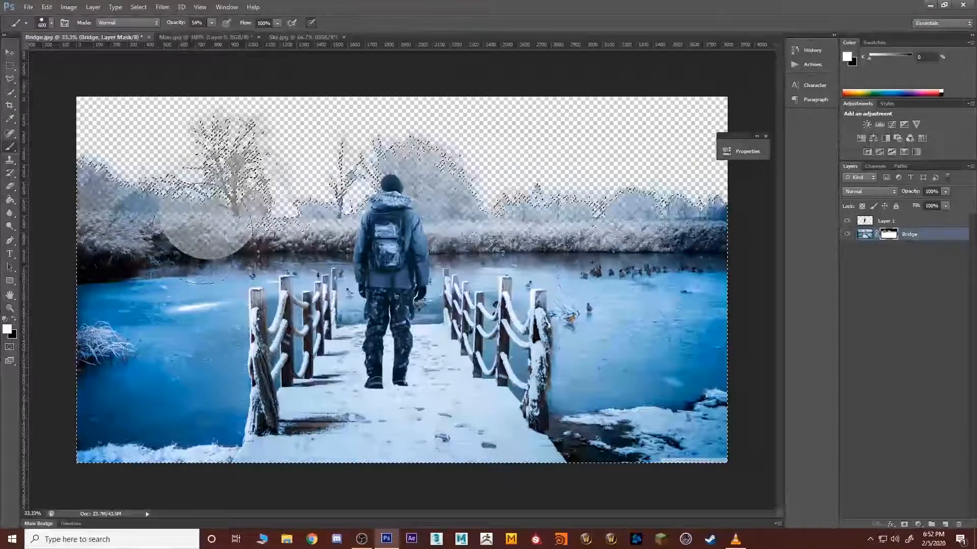
left_click(205, 229)
left_click(207, 223)
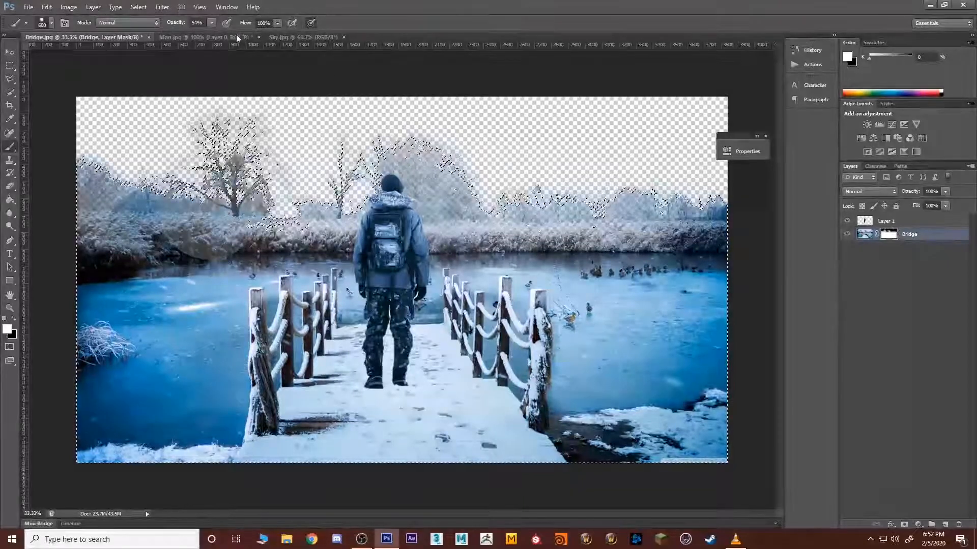
Step: Raise the brush opacity to 100%, paint white on the Bridge mask along the whole tree line, and drop the selection
left_click(206, 22)
left_click_drag(214, 36, 279, 37)
left_click(220, 167)
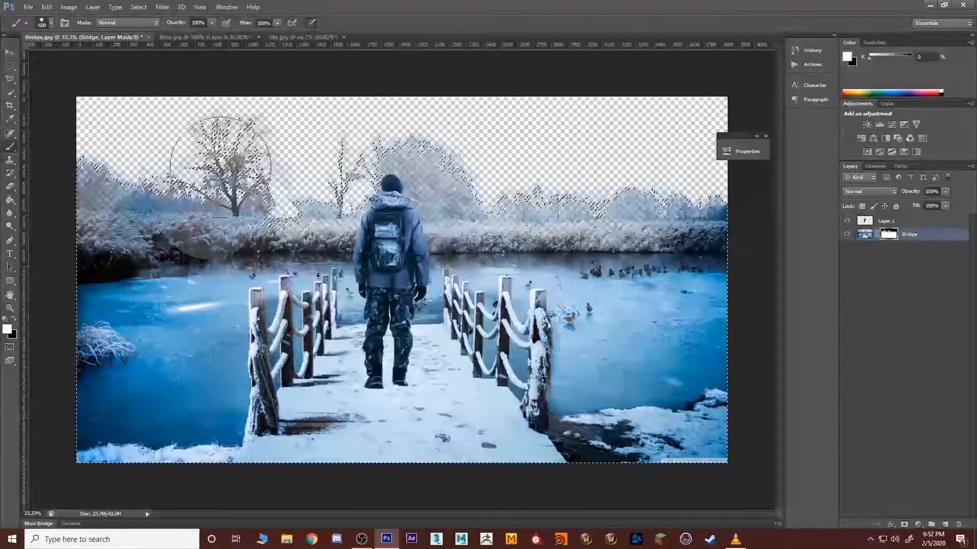
mouse_move(235, 173)
left_mouse_down()
mouse_move(136, 180)
mouse_move(115, 160)
mouse_move(70, 211)
mouse_move(294, 190)
left_mouse_up()
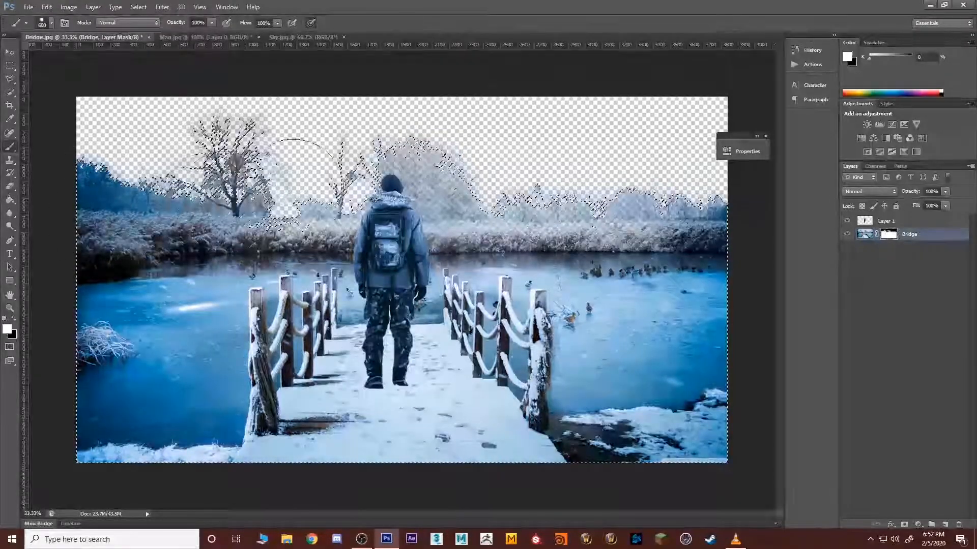
left_click_drag(468, 195, 708, 201)
left_click_drag(600, 214, 546, 201)
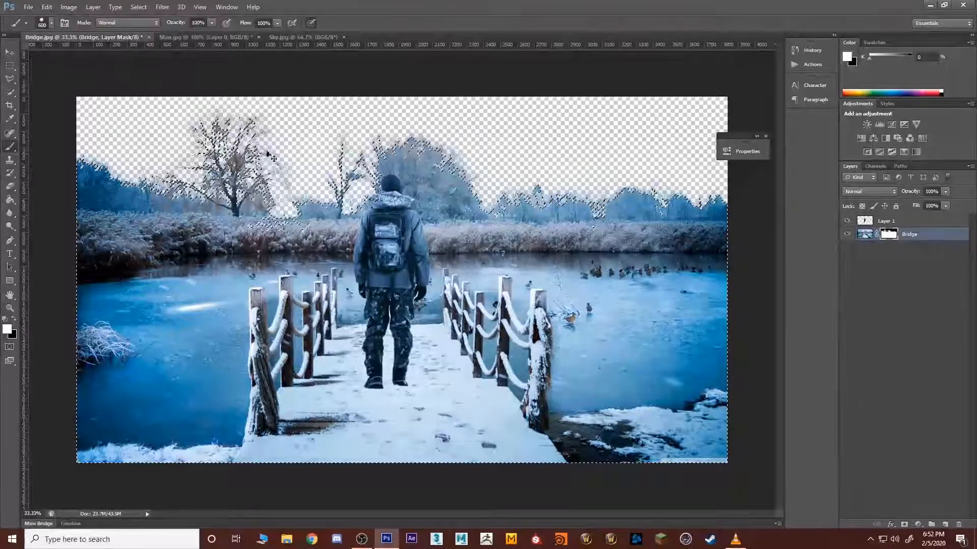
key("ctrl+d")
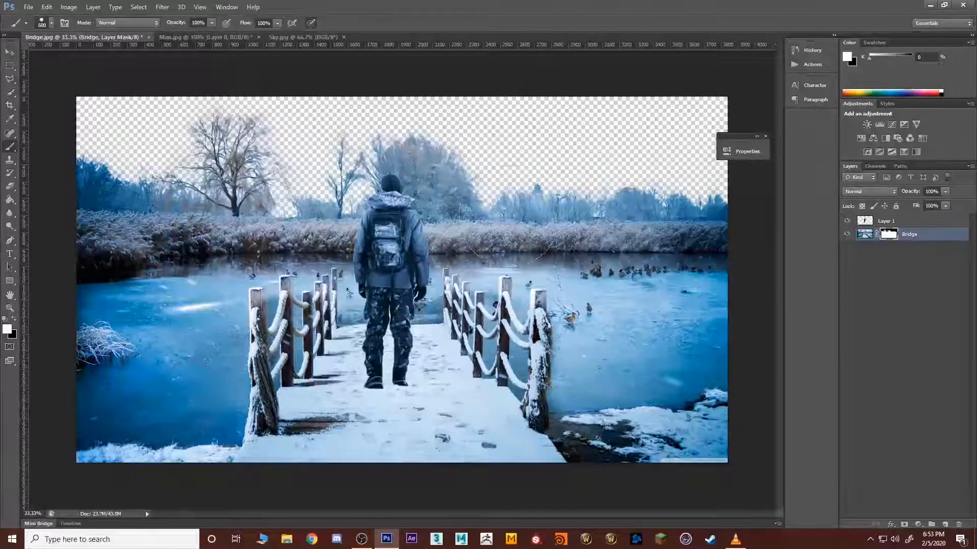
Step: Inspect the Bridge layer mask on its own in black and white, and return to the image view
left_click(898, 354)
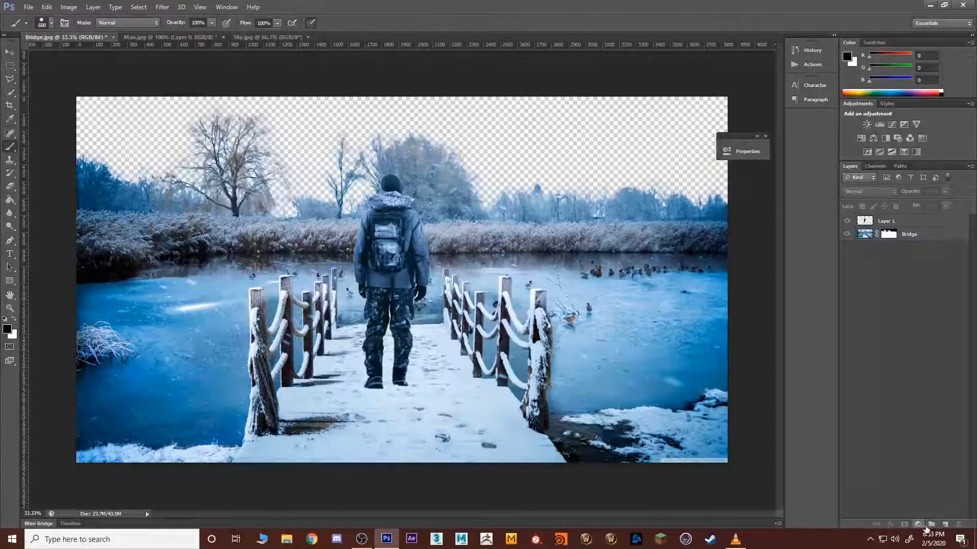
left_click(888, 234, "alt")
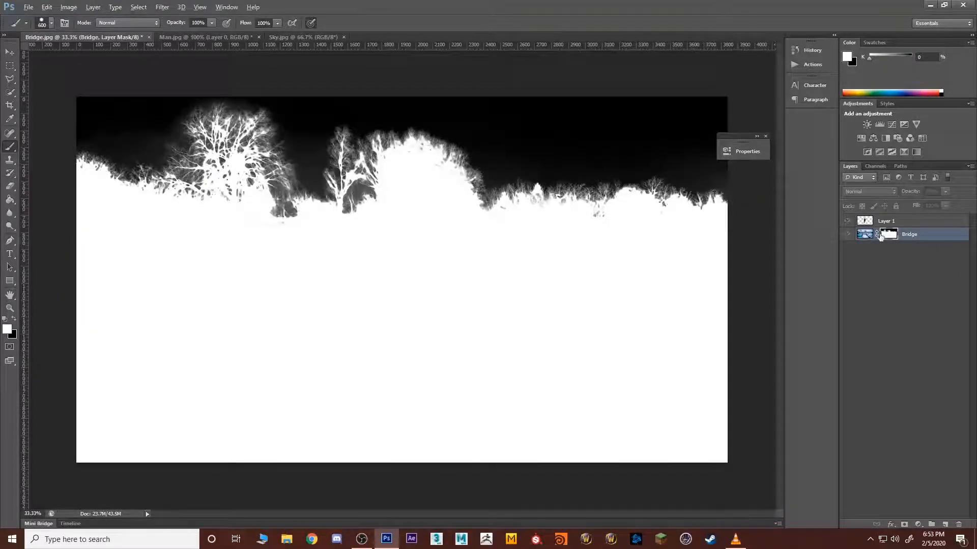
left_click(881, 237, "alt")
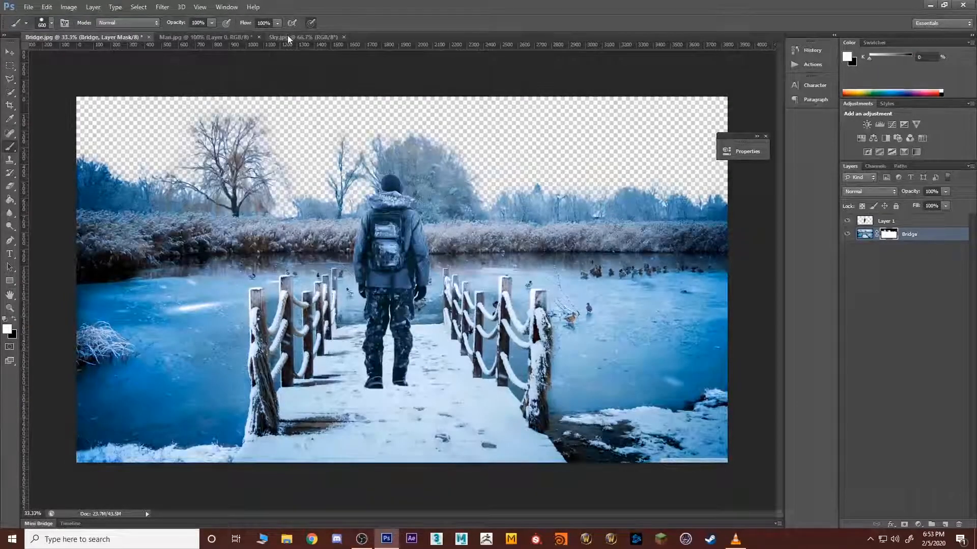
Step: Select the whole starry image in Sky.jpg with the Rectangular Marquee and move it into Bridge.jpg as a new layer
left_click(288, 40)
left_click(9, 66)
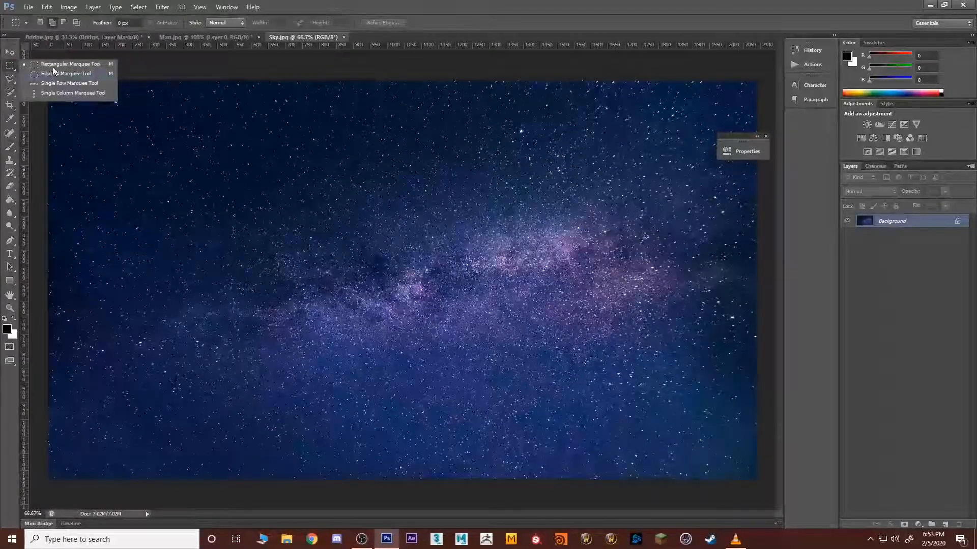
left_click(54, 65)
left_click_drag(48, 80, 854, 491)
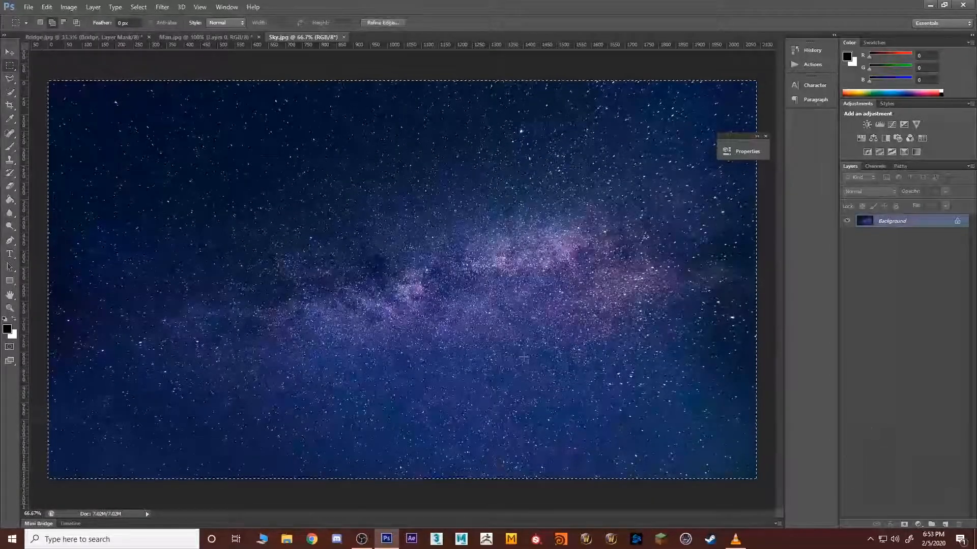
left_click(10, 52)
left_click_drag(179, 135, 234, 166)
Step: Scale the starry sky layer to about 185.5% so it spans the canvas width, and place it below the Bridge layer
key("ctrl+t")
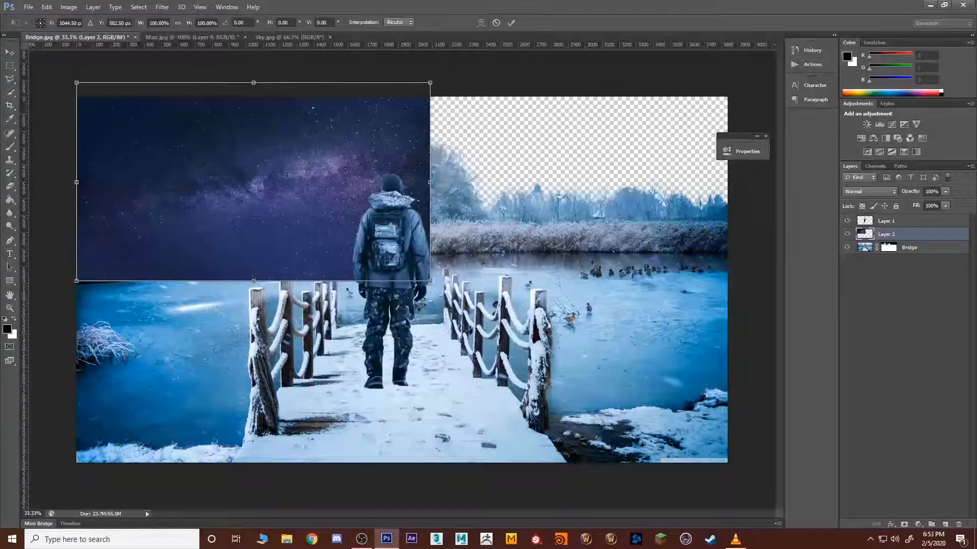
left_click_drag(429, 280, 732, 396)
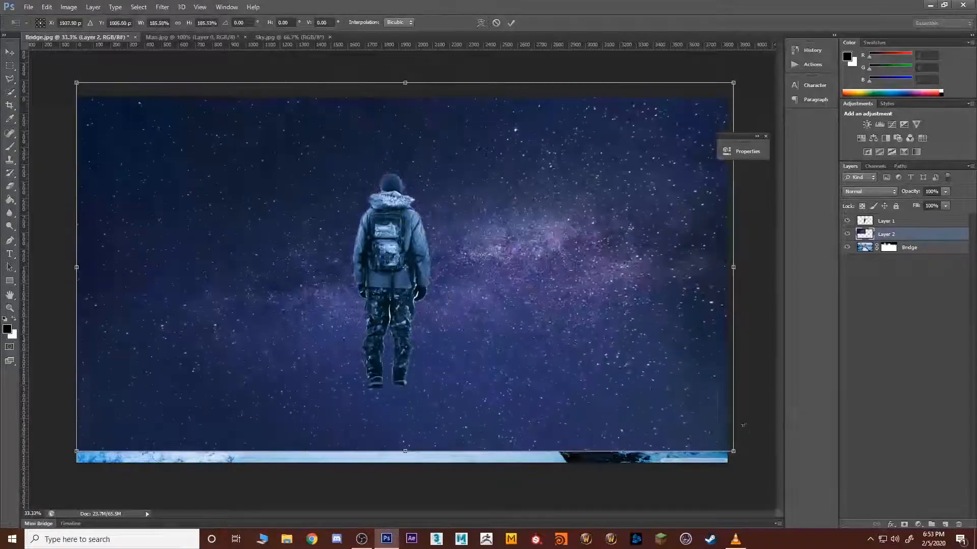
key("Return")
left_click_drag(887, 234, 913, 285)
left_click(919, 303)
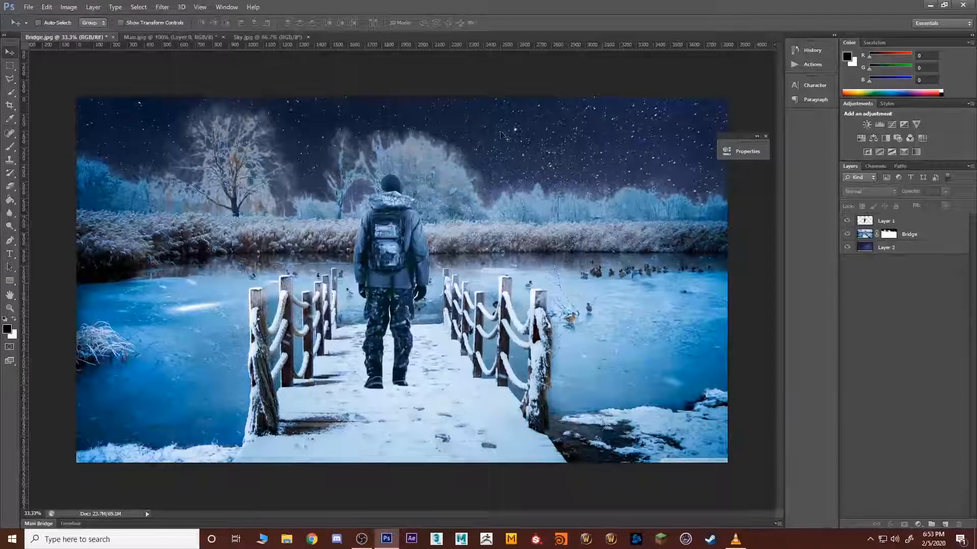
Step: Shift the starry sky layer upward so the Milky Way sits above the trees
left_click(511, 108)
left_click(497, 203)
left_click(886, 247)
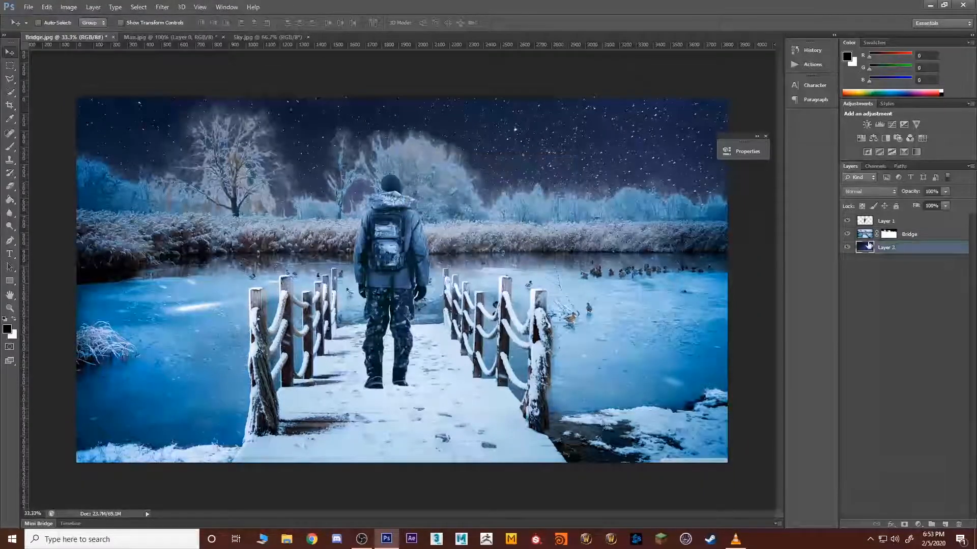
left_click_drag(585, 153, 544, 125)
Step: Add a Levels adjustment layer above the Bridge layer with midtones 0.40 and white input 228
left_click(898, 221)
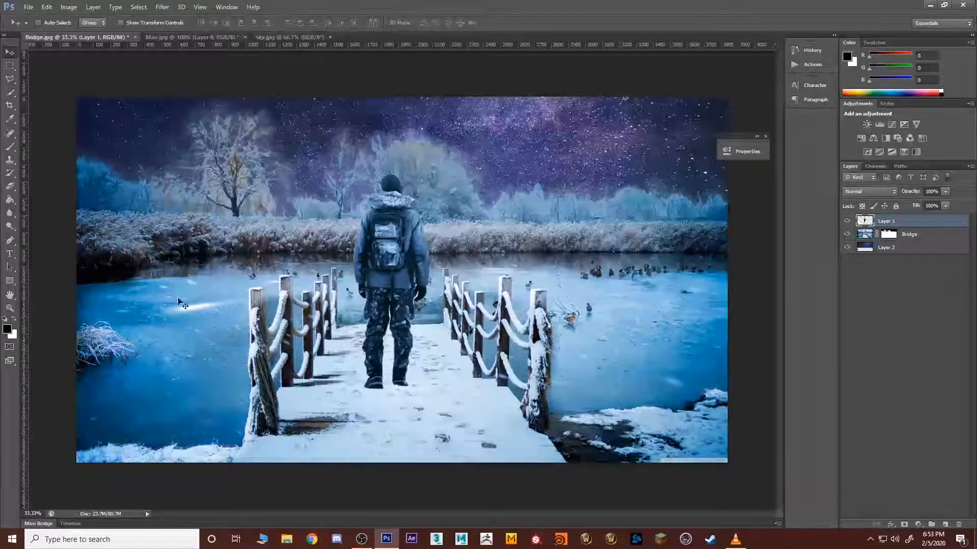
left_click(924, 234)
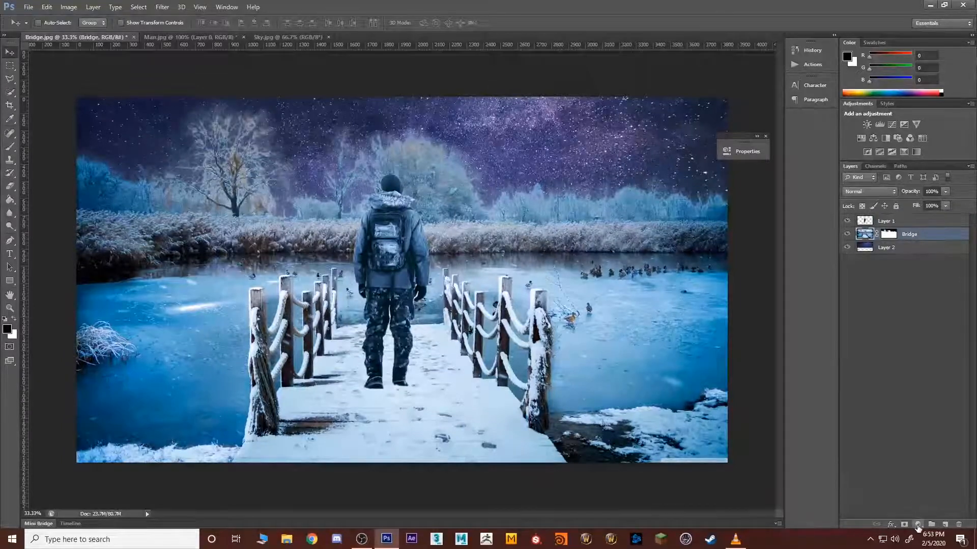
left_click(918, 526)
left_click(911, 350)
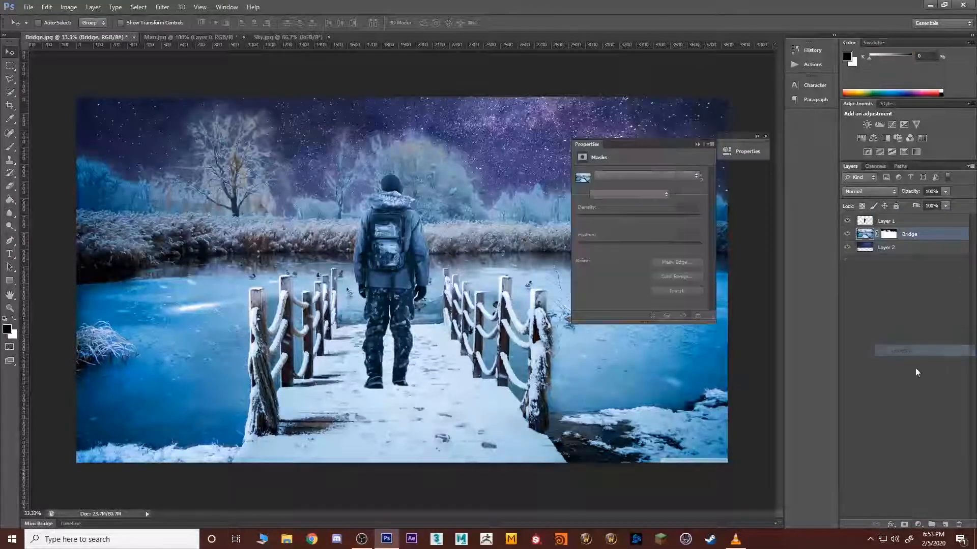
left_click_drag(648, 251, 690, 250)
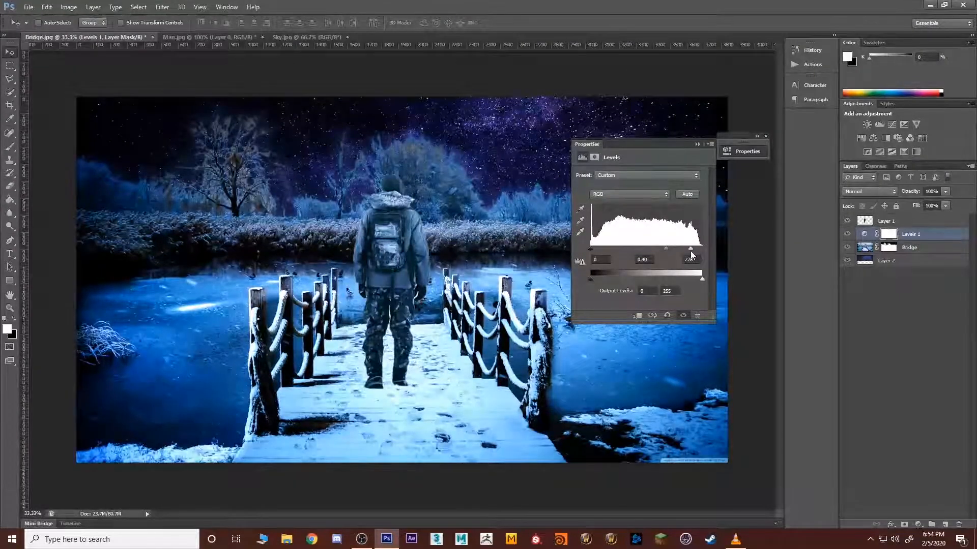
mouse_move(590, 250)
left_mouse_down()
mouse_move(607, 248)
mouse_move(595, 253)
left_mouse_up()
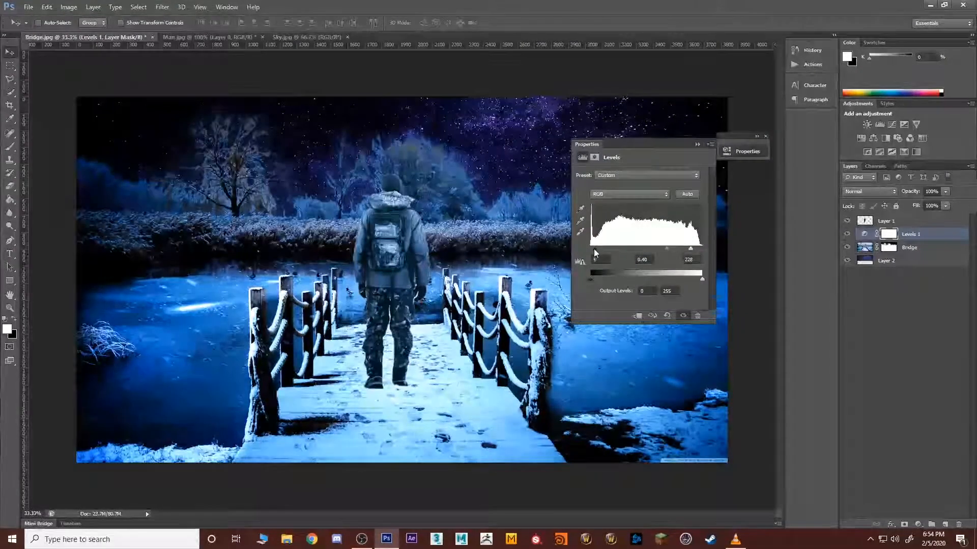
left_click(698, 144)
Step: Invert the Levels adjustment layer's mask to black to hide its darkening effect
left_click(911, 331)
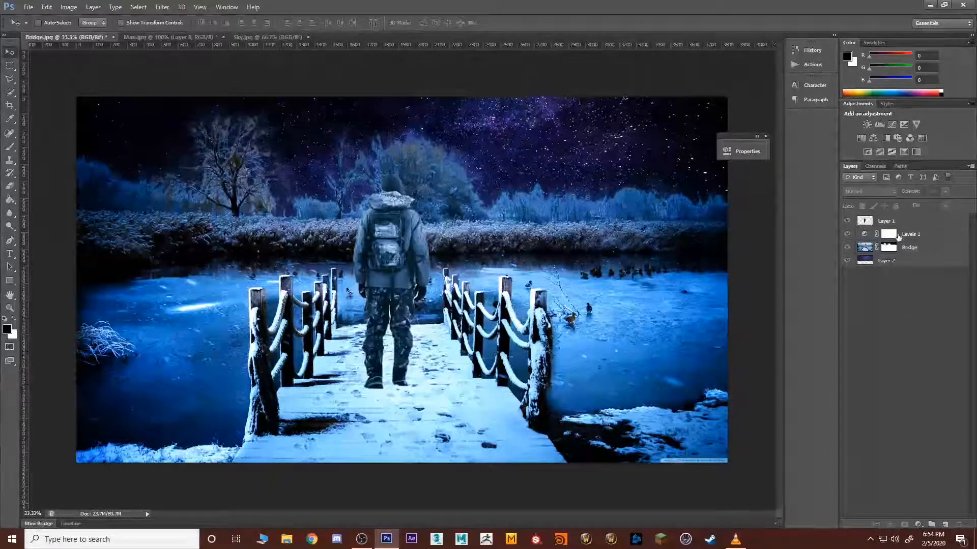
left_click(893, 236)
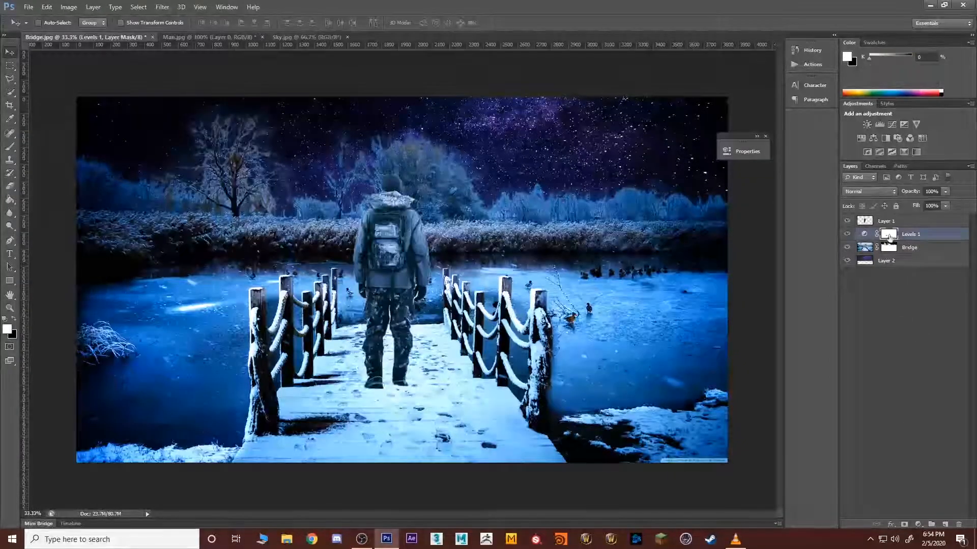
key("ctrl+i")
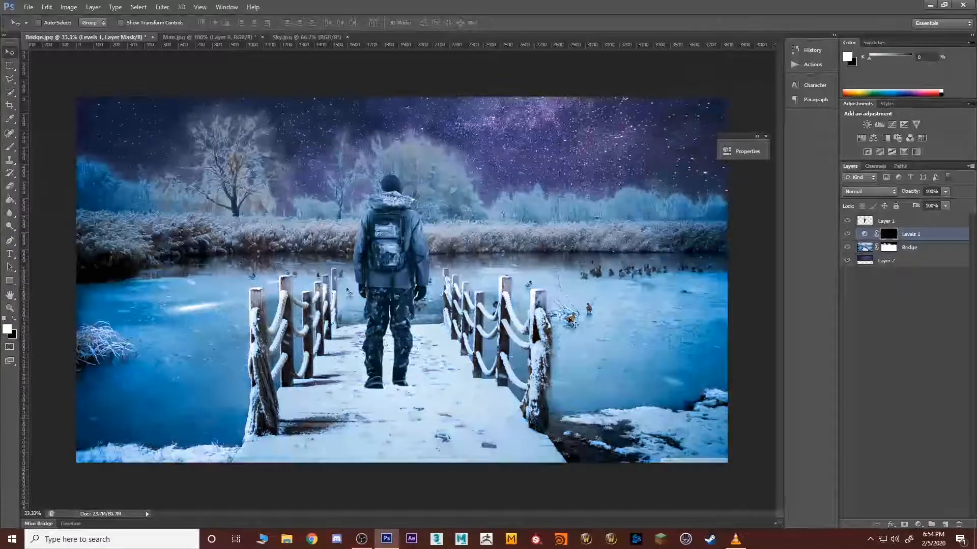
Step: Set up the Brush tool for painting the Levels mask at 700 px size and 43% opacity
key("b")
key("bracketleft")
key("bracketleft")
key("bracketleft")
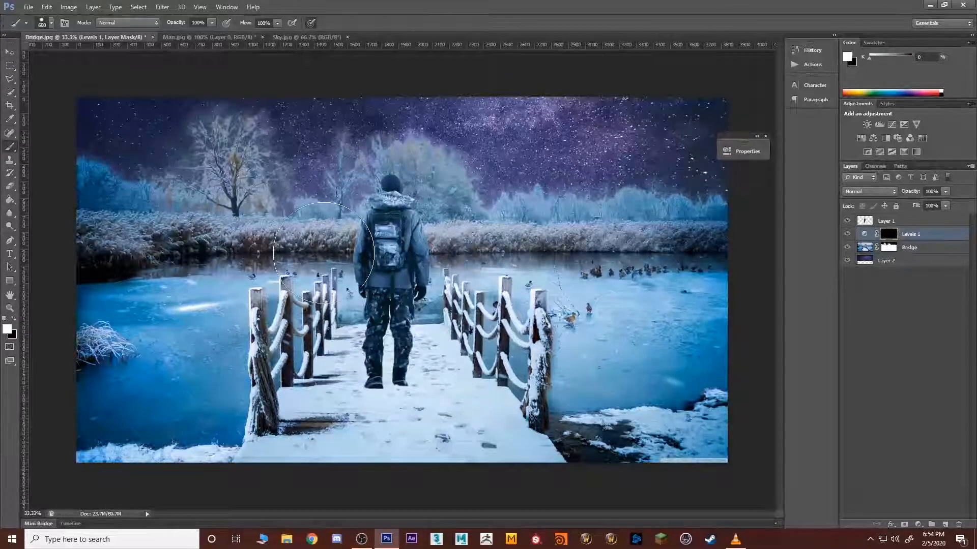
key("bracketright")
key("bracketright")
key("bracketright")
key("bracketright")
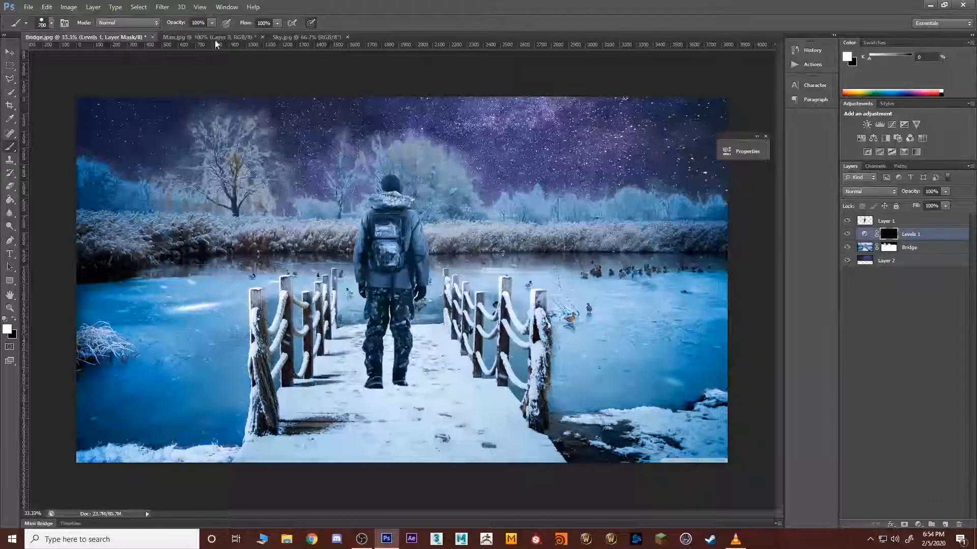
left_click(212, 22)
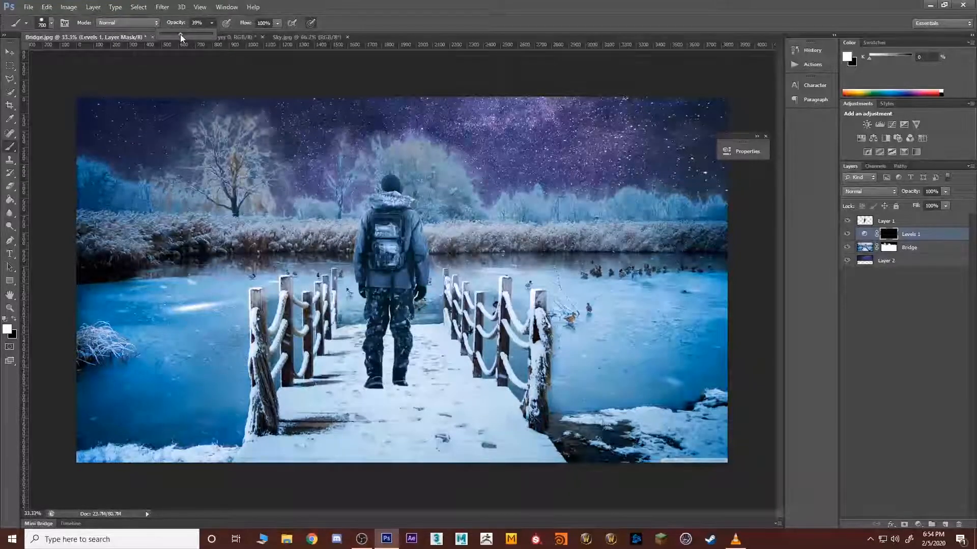
left_click_drag(180, 35, 183, 35)
left_click_drag(423, 295, 320, 349)
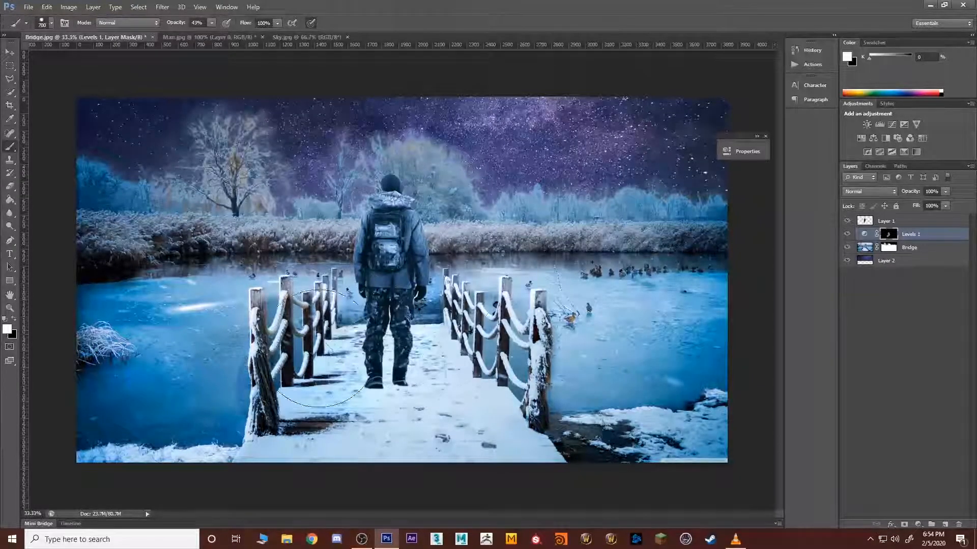
left_click_drag(471, 314, 494, 291)
key("ctrl+alt+z")
key("ctrl+alt+z")
key("ctrl+alt+z")
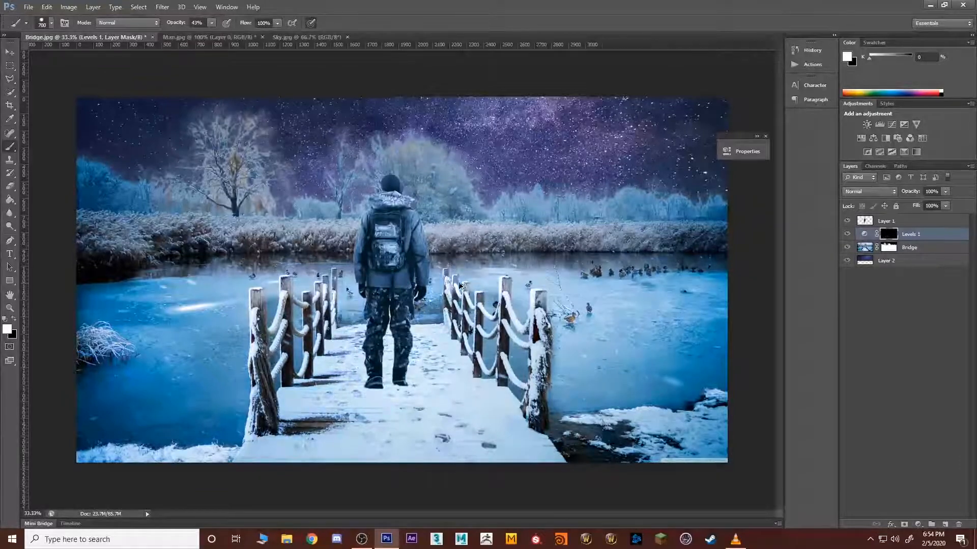
Step: Paint white on the Levels mask with a soft round brush to darken the lake right of the bridge and the far bank
left_click(51, 23)
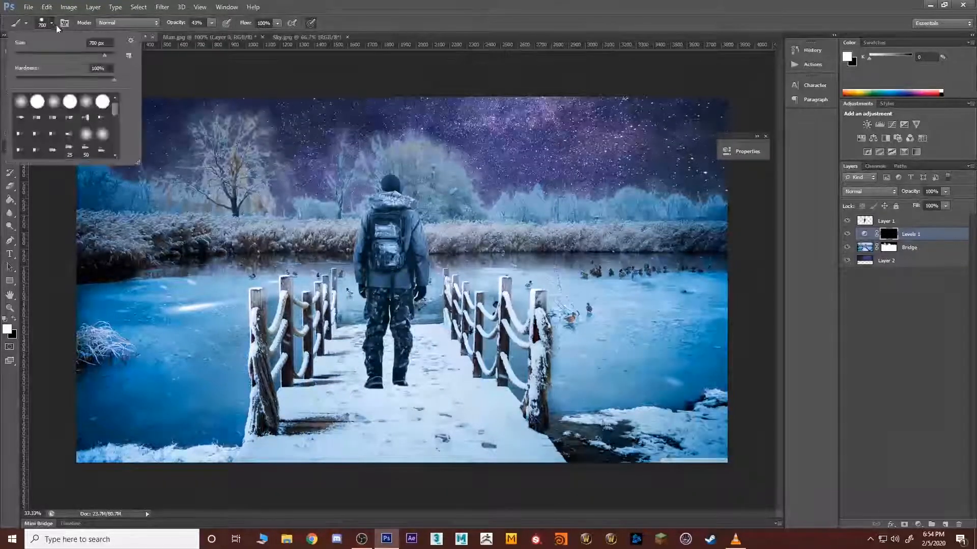
left_click(21, 103)
key("Return")
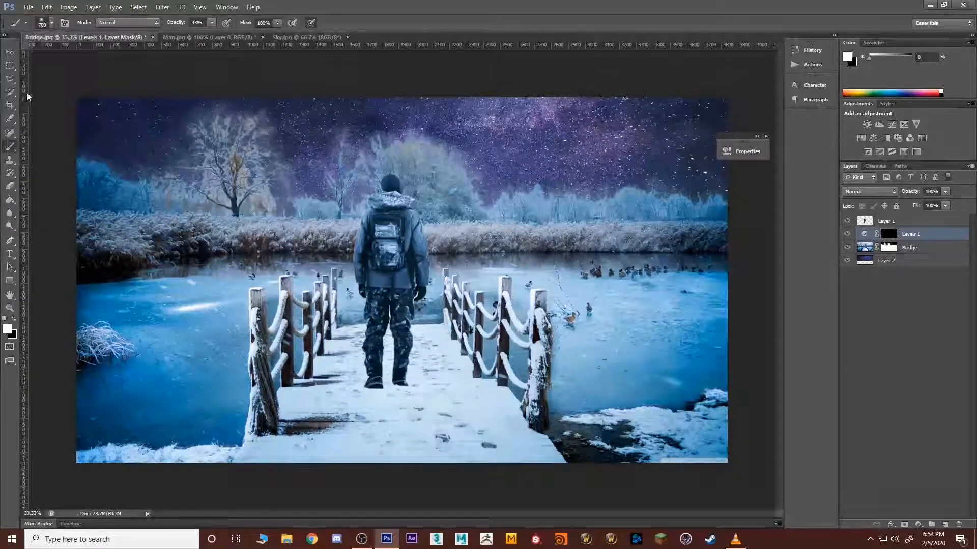
mouse_move(468, 282)
left_mouse_down()
mouse_move(351, 323)
mouse_move(466, 285)
left_mouse_up()
mouse_move(525, 285)
left_mouse_down()
mouse_move(559, 269)
mouse_move(583, 280)
mouse_move(616, 259)
mouse_move(570, 303)
mouse_move(691, 293)
mouse_move(649, 300)
mouse_move(588, 379)
mouse_move(614, 412)
mouse_move(685, 388)
mouse_move(716, 360)
mouse_move(676, 419)
mouse_move(606, 399)
mouse_move(566, 306)
mouse_move(605, 280)
mouse_move(666, 257)
left_mouse_up()
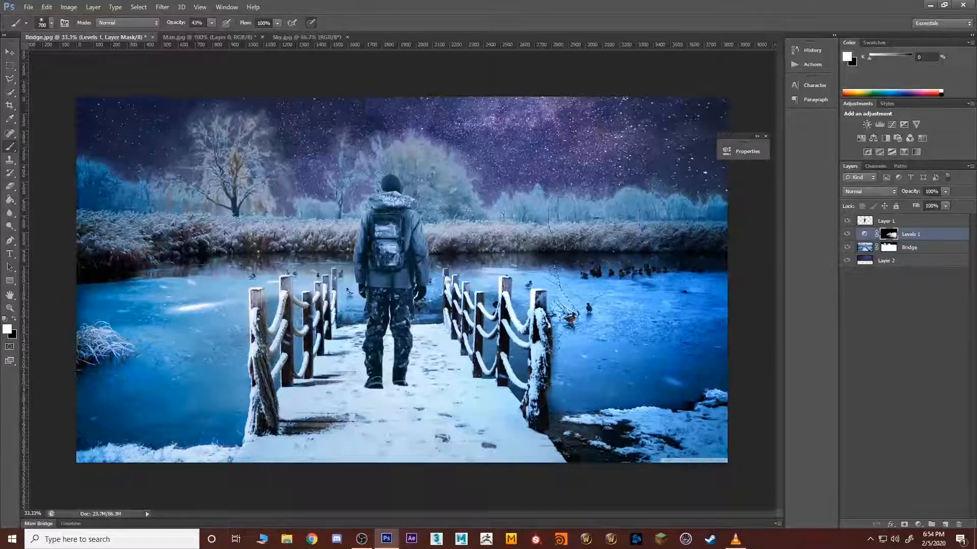
mouse_move(593, 210)
left_mouse_down()
mouse_move(666, 216)
mouse_move(585, 214)
mouse_move(549, 173)
mouse_move(416, 179)
mouse_move(213, 255)
mouse_move(265, 229)
mouse_move(253, 147)
mouse_move(214, 175)
mouse_move(275, 173)
mouse_move(163, 168)
mouse_move(164, 256)
mouse_move(214, 336)
mouse_move(316, 274)
mouse_move(218, 392)
mouse_move(359, 351)
mouse_move(321, 431)
mouse_move(452, 396)
mouse_move(474, 427)
left_mouse_up()
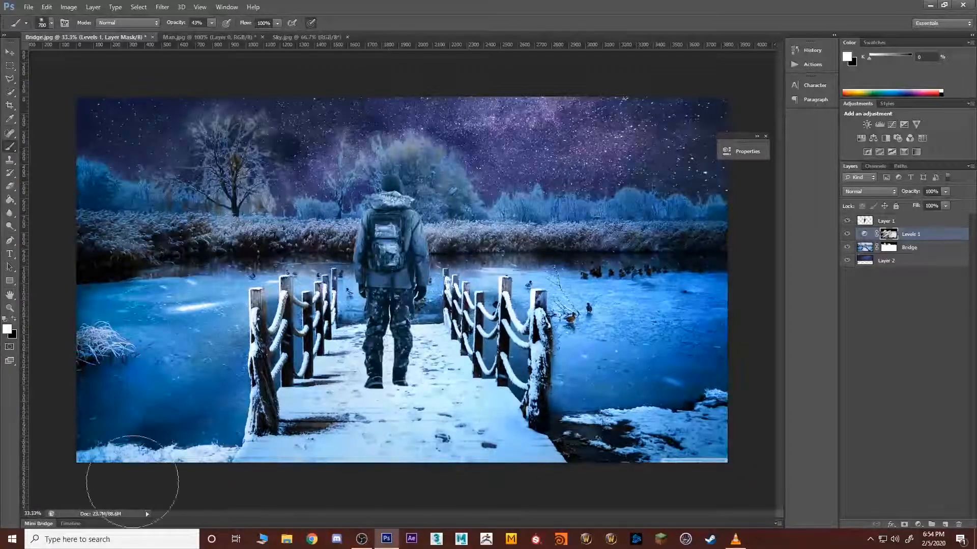
Step: Darken the lake left of the bridge, the left bank and the sky's outer areas by painting white on the Levels mask
mouse_move(228, 443)
left_mouse_down()
mouse_move(219, 407)
mouse_move(178, 361)
left_mouse_up()
mouse_move(196, 402)
left_mouse_down()
mouse_move(178, 315)
mouse_move(132, 311)
mouse_move(101, 336)
mouse_move(124, 374)
left_mouse_up()
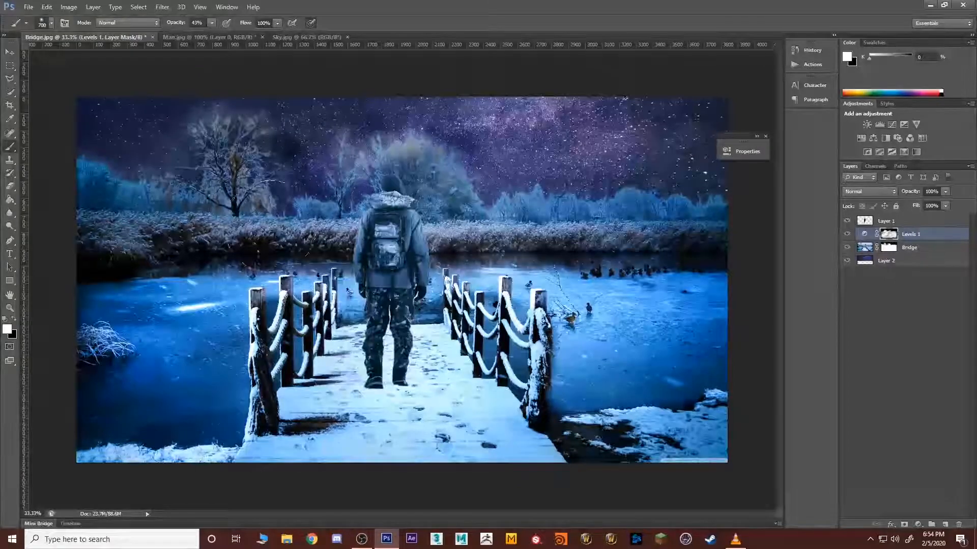
mouse_move(76, 218)
left_mouse_down()
mouse_move(166, 244)
mouse_move(129, 183)
mouse_move(105, 180)
mouse_move(136, 187)
mouse_move(133, 253)
mouse_move(149, 277)
left_mouse_up()
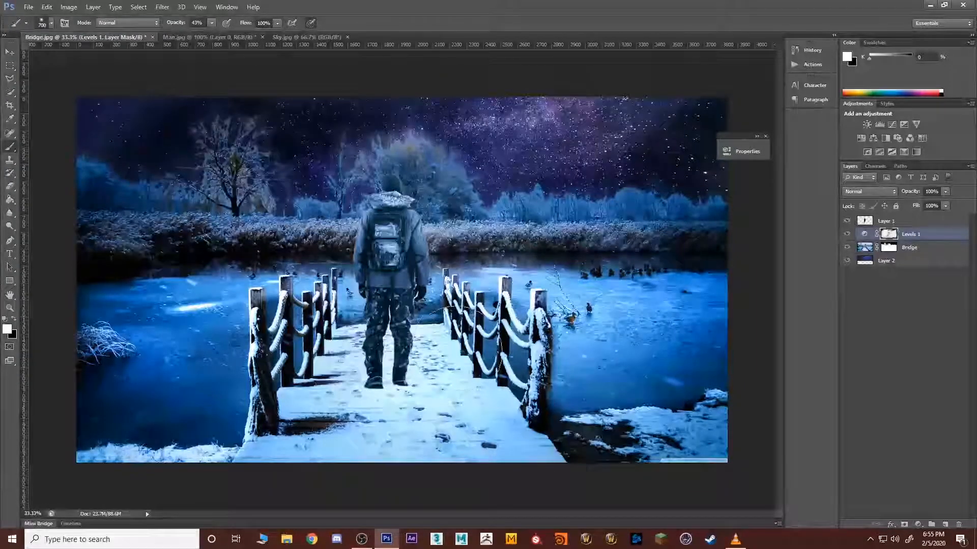
left_click(841, 292)
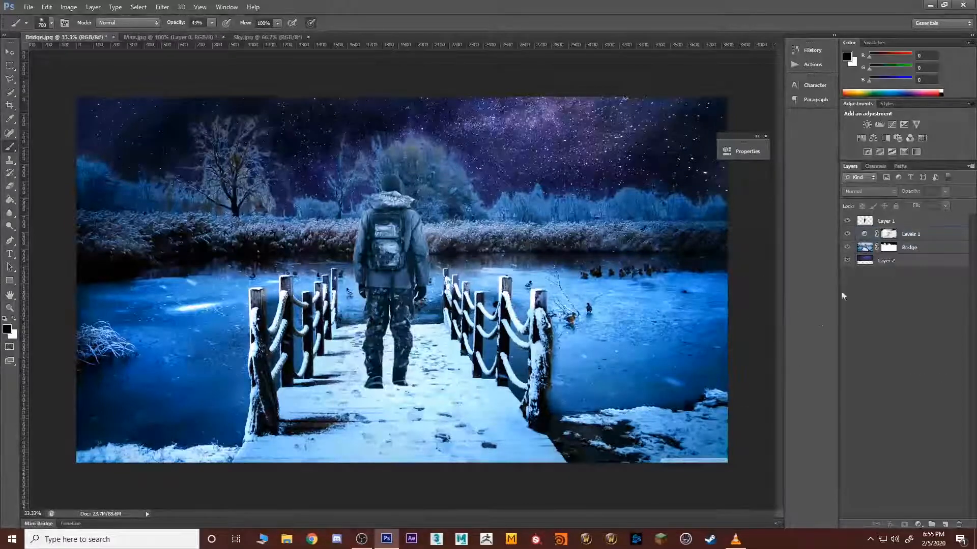
Step: Add a Brightness/Contrast adjustment layer above the man's layer with brightness 150
left_click(885, 221)
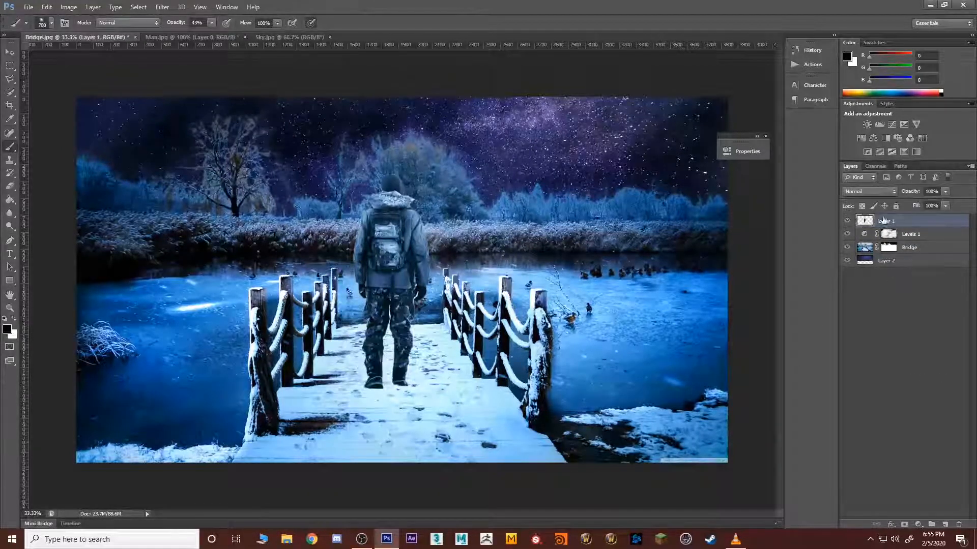
left_click(917, 524)
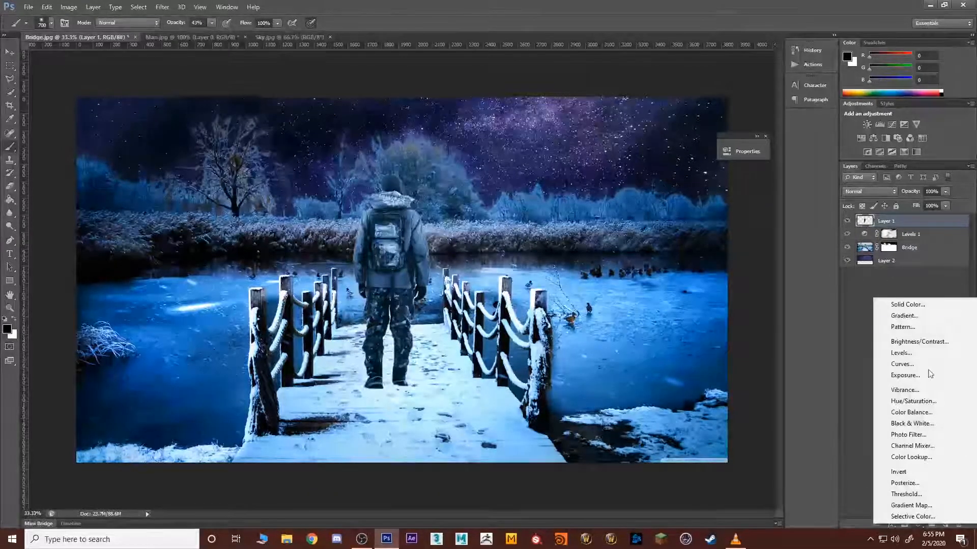
left_click(910, 343)
left_click_drag(645, 200, 785, 200)
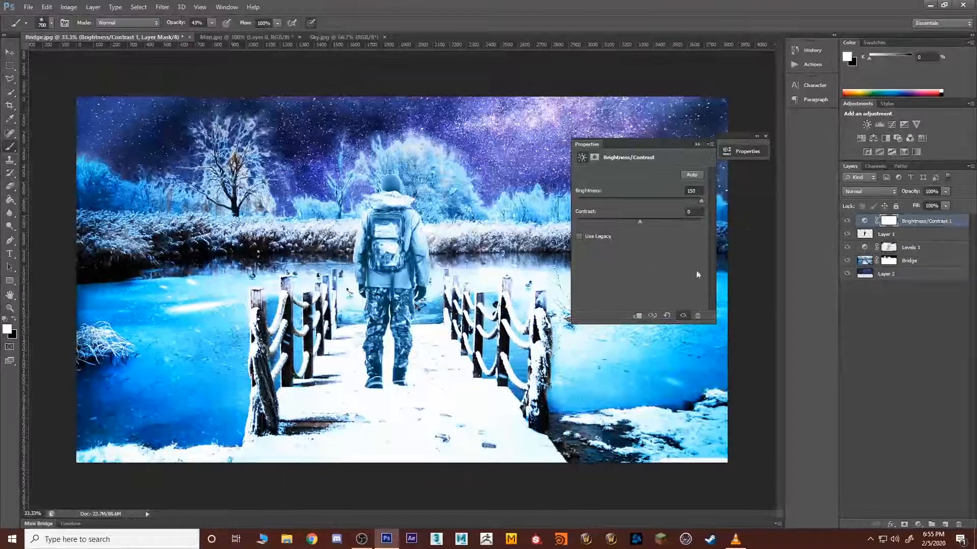
left_click(952, 364)
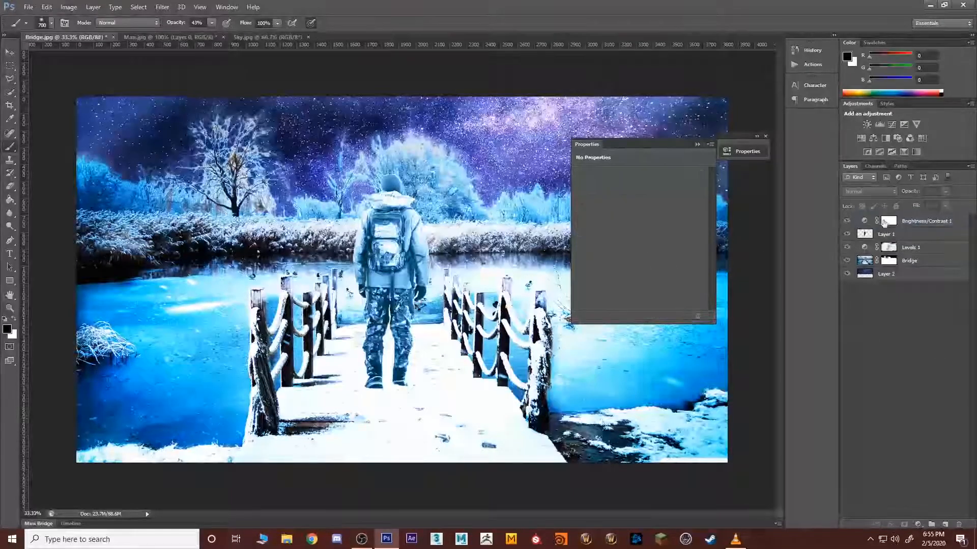
left_click(697, 145)
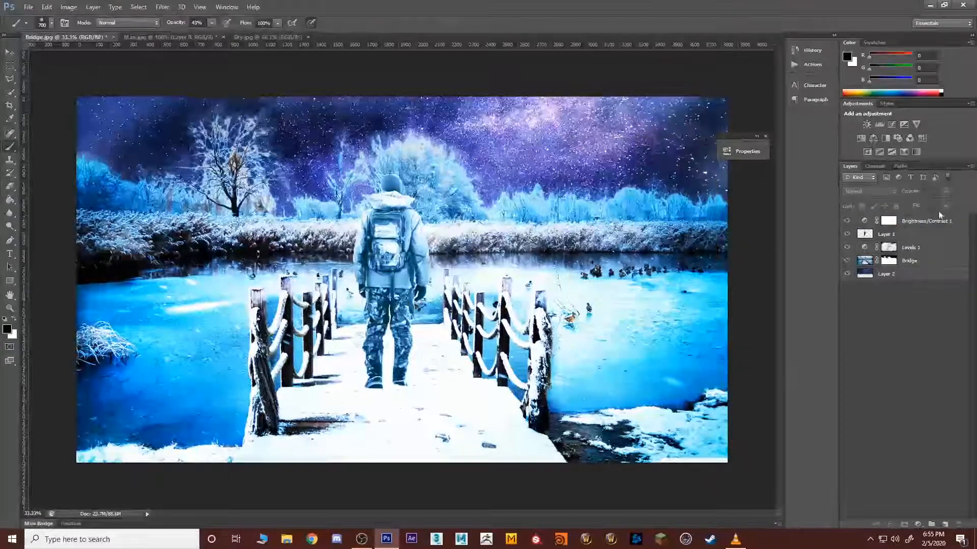
Step: Rename the man's layer as Man
left_click(876, 235)
double_click(889, 235)
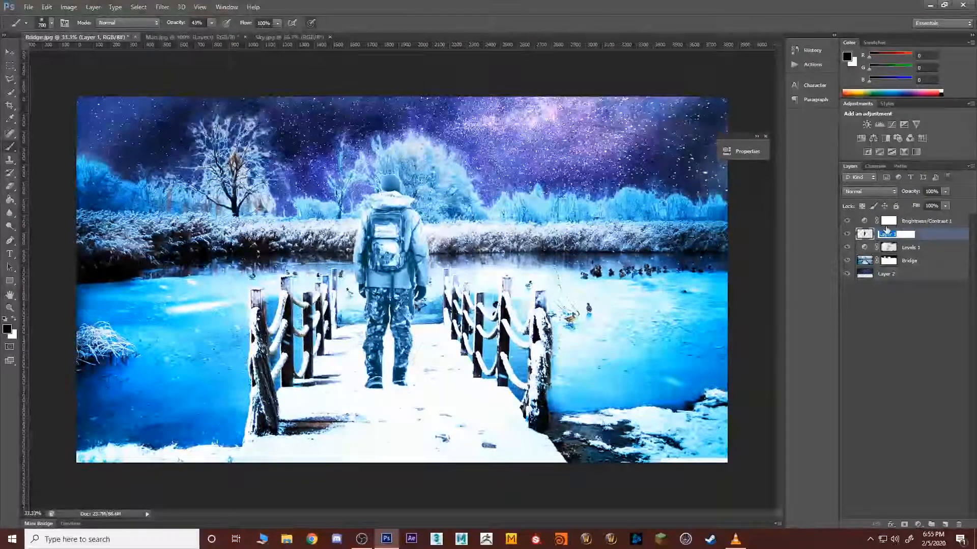
type("Man")
key("Return")
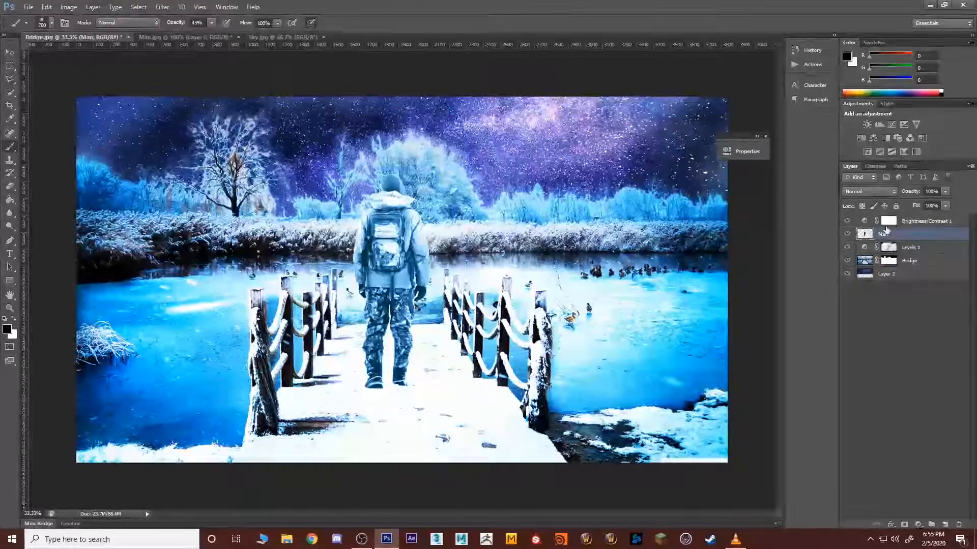
Step: Clip the Brightness/Contrast adjustment to the Man layer so that it affects only the man
left_click(915, 224)
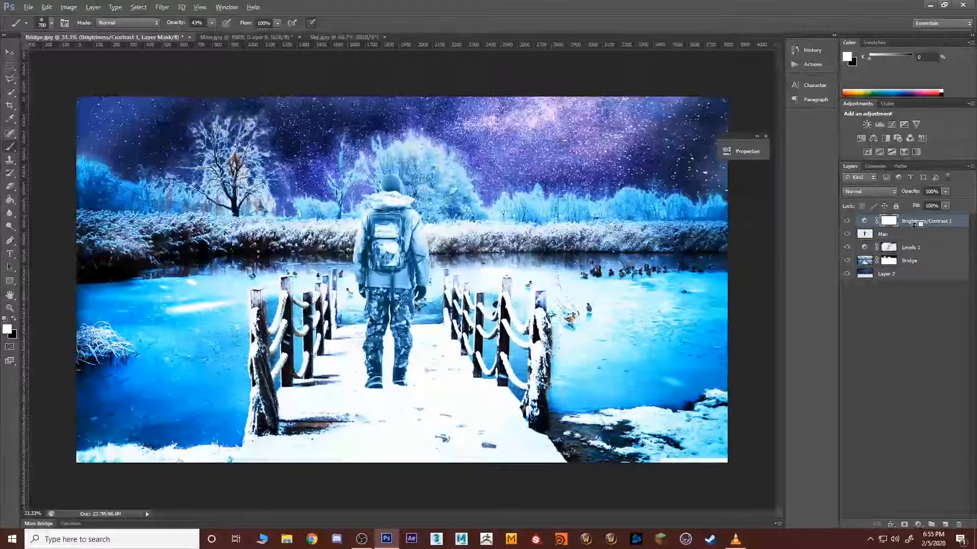
left_click(919, 224, "alt")
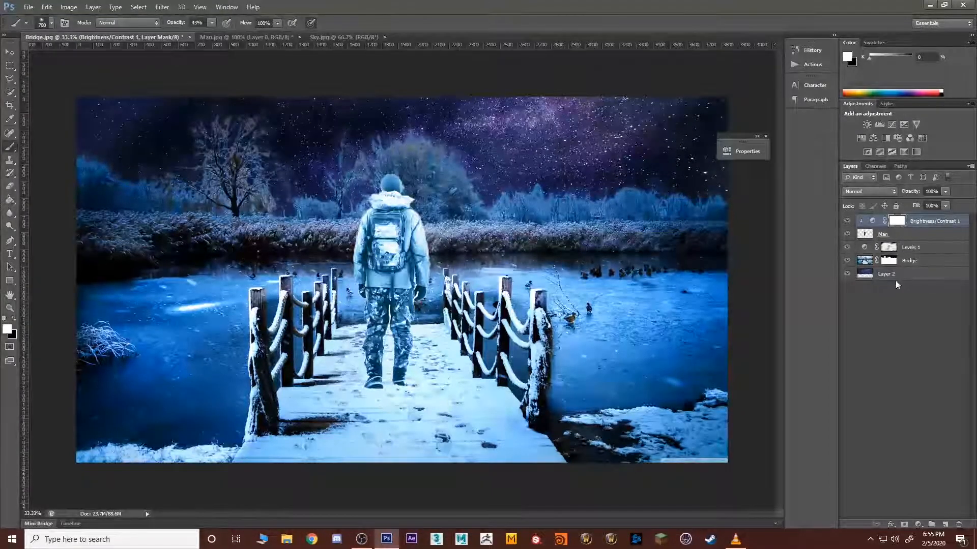
left_click(921, 226, "alt")
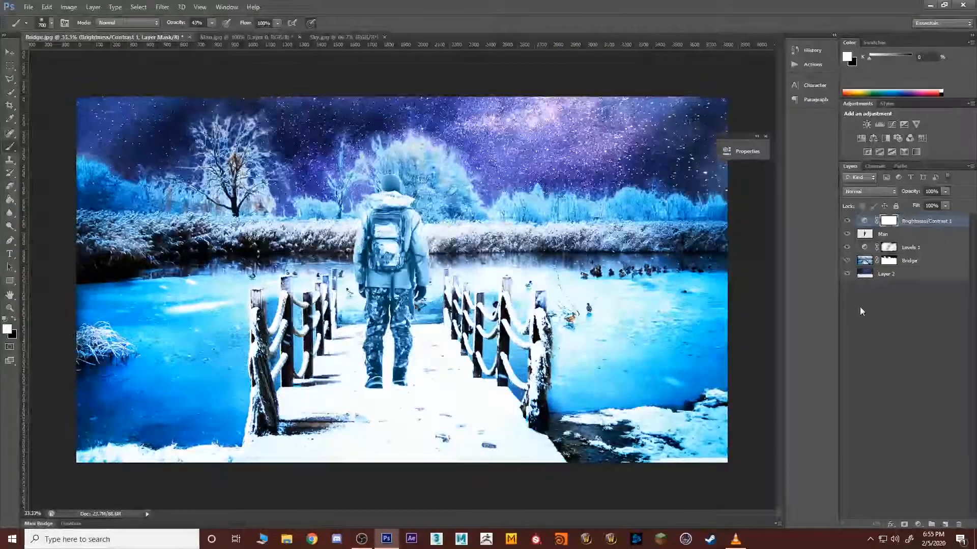
left_click(916, 225, "alt")
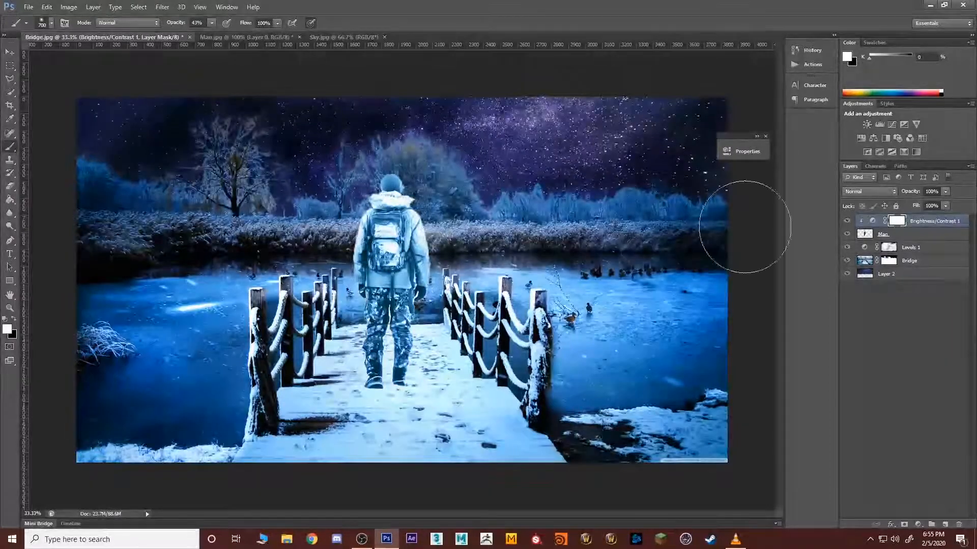
Step: Set the clipped Brightness/Contrast adjustment to brightness -77 and contrast -14
left_click(873, 221)
double_click(872, 221)
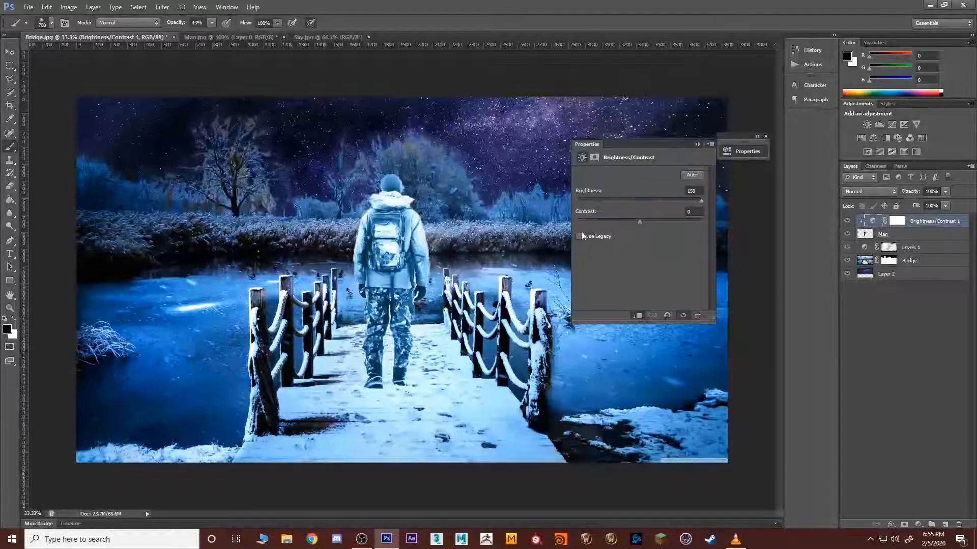
left_click_drag(686, 204, 615, 200)
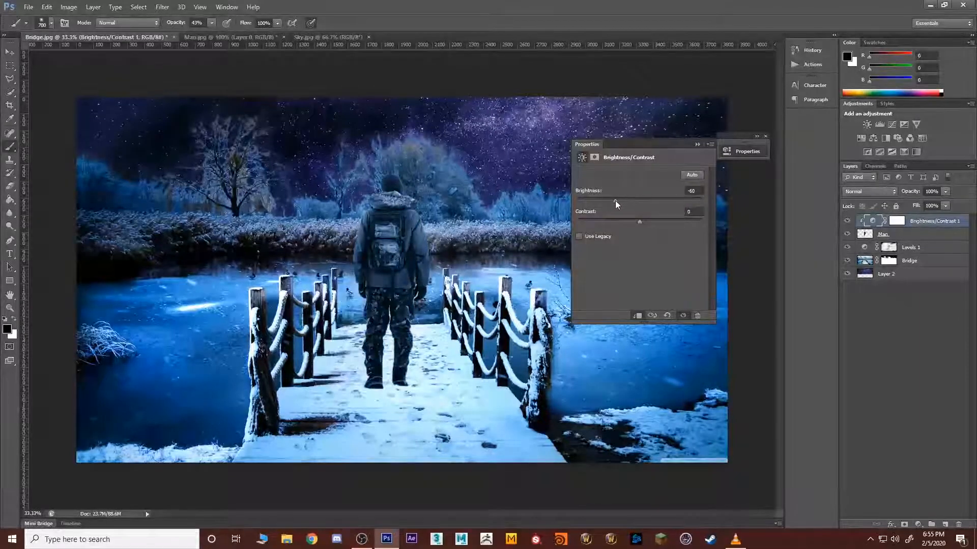
left_click_drag(664, 221, 685, 222)
left_click_drag(614, 201, 599, 201)
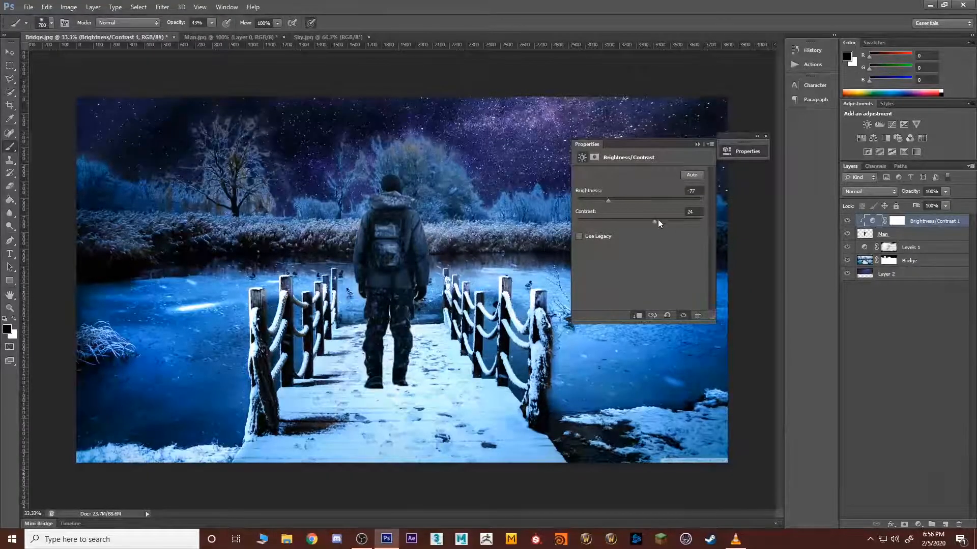
left_click_drag(645, 222, 622, 223)
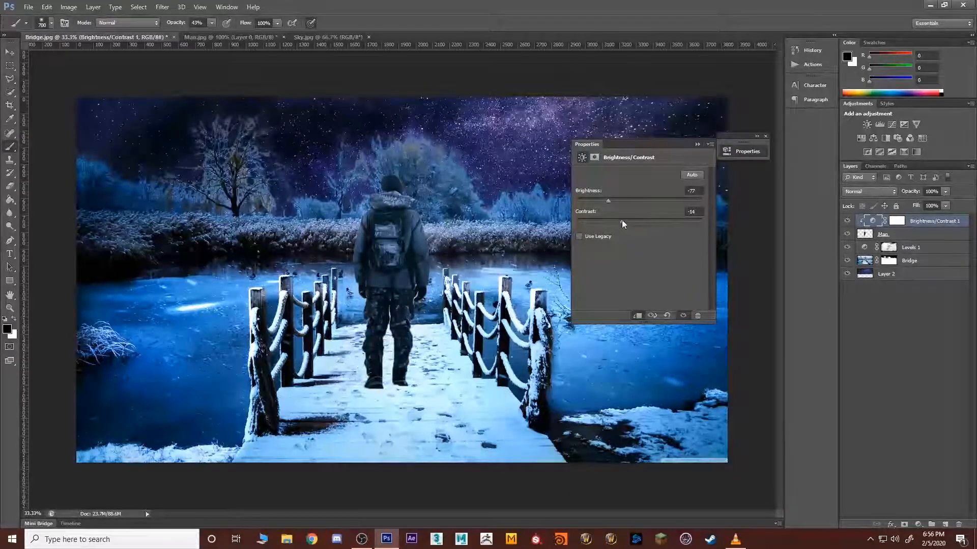
left_click(930, 349)
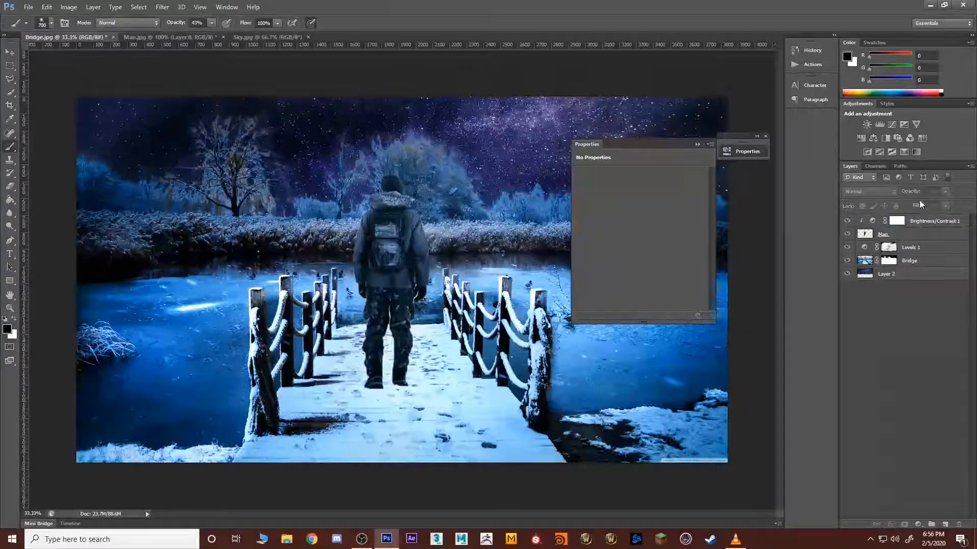
left_click(697, 145)
Step: Dodge the midtones of the Man layer at 50% exposure to lighten the jacket, hood and backpack highlights
left_click(859, 235)
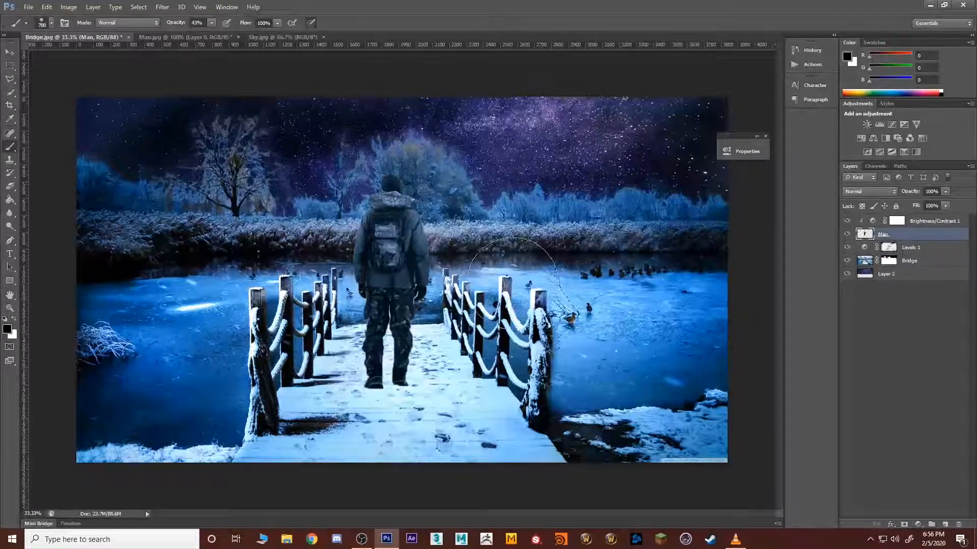
left_click(10, 226)
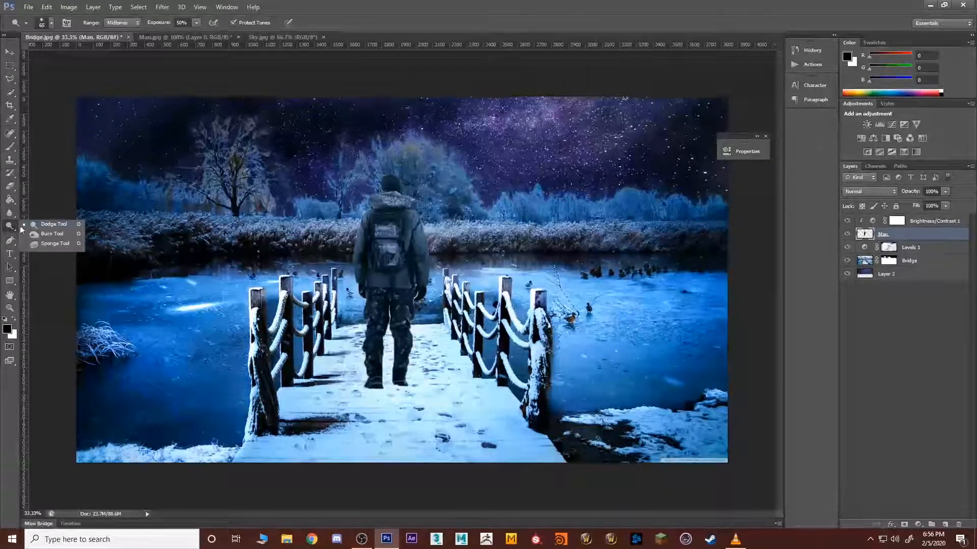
left_click(63, 227)
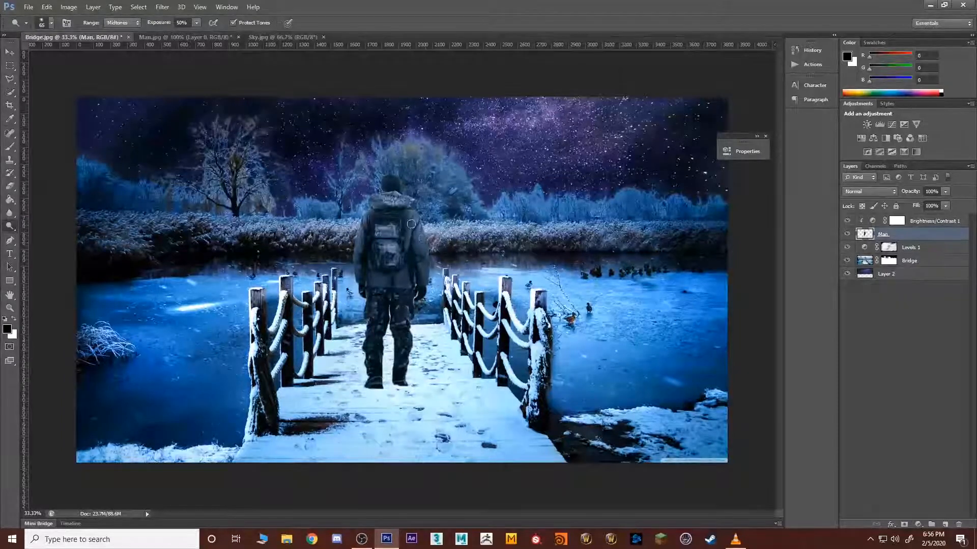
mouse_move(412, 221)
left_mouse_down()
mouse_move(421, 283)
mouse_move(405, 220)
left_mouse_up()
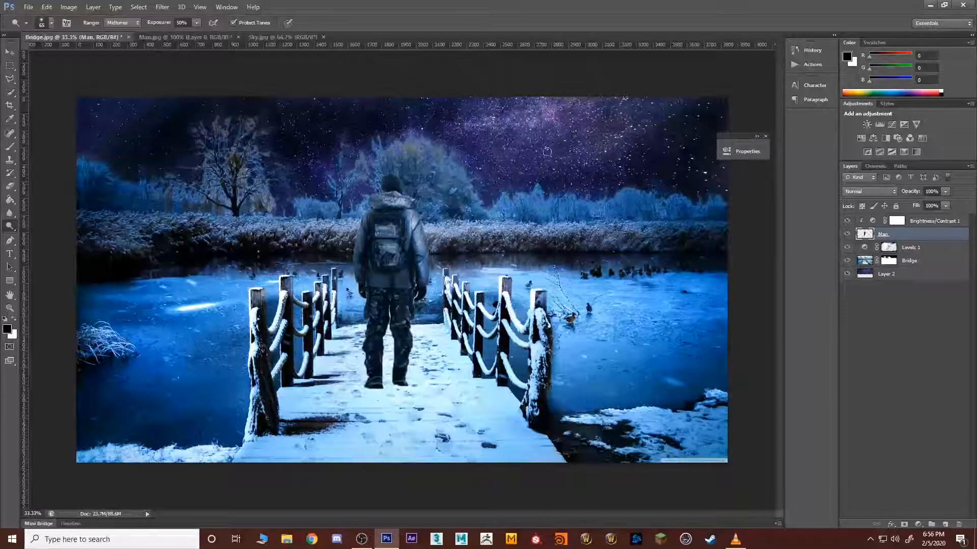
left_click_drag(383, 207, 398, 199)
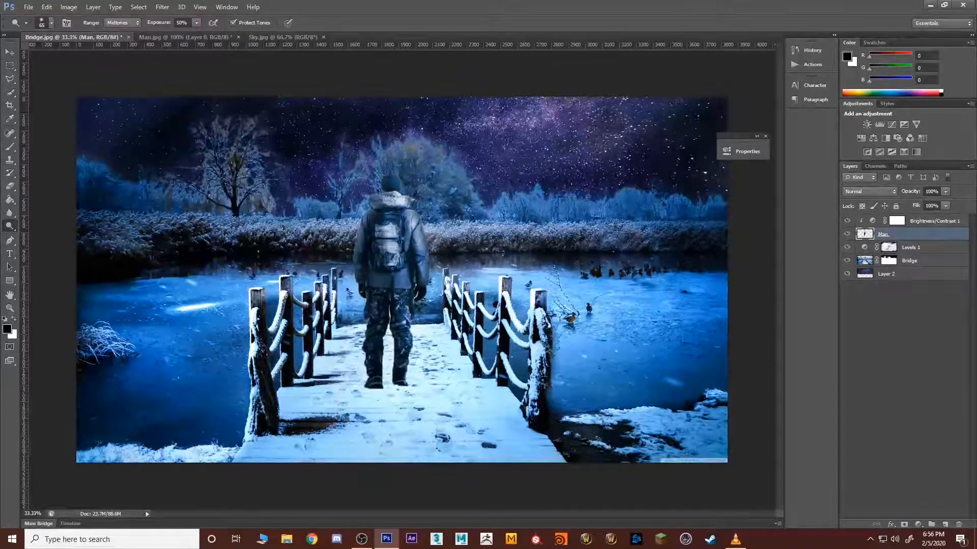
Step: Burn the midtones of the man's jacket and backpack shadows with a 150 px brush at 50% exposure
right_click(11, 224)
left_click(45, 235)
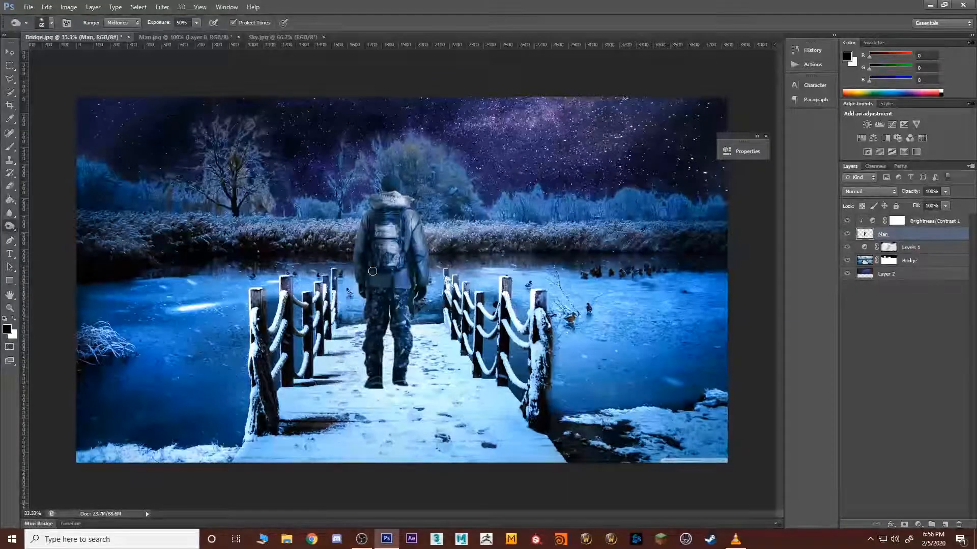
key("bracketright")
key("bracketright")
key("bracketright")
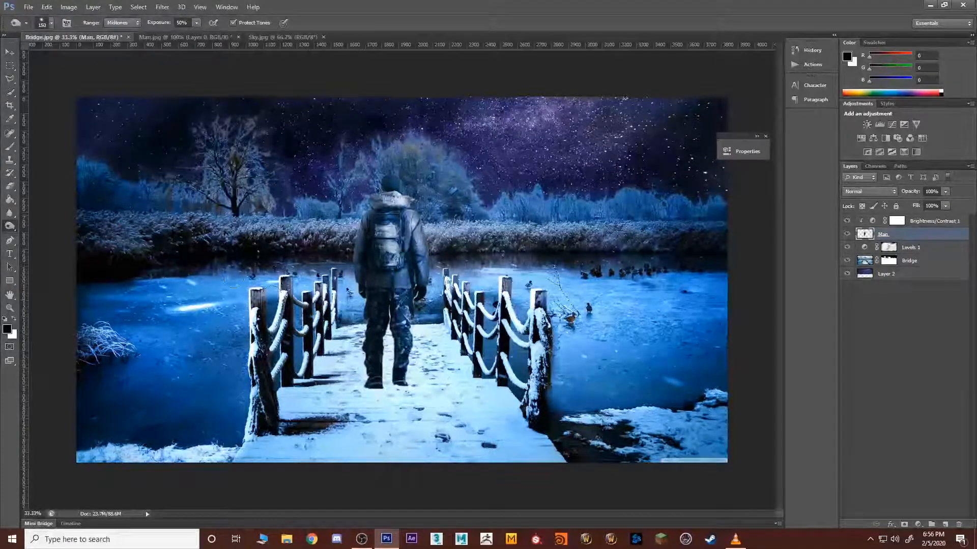
Step: Burn the midtones of the man's hood, upper jacket and backpack with a 150 px brush at 50% exposure
right_click(10, 226)
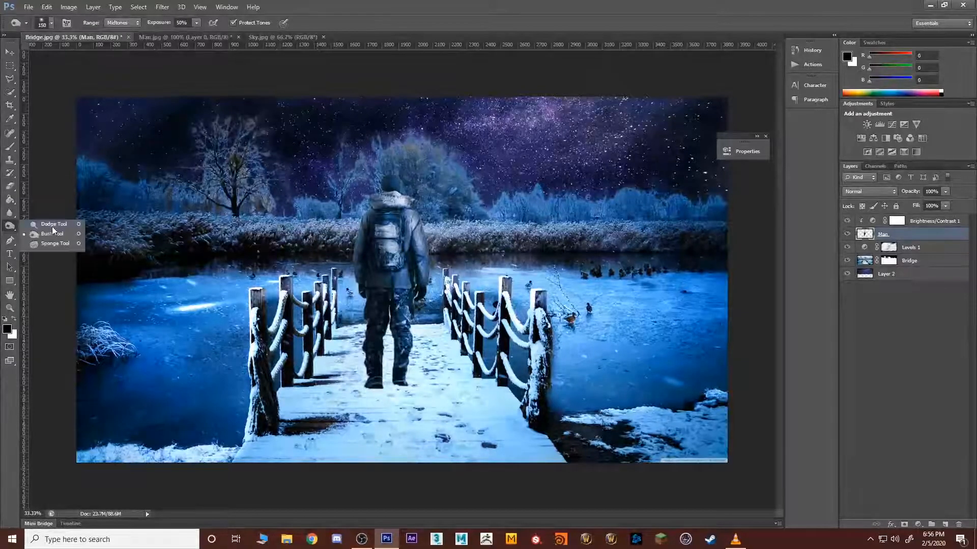
left_click(46, 224)
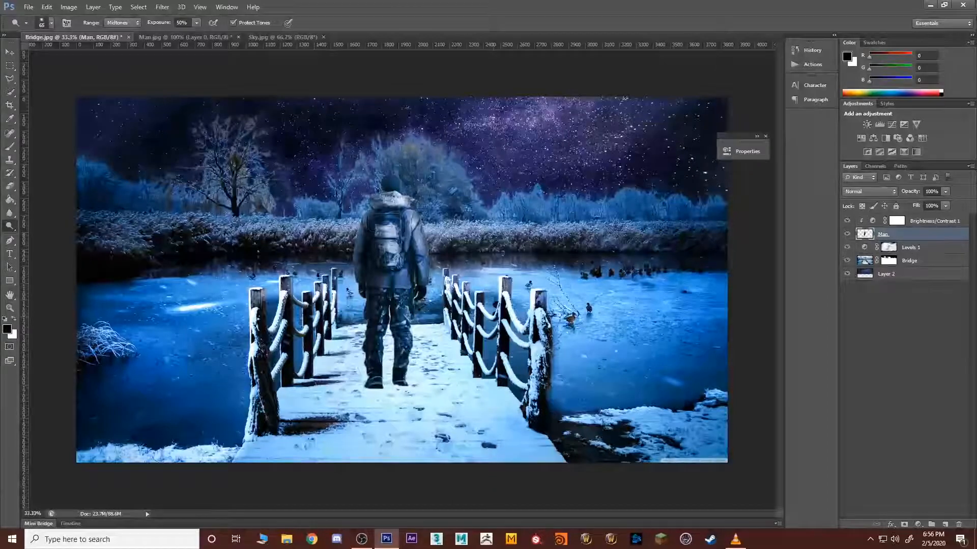
right_click(10, 225)
left_click(51, 235)
mouse_move(390, 218)
left_mouse_down()
mouse_move(379, 239)
mouse_move(384, 197)
mouse_move(347, 242)
mouse_move(389, 191)
mouse_move(380, 241)
left_mouse_up()
mouse_move(413, 205)
left_mouse_down()
mouse_move(381, 200)
mouse_move(392, 204)
mouse_move(380, 235)
left_mouse_up()
left_click(911, 380)
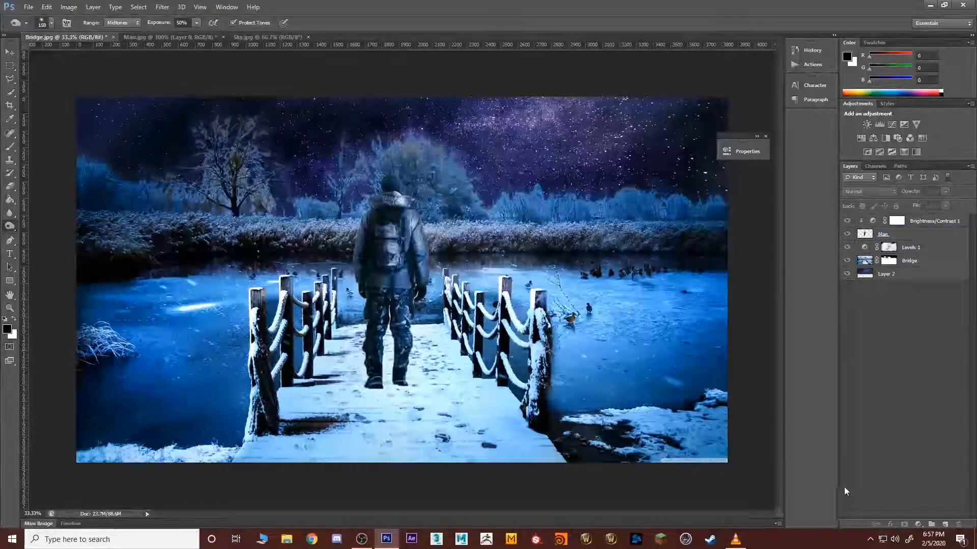
Step: Duplicate the Man layer under the name Man copy
left_click(903, 238)
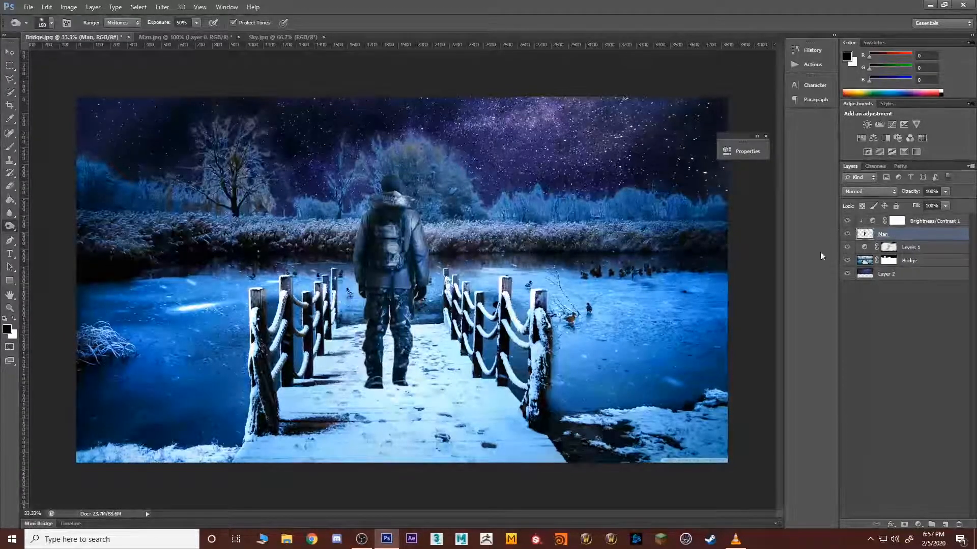
double_click(916, 232)
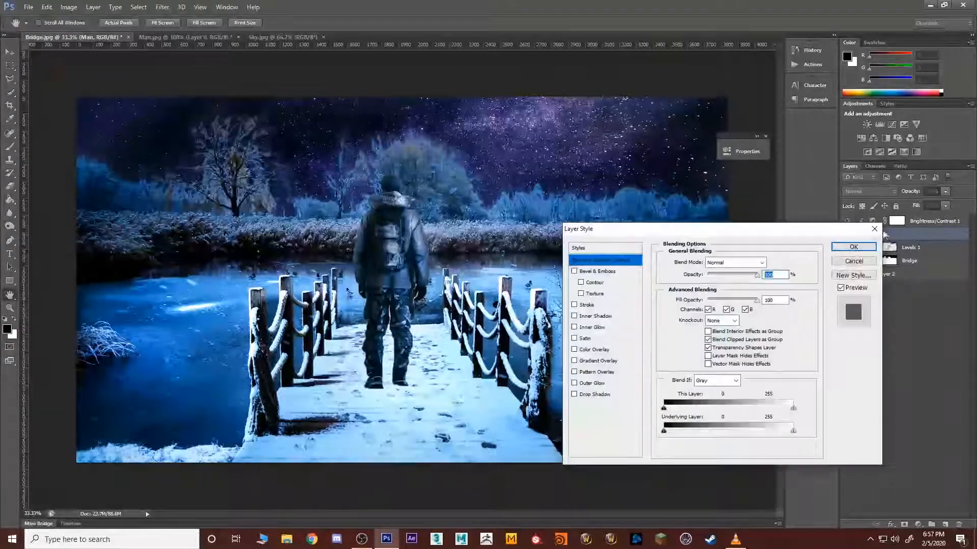
left_click(854, 261)
right_click(915, 233)
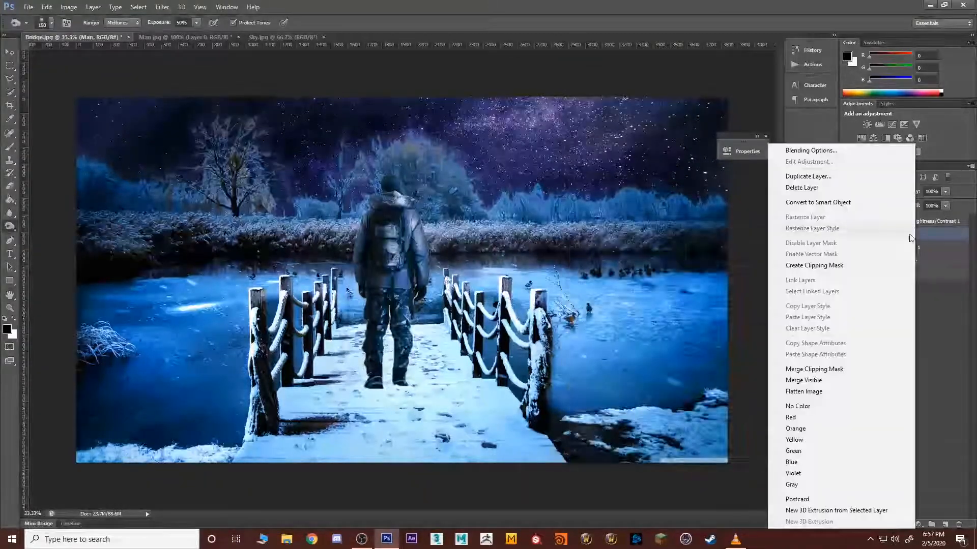
left_click(808, 176)
left_click(569, 171)
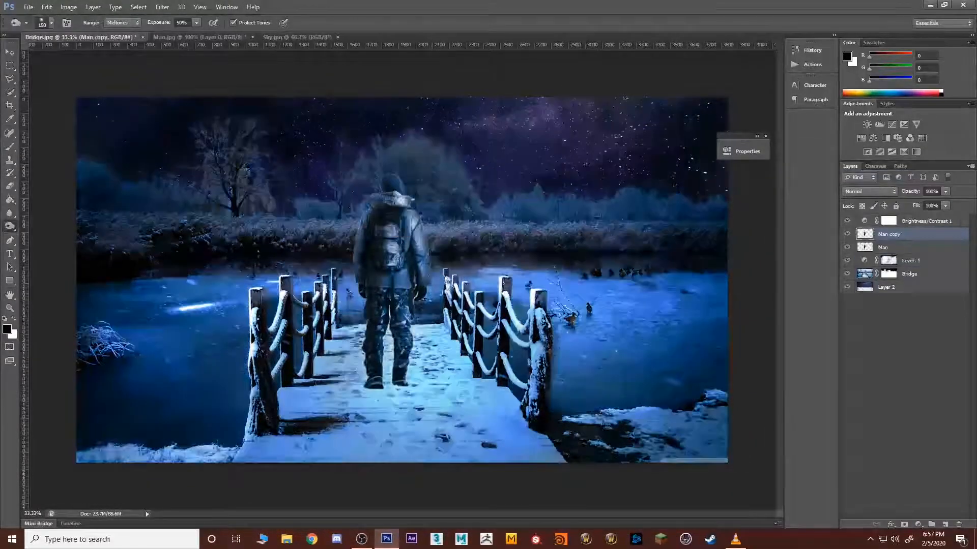
Step: Rotate the Man copy head-down and place it diagonally across the bridge from the man's feet, like a cast shadow
key("ctrl+t")
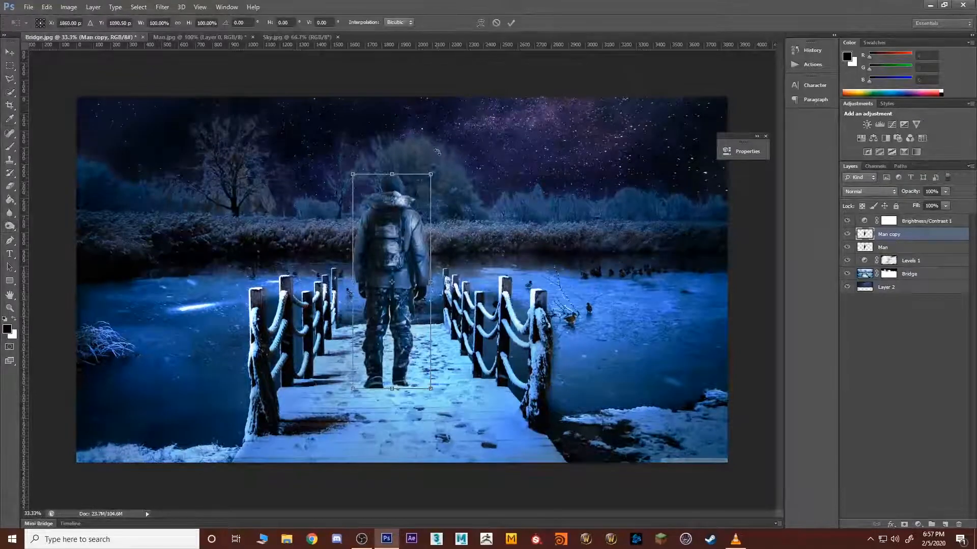
left_click_drag(455, 155, 322, 312)
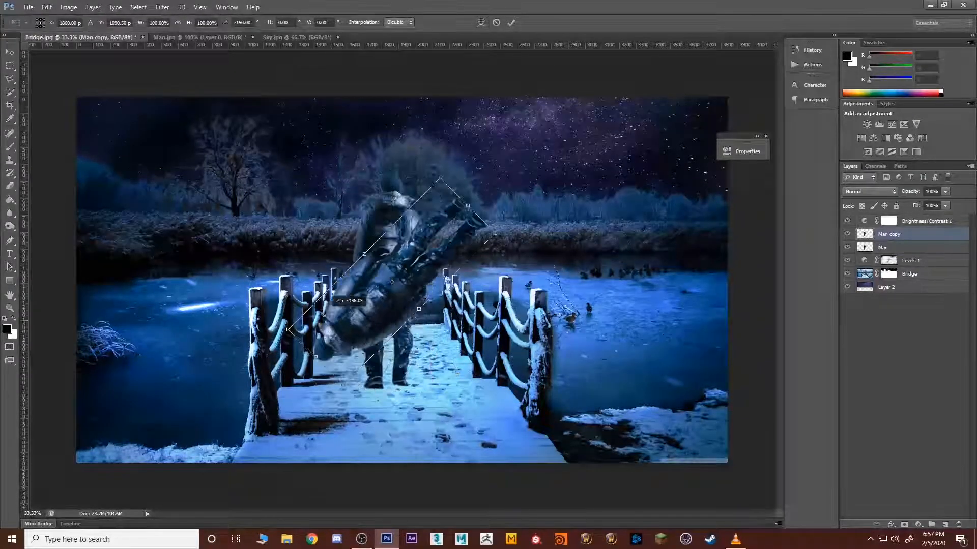
left_click_drag(428, 283, 359, 437)
left_click_drag(370, 326, 390, 334)
left_click_drag(363, 404, 353, 389)
key("Return")
Step: Paint the Man copy's selected silhouette solid black with a 700 px brush at 43% opacity, and clear the selection
key("o")
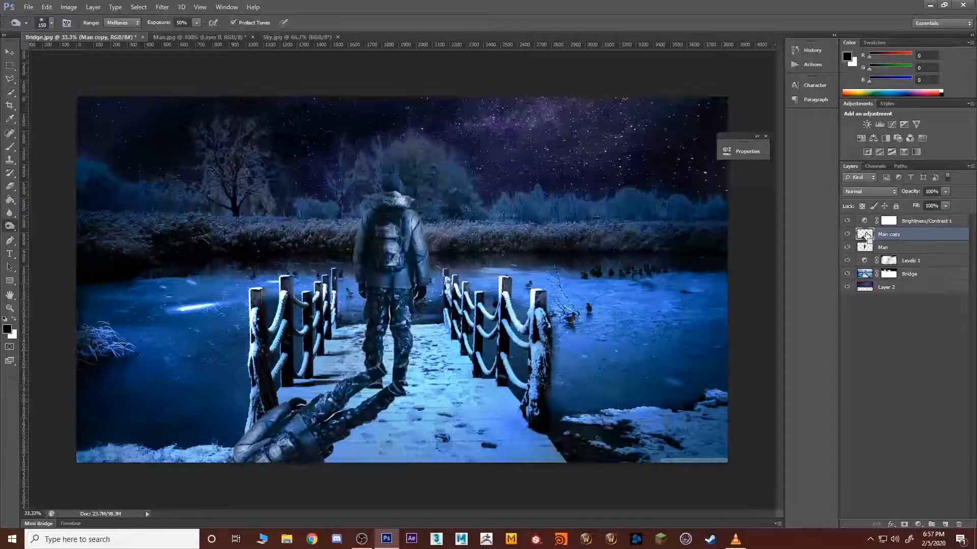
key("b")
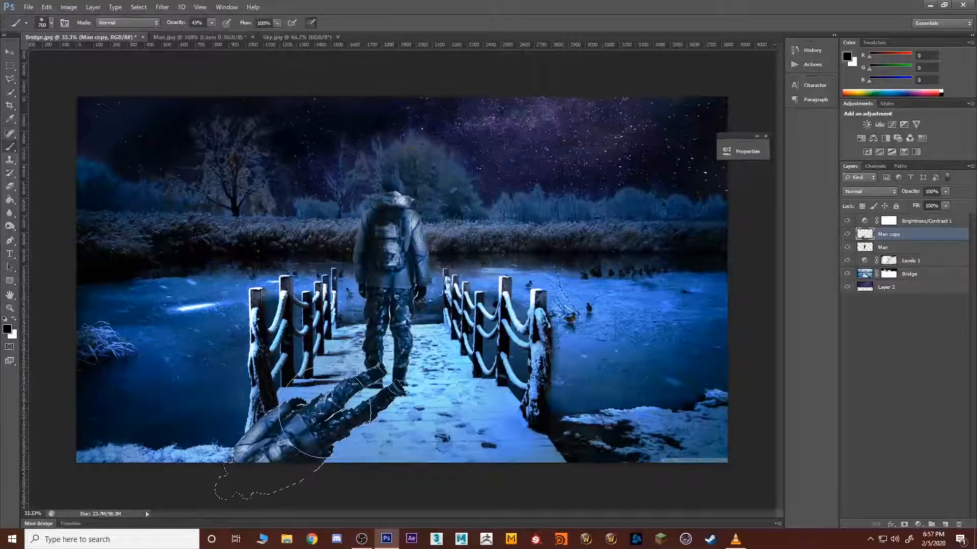
mouse_move(272, 440)
left_mouse_down()
mouse_move(344, 403)
mouse_move(274, 442)
mouse_move(362, 383)
mouse_move(234, 449)
left_mouse_up()
key("ctrl+d")
left_click_drag(362, 387, 206, 446)
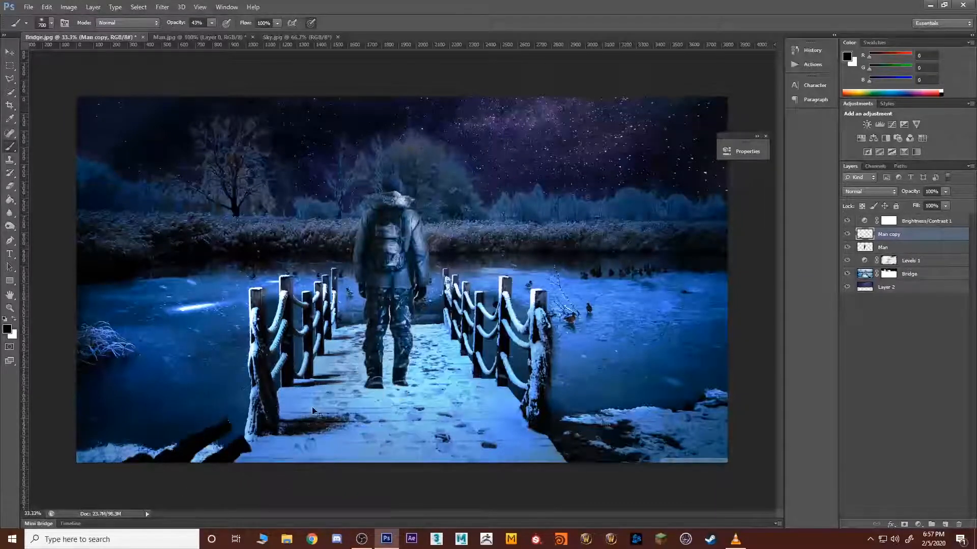
key("ctrl+alt+z")
key("ctrl+alt+z")
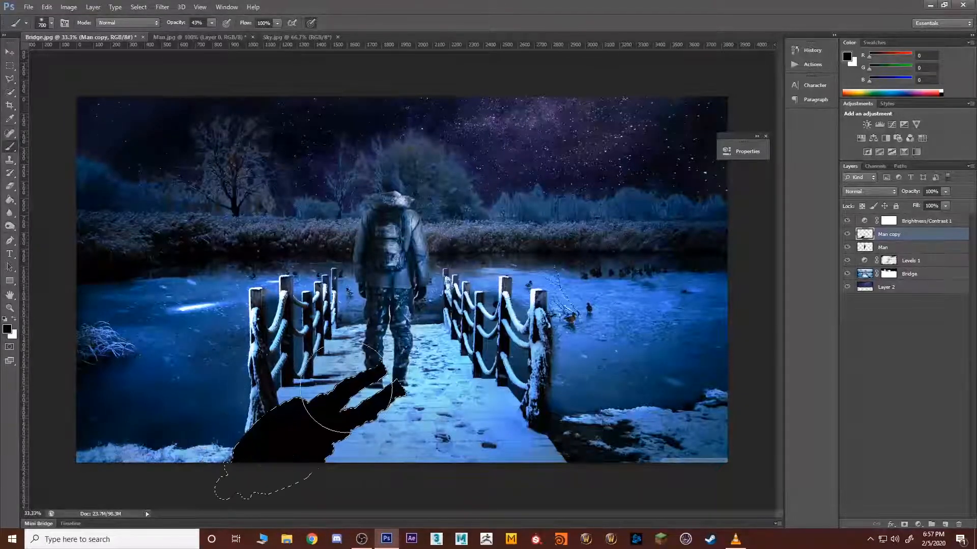
key("ctrl+d")
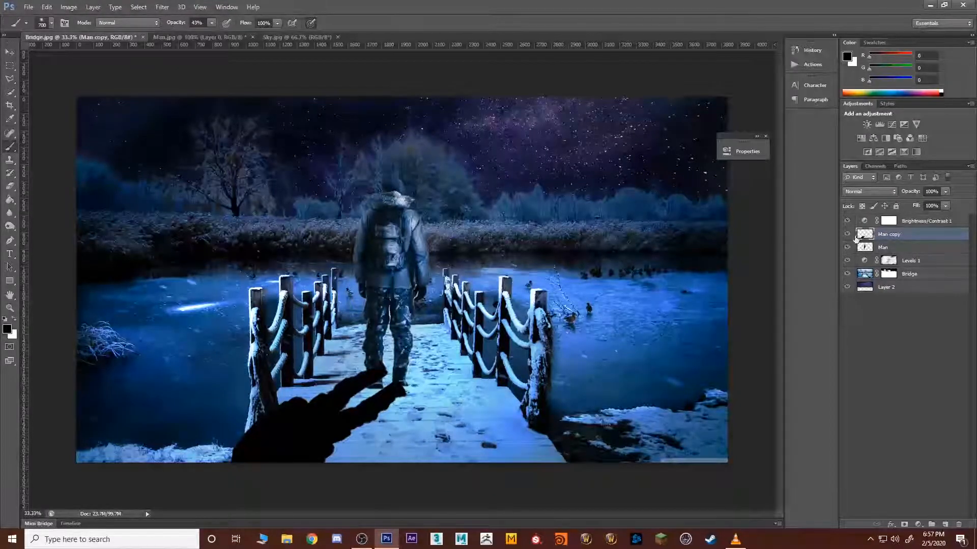
Step: Add a layer mask to Man copy and fade the shadow by painting black on the mask at 28% opacity
left_click(905, 524)
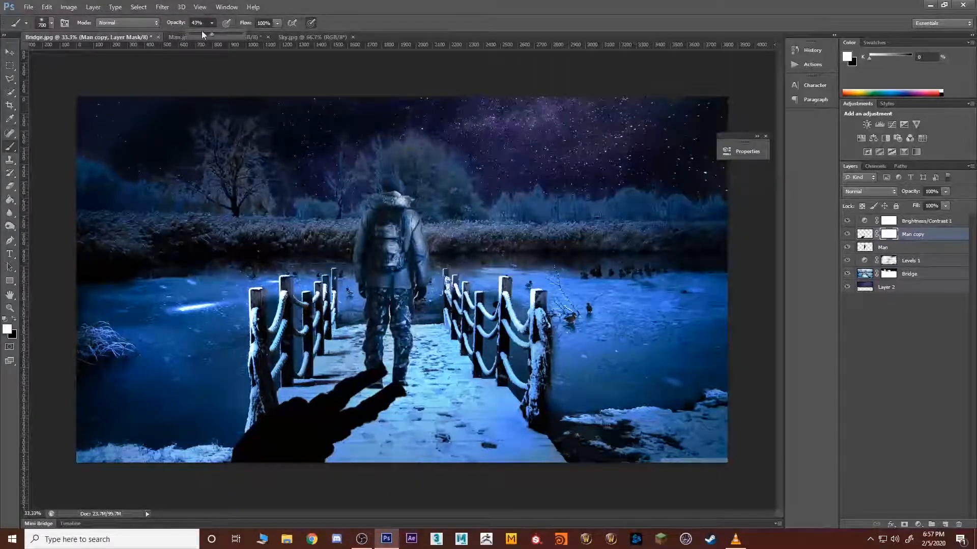
left_click_drag(201, 31, 203, 34)
key("x")
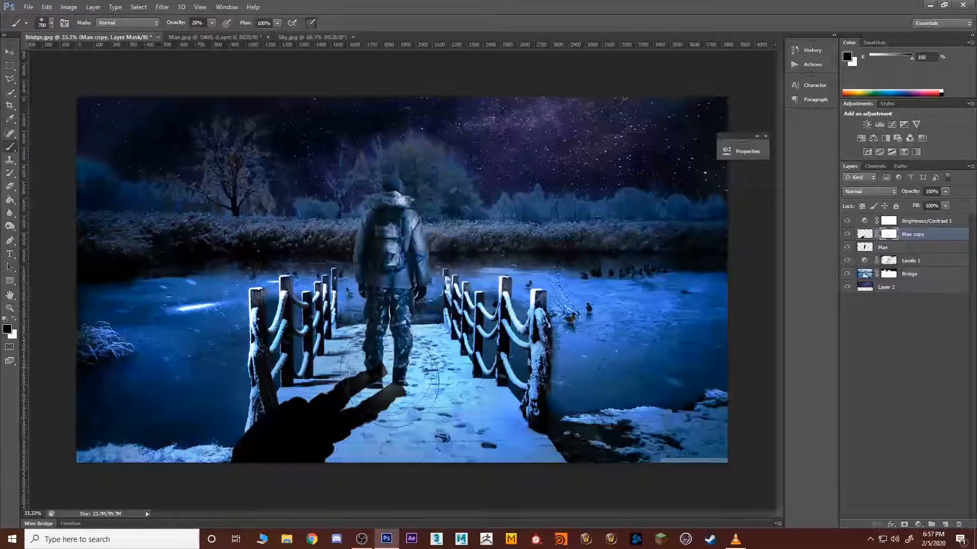
mouse_move(363, 391)
left_mouse_down()
mouse_move(209, 466)
mouse_move(386, 386)
mouse_move(209, 440)
mouse_move(317, 382)
mouse_move(274, 387)
mouse_move(218, 408)
mouse_move(241, 400)
mouse_move(387, 430)
left_mouse_up()
mouse_move(422, 399)
left_mouse_down()
mouse_move(392, 400)
mouse_move(382, 364)
mouse_move(397, 368)
mouse_move(405, 394)
mouse_move(382, 374)
mouse_move(397, 370)
mouse_move(354, 435)
mouse_move(271, 423)
mouse_move(282, 431)
mouse_move(191, 460)
mouse_move(306, 411)
mouse_move(243, 435)
mouse_move(351, 439)
mouse_move(358, 421)
left_mouse_up()
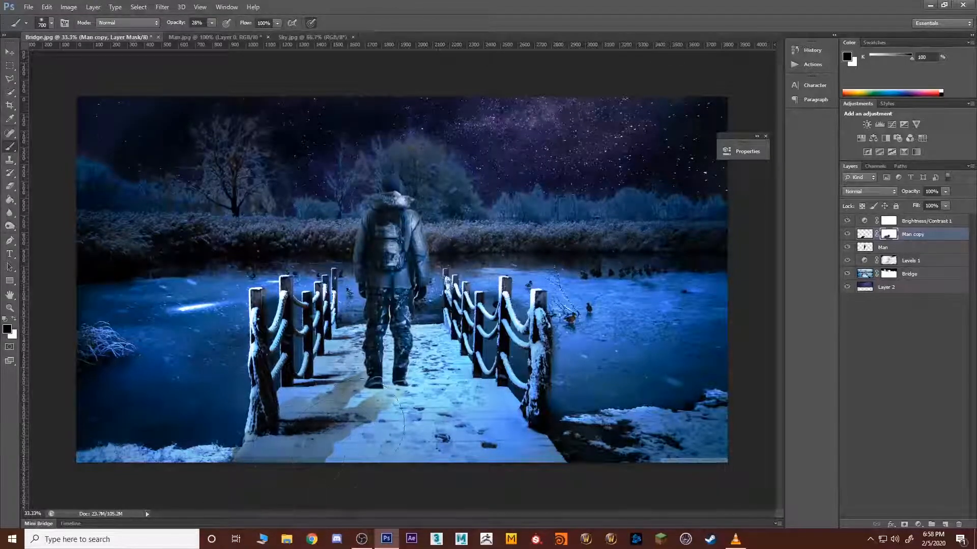
Step: Soften the shadow on the Man copy layer itself with a 700 px Blur tool brush at 100% strength
left_click(867, 237)
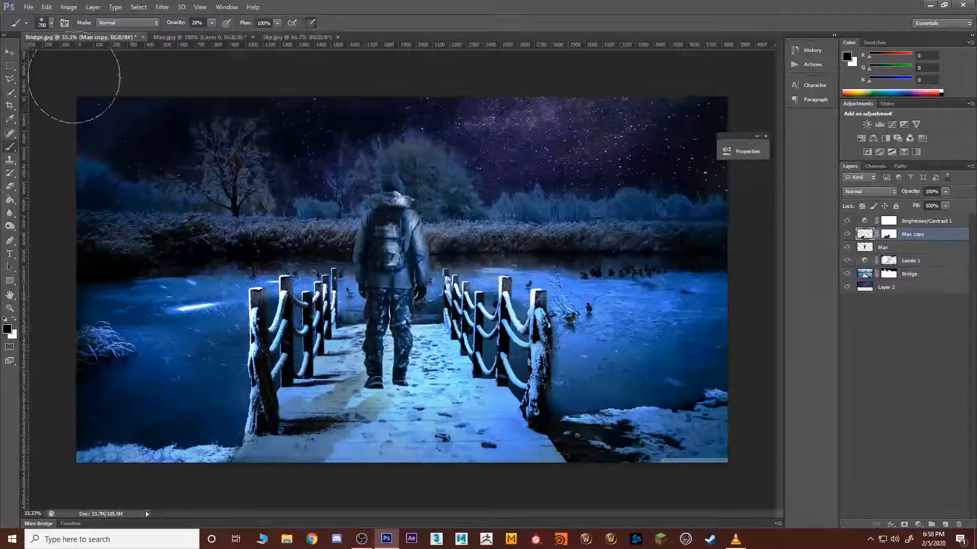
left_click(10, 226)
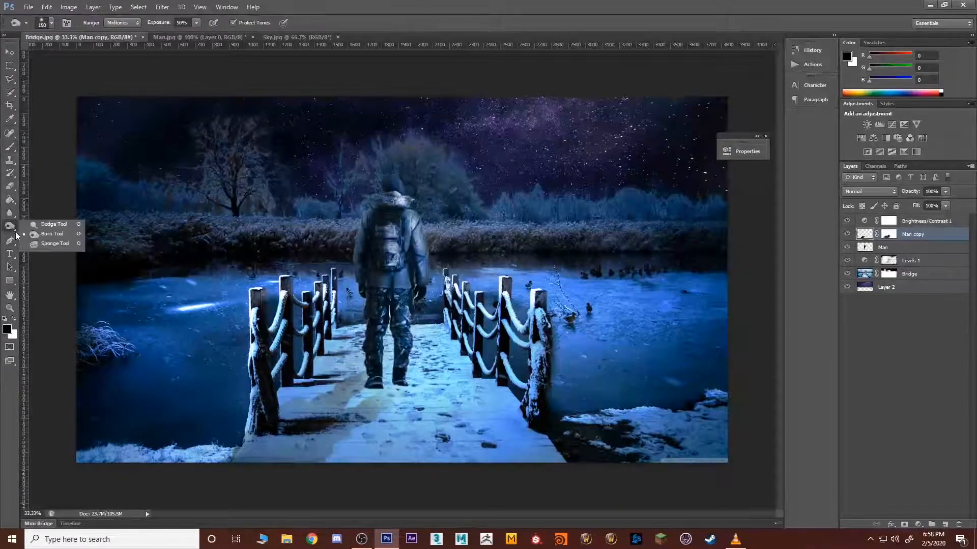
left_click(10, 218)
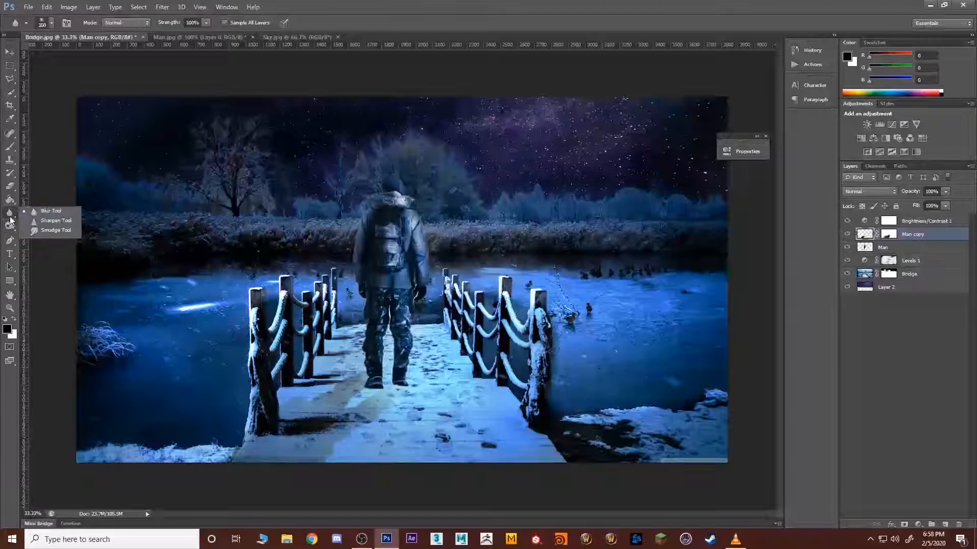
left_click(43, 213)
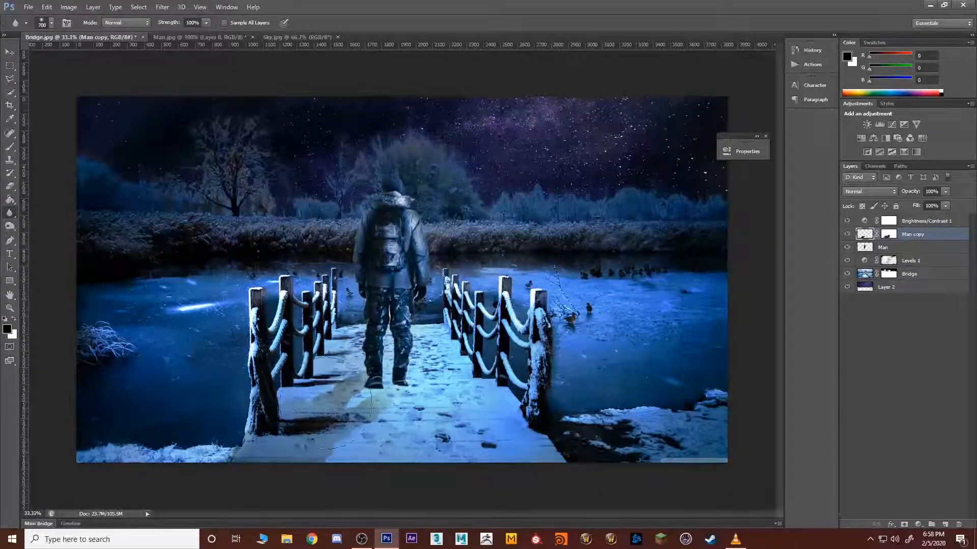
key("bracketright")
key("bracketright")
key("bracketright")
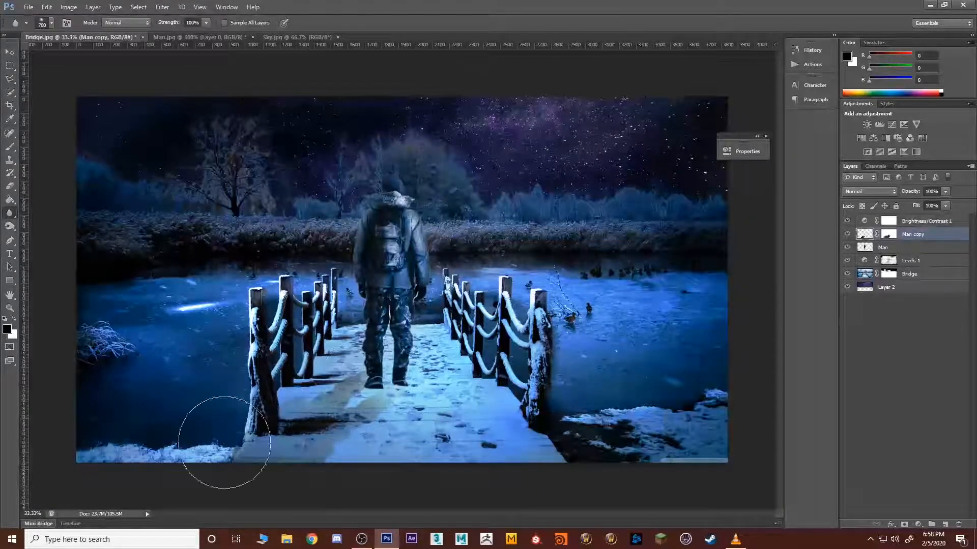
Step: Apply a Gaussian Blur with a radius of about 7 pixels to the Man copy shadow
left_click(70, 7)
mouse_move(115, 7)
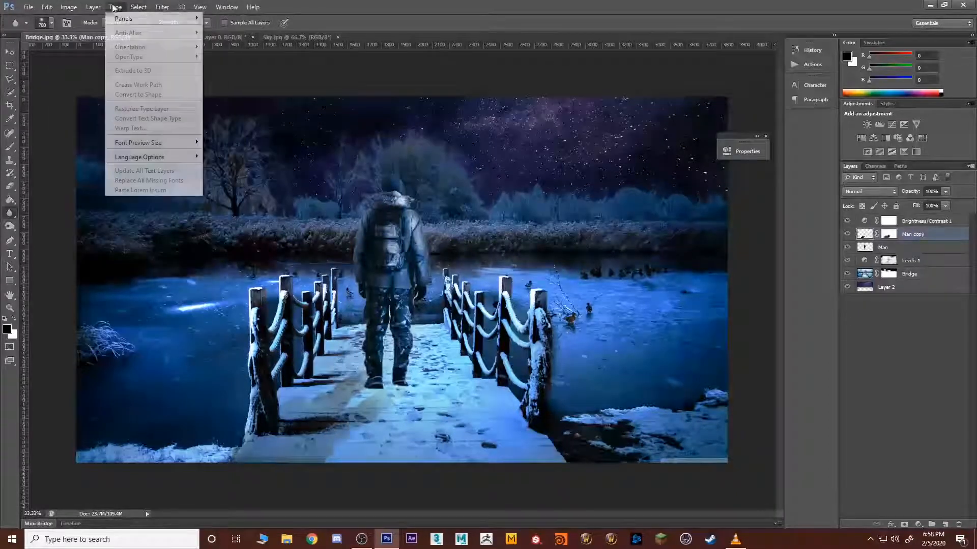
mouse_move(163, 7)
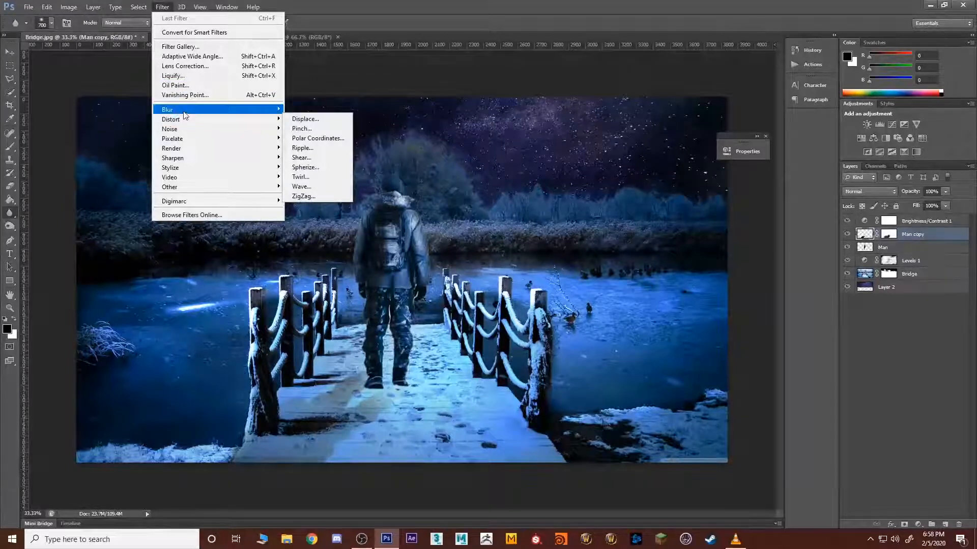
left_click(311, 186)
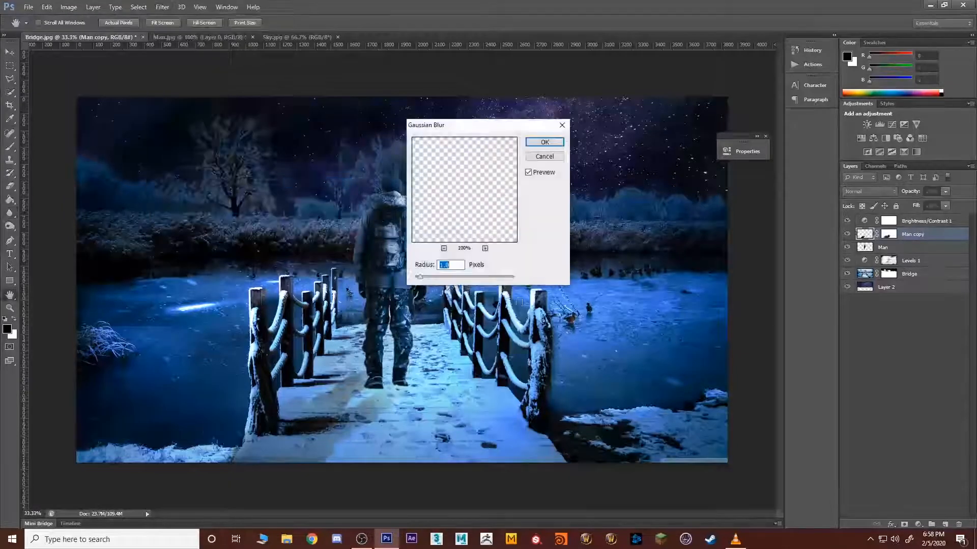
left_click_drag(427, 280, 448, 281)
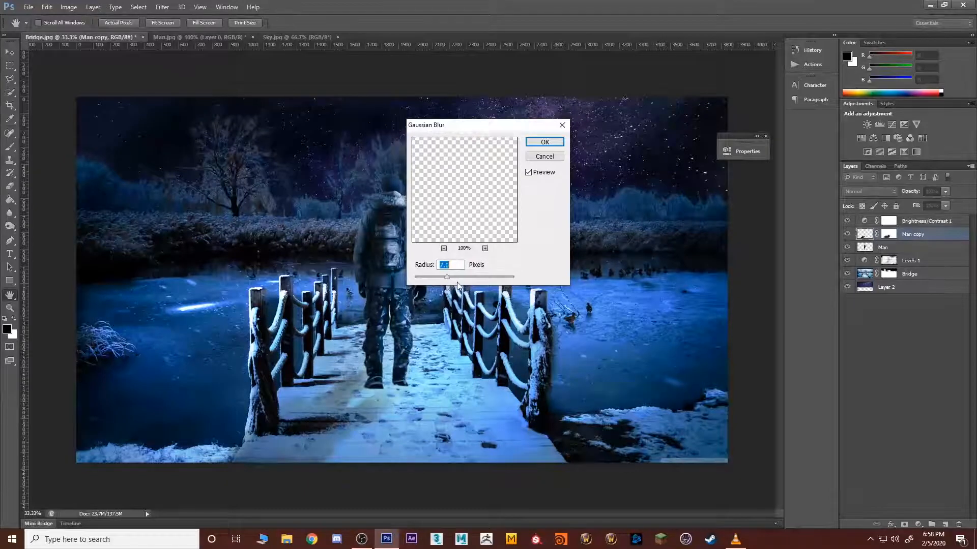
left_click_drag(443, 284, 446, 281)
left_click(545, 142)
Step: Nudge the blurred shadow slightly upward toward the man's feet, and deselect its layer
key("v")
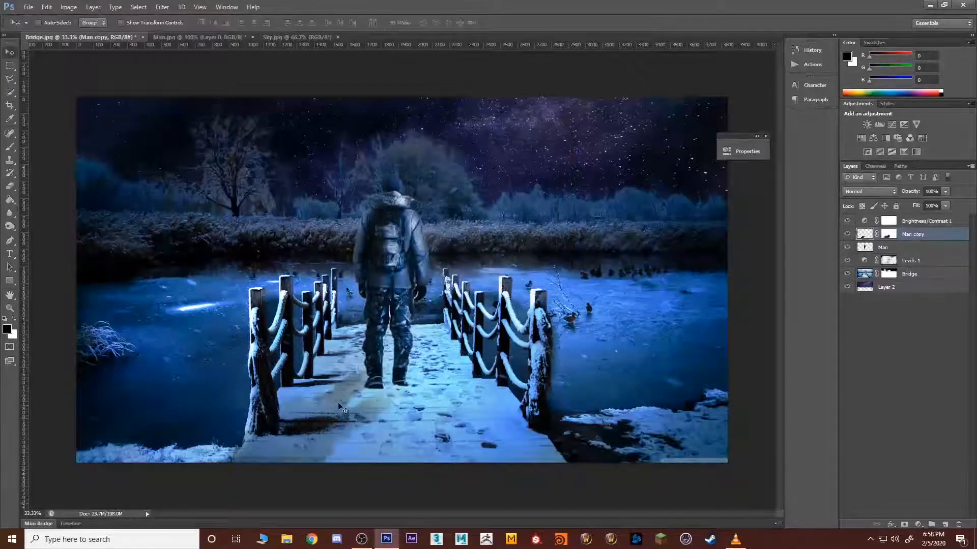
left_click_drag(346, 408, 345, 406)
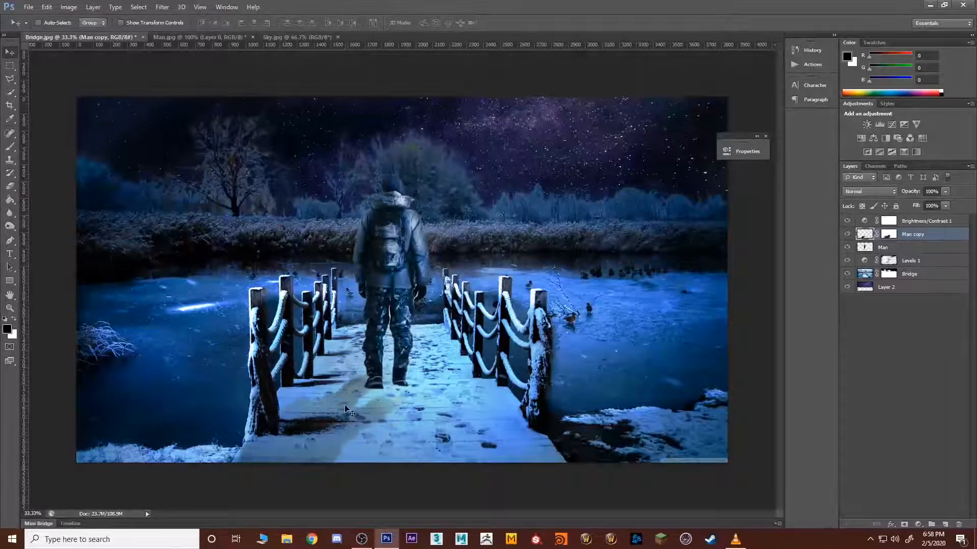
left_click(881, 404)
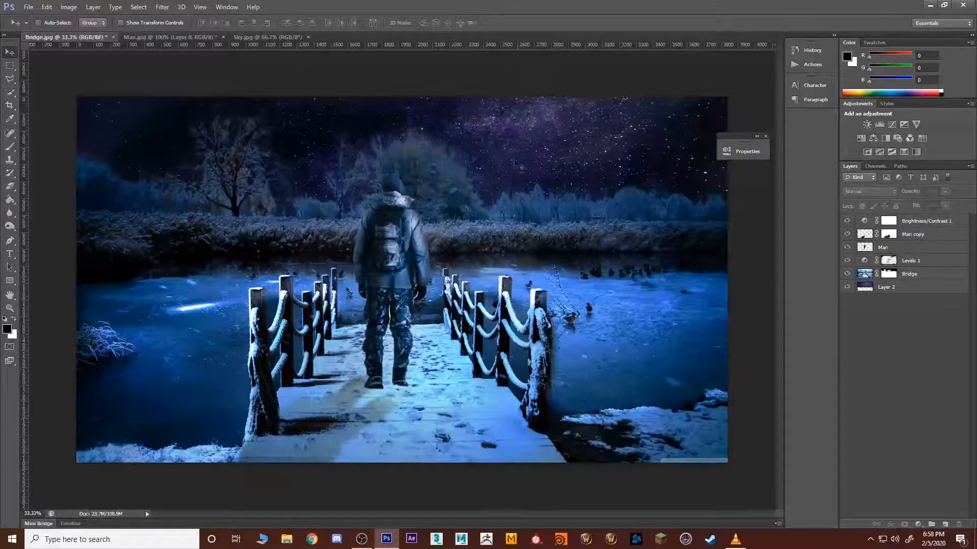
Step: Add a Hue/Saturation adjustment layer above all layers with hue +38, and invert its mask to black
left_click(918, 523)
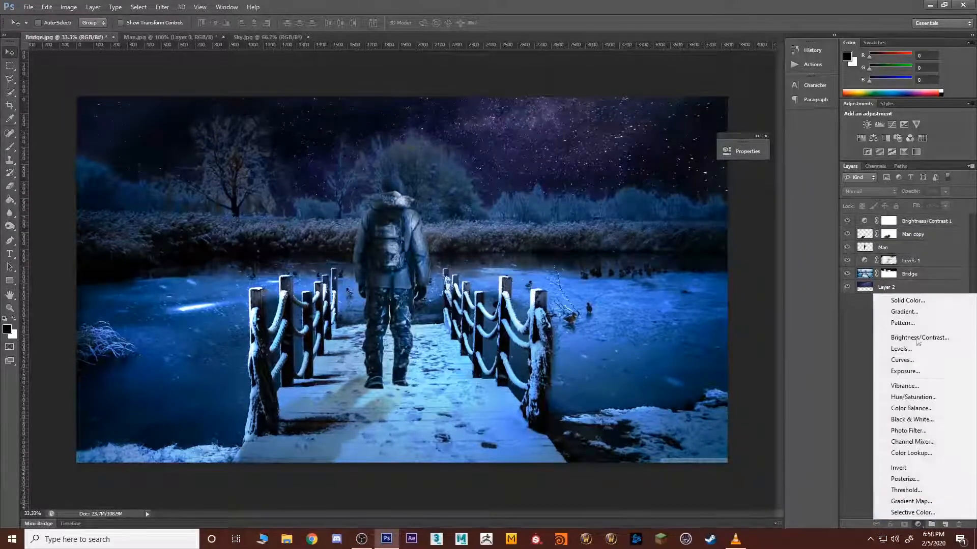
left_click(929, 405)
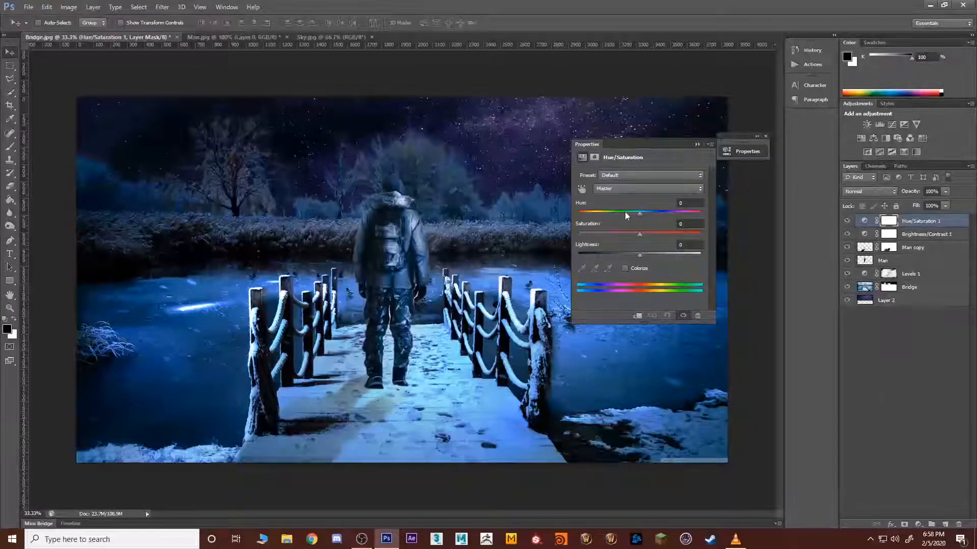
left_click_drag(643, 213, 663, 212)
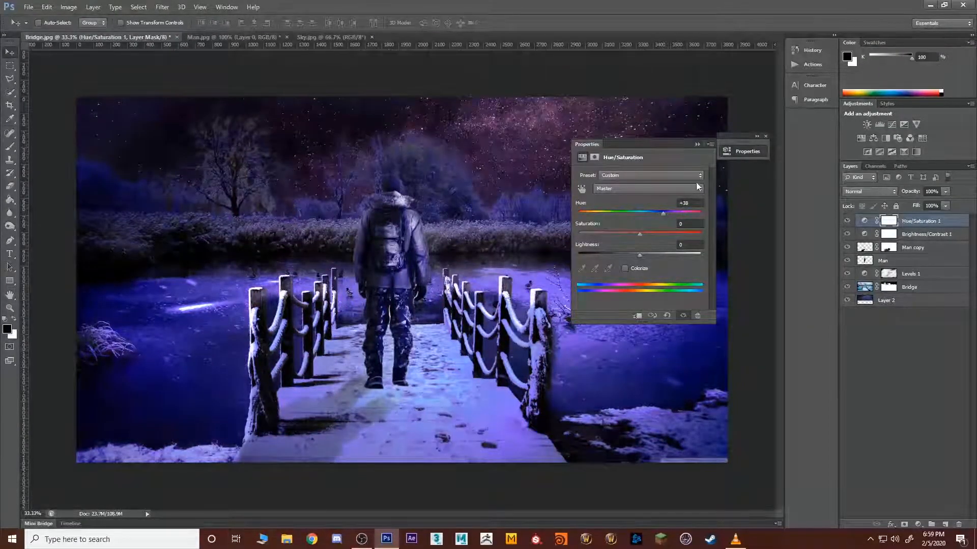
key("ctrl+i")
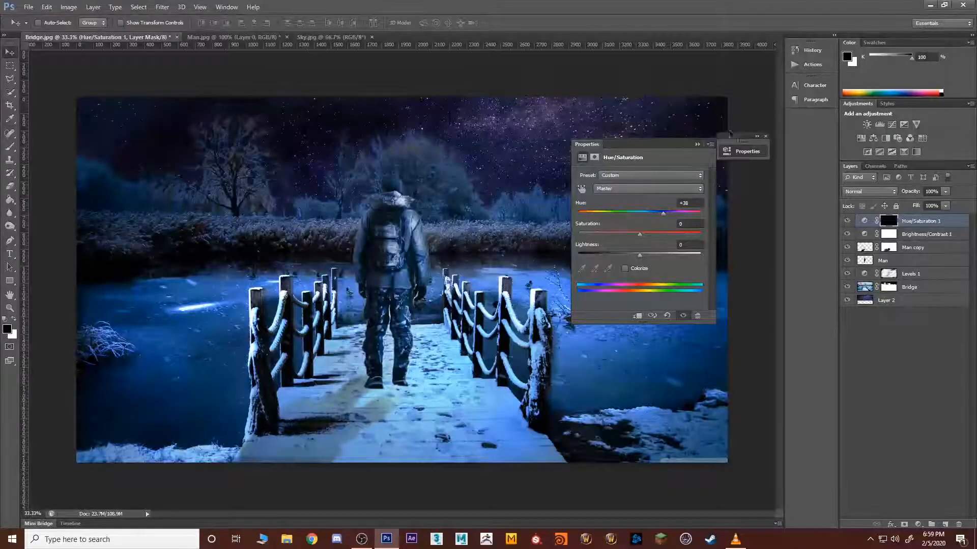
left_click(696, 144)
Step: Switch to a white 700 px brush, and try and undo a 28% opacity stroke over the lake on the Hue/Saturation mask
key("b")
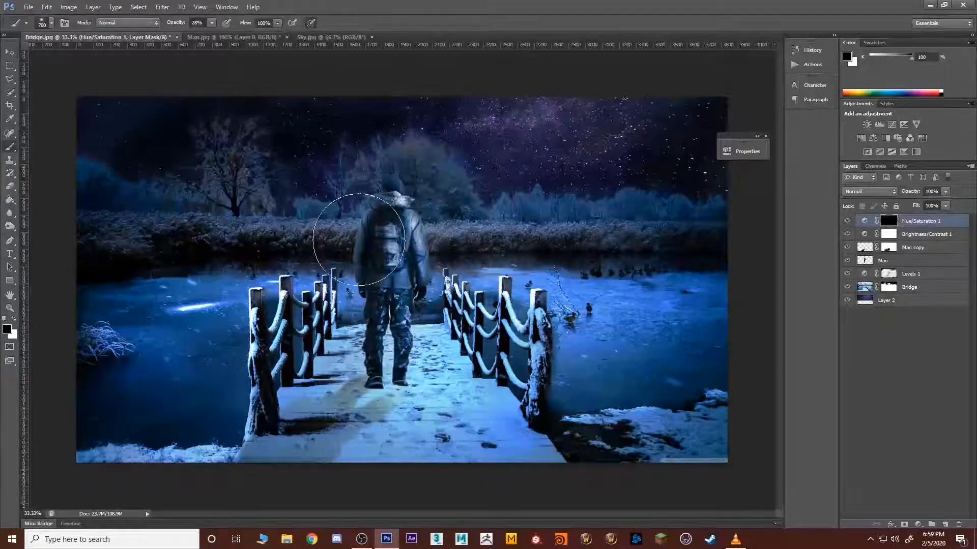
key("x")
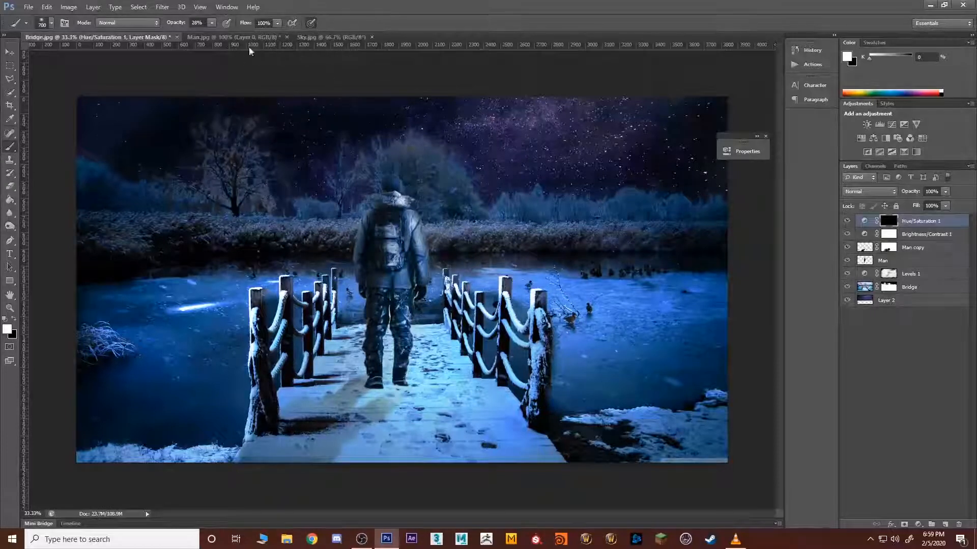
mouse_move(557, 276)
left_mouse_down()
mouse_move(514, 303)
mouse_move(666, 264)
mouse_move(534, 408)
mouse_move(694, 368)
mouse_move(723, 286)
mouse_move(578, 381)
mouse_move(668, 266)
mouse_move(613, 296)
left_mouse_up()
key("ctrl+alt+z")
key("ctrl+alt+z")
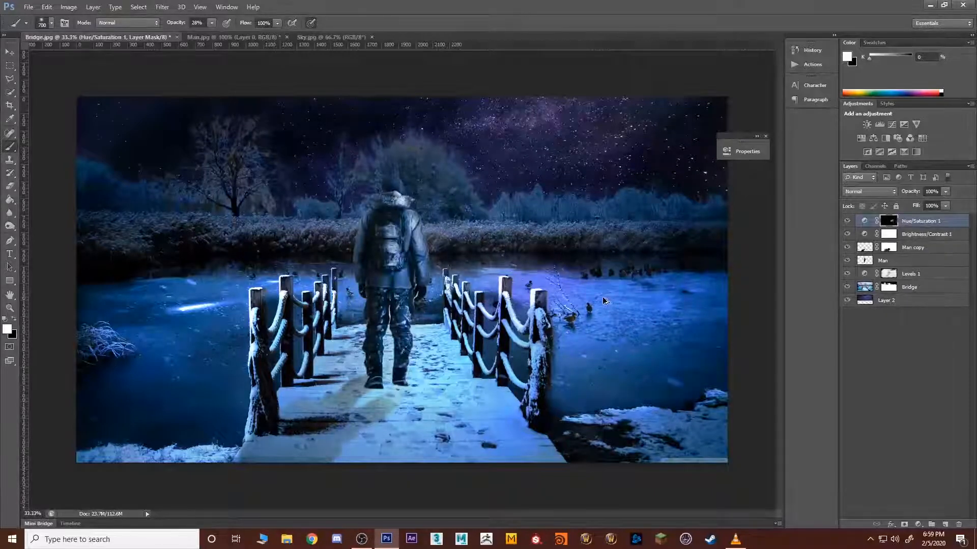
Step: Paint white at 7% brush opacity on the Hue/Saturation mask over the man, sky, trees, lake and snowy shore
left_click_drag(212, 22, 201, 37)
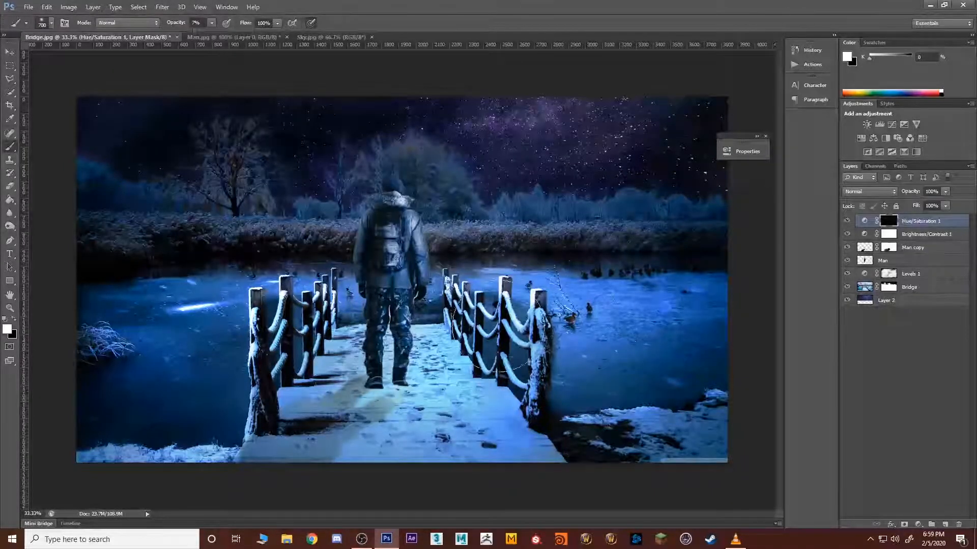
left_click_drag(403, 294, 406, 287)
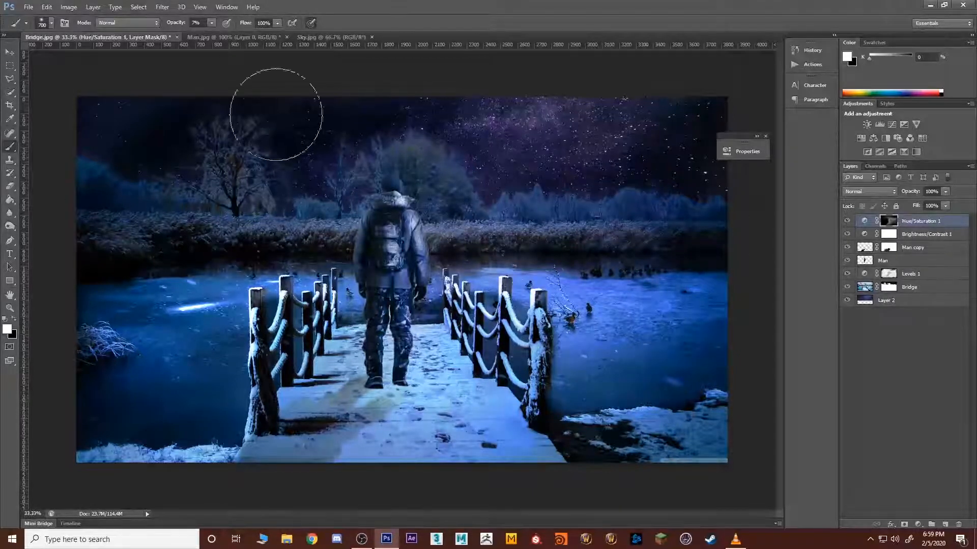
mouse_move(204, 154)
left_mouse_down()
mouse_move(106, 257)
mouse_move(79, 249)
mouse_move(105, 217)
mouse_move(158, 237)
mouse_move(286, 155)
mouse_move(302, 165)
mouse_move(171, 268)
mouse_move(268, 326)
mouse_move(493, 216)
mouse_move(350, 341)
mouse_move(384, 235)
mouse_move(65, 425)
mouse_move(147, 363)
mouse_move(101, 350)
mouse_move(165, 297)
left_mouse_up()
left_click_drag(170, 333, 123, 455)
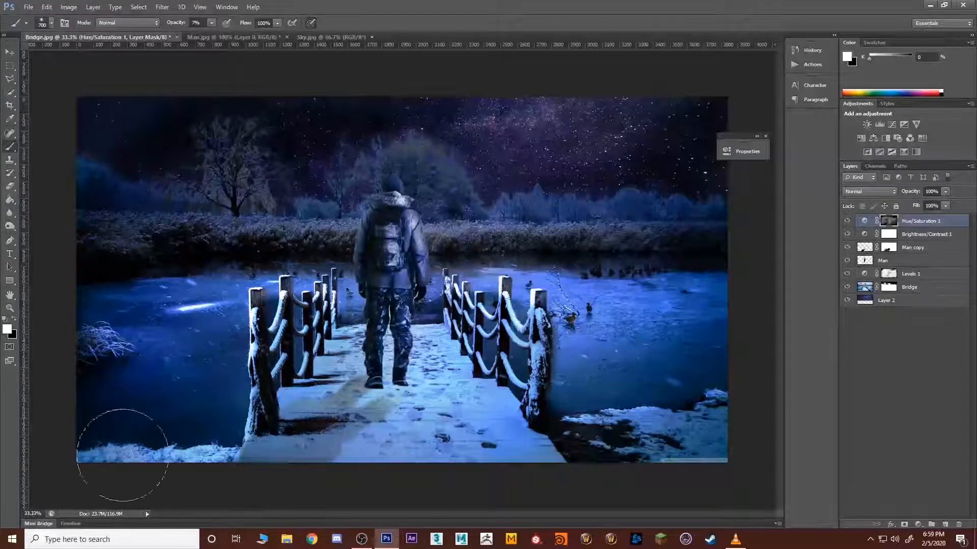
mouse_move(175, 405)
left_mouse_down()
mouse_move(47, 327)
mouse_move(186, 284)
mouse_move(152, 279)
mouse_move(312, 271)
mouse_move(120, 357)
left_mouse_up()
left_click_drag(652, 349, 579, 342)
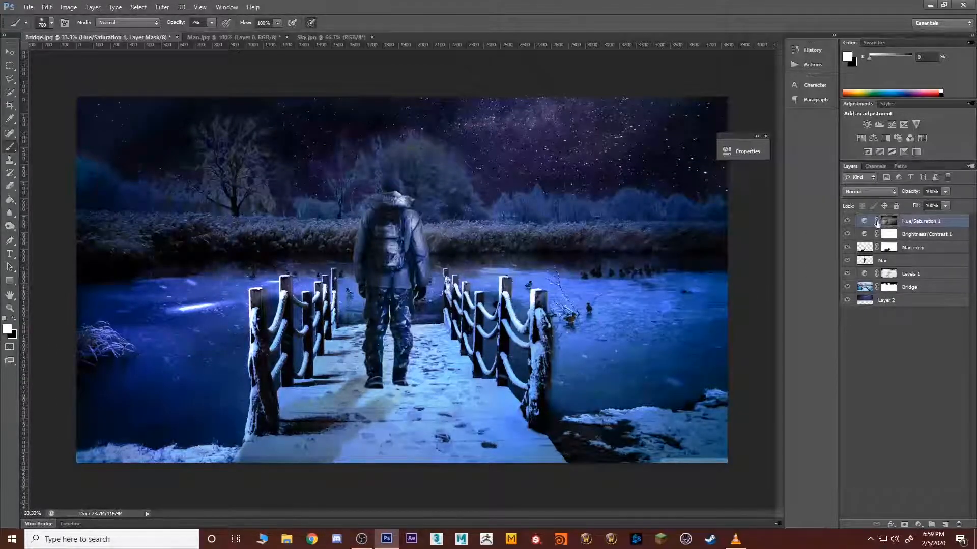
Step: Compare the composite with and without its layers and adjustments by toggling their visibility, and leave all layers visible
left_click_drag(847, 279, 847, 281)
left_click(847, 301)
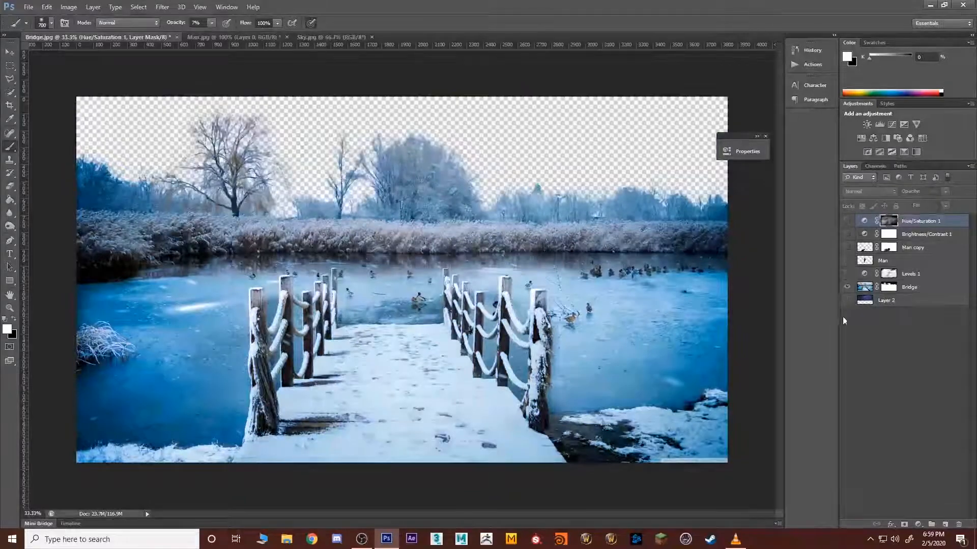
left_click(847, 301)
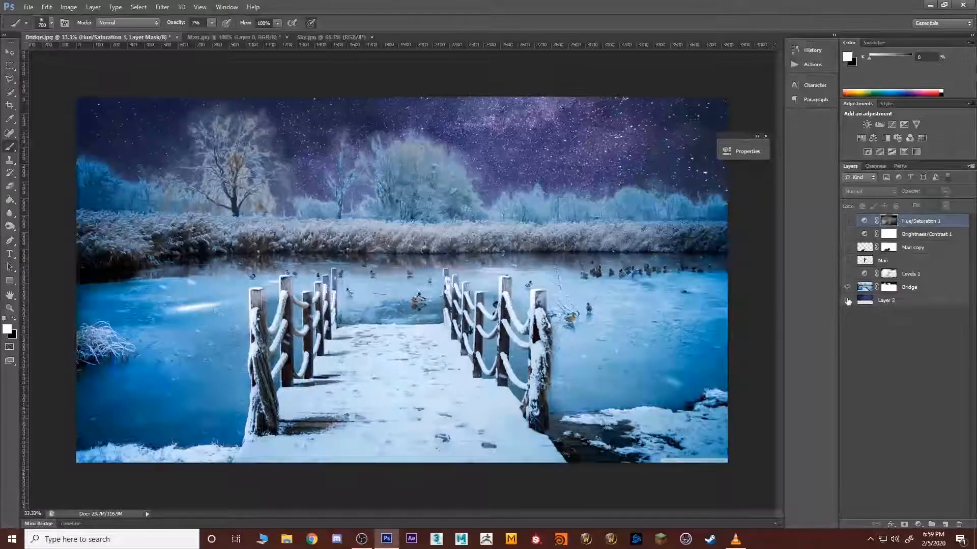
left_click_drag(843, 228, 845, 222)
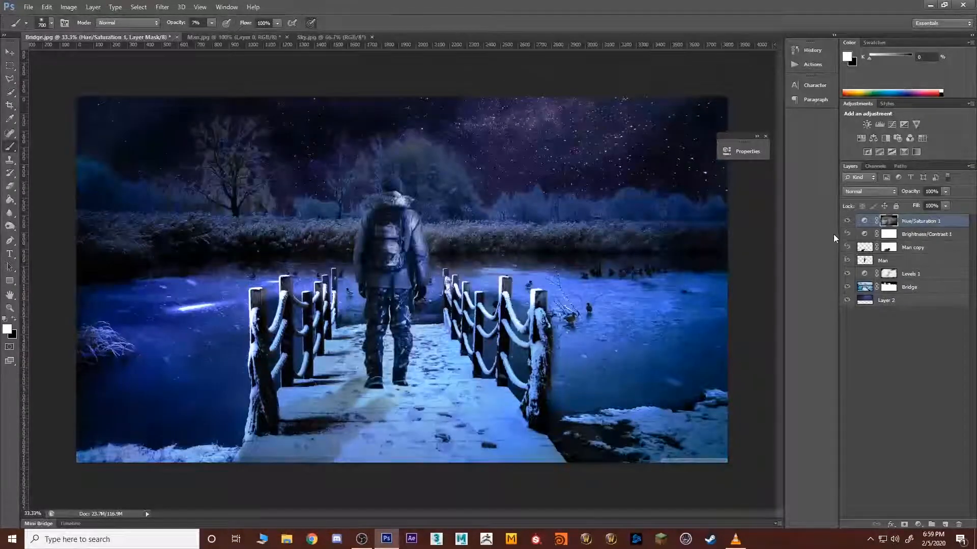
left_click(846, 222)
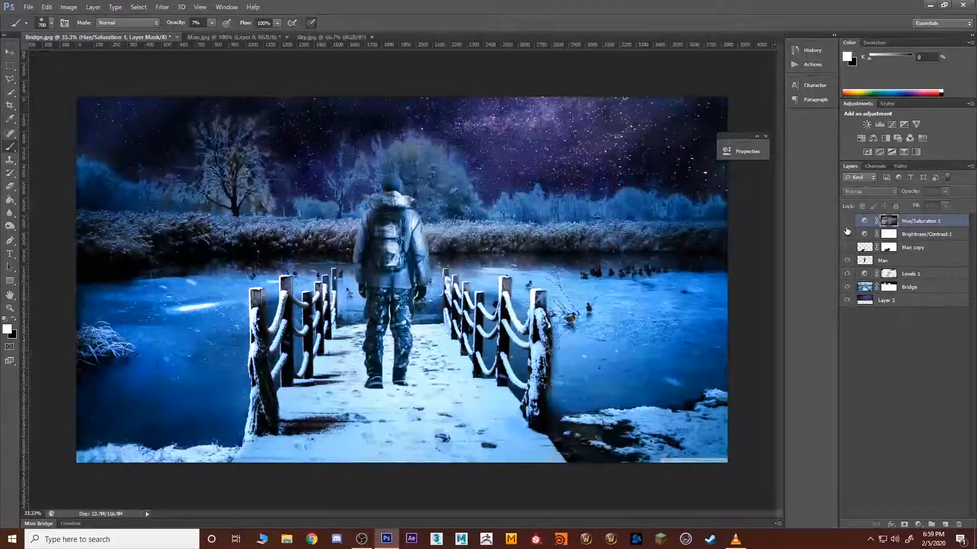
left_click(850, 275)
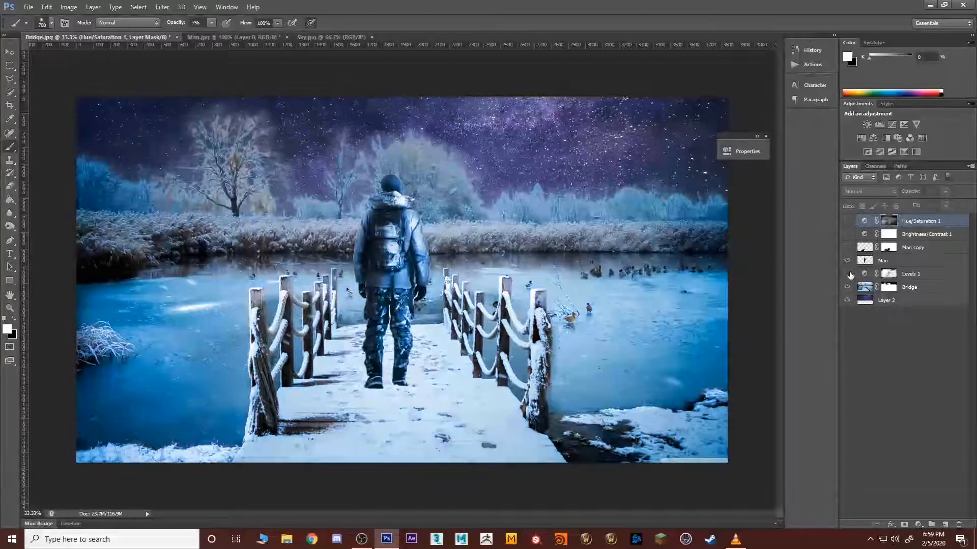
left_click(848, 274)
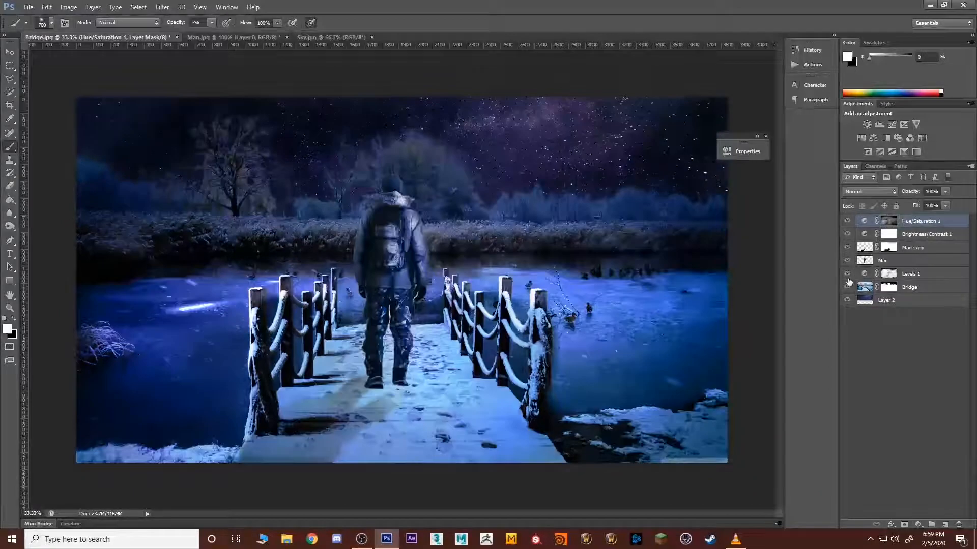
left_click(846, 221)
left_click(901, 343)
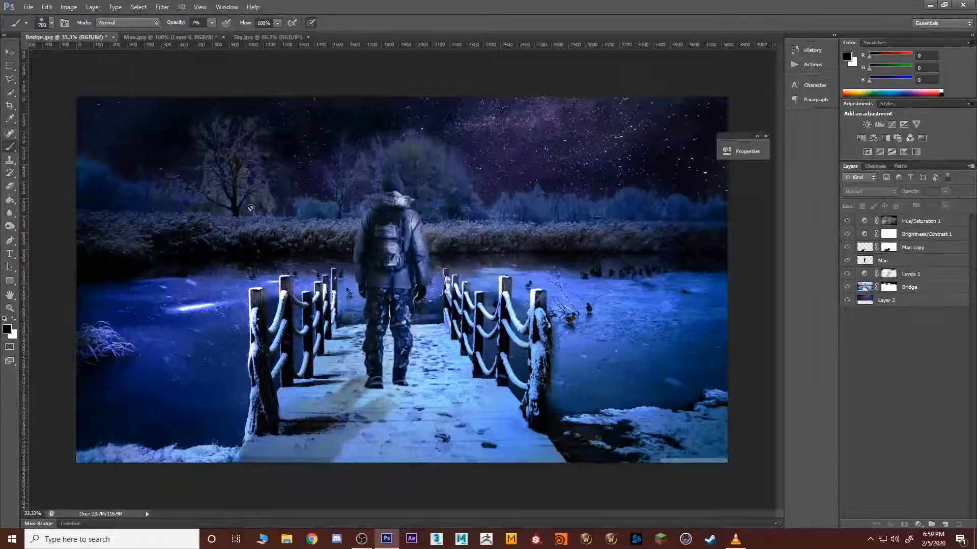
Step: Add an Exposure adjustment layer above all layers with exposure +2.26, and invert its mask to black
left_click(925, 221)
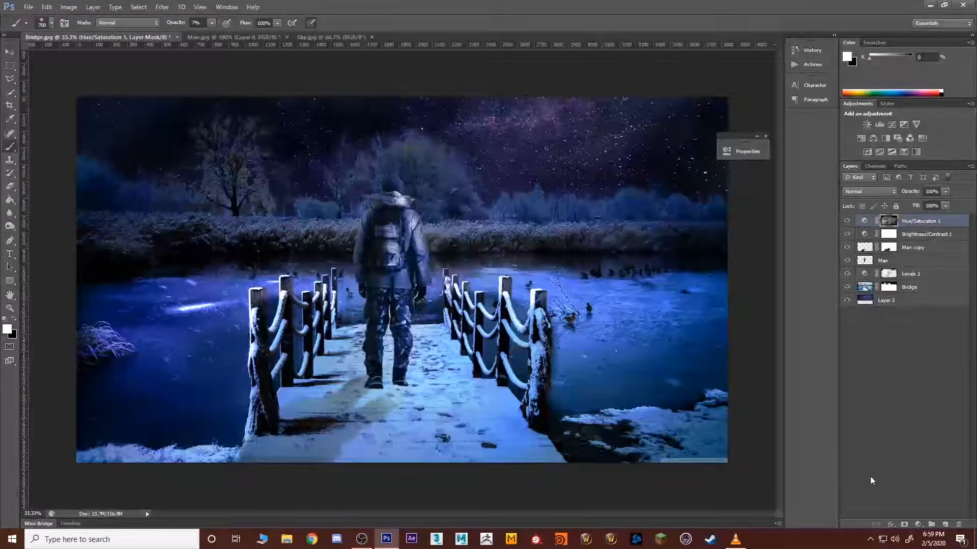
left_click(870, 476)
left_click(918, 525)
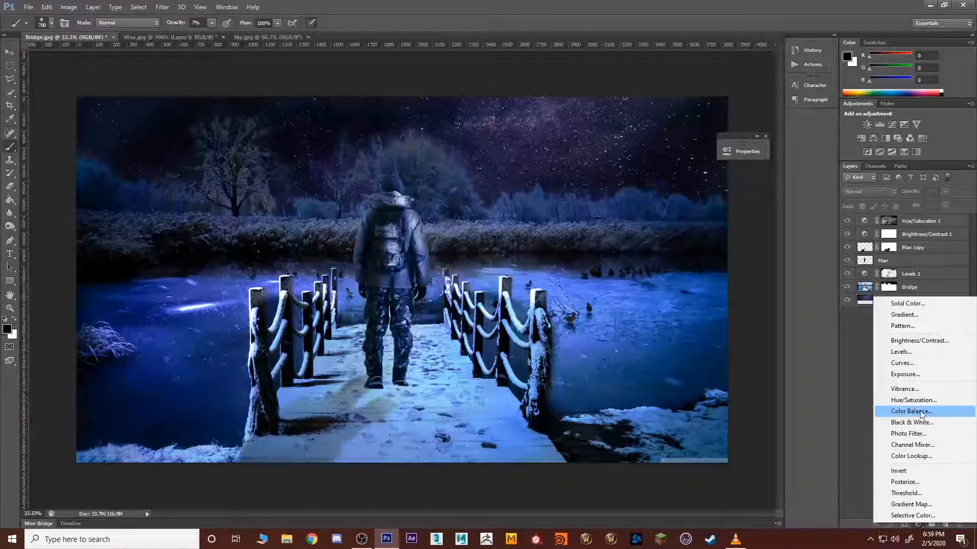
left_click(905, 374)
left_click_drag(648, 200, 657, 199)
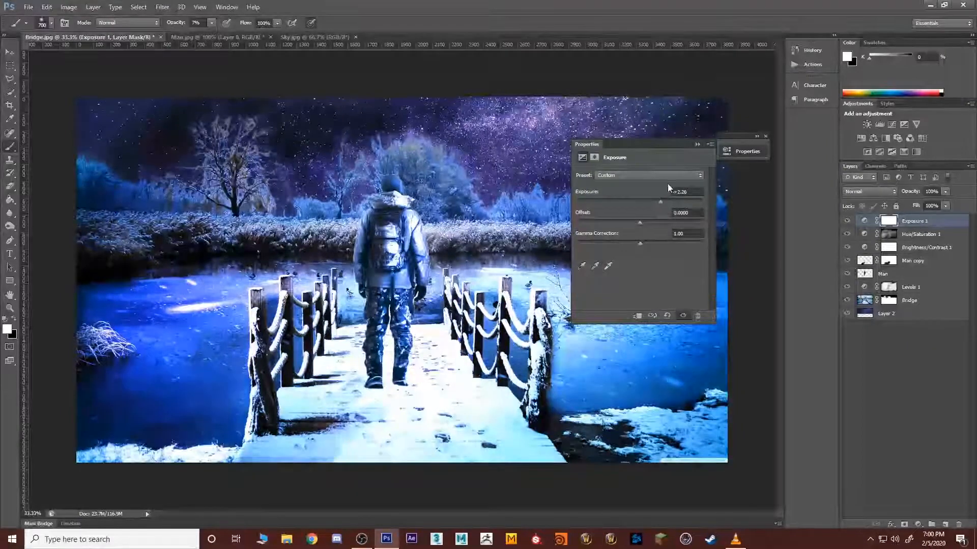
key("ctrl+i")
Step: Paint white at 7% brush opacity on the Exposure mask to brighten the starry sky, trees, man and lake
mouse_move(507, 125)
left_mouse_down()
mouse_move(497, 130)
mouse_move(518, 120)
mouse_move(498, 137)
mouse_move(436, 154)
mouse_move(505, 132)
left_mouse_up()
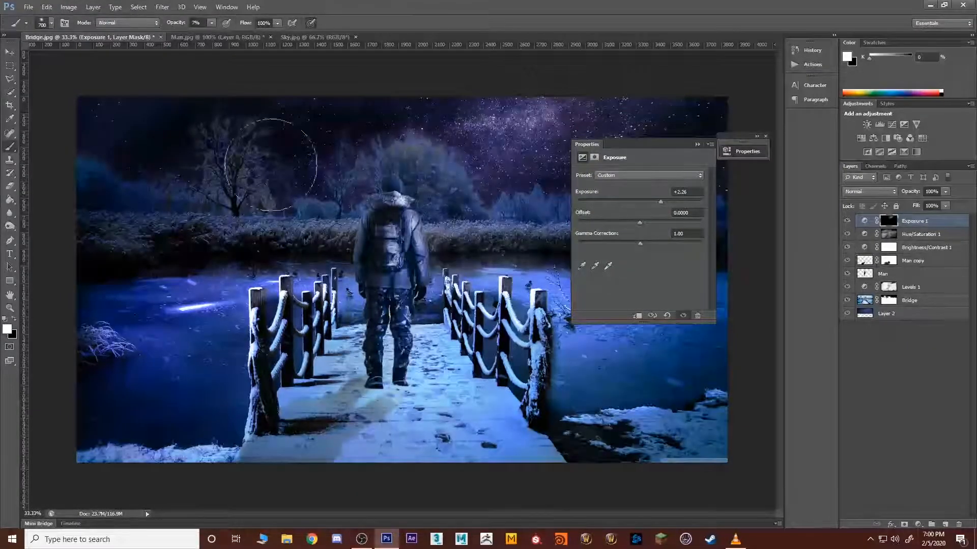
mouse_move(270, 164)
left_mouse_down()
mouse_move(315, 153)
mouse_move(305, 136)
left_mouse_up()
left_click(697, 145)
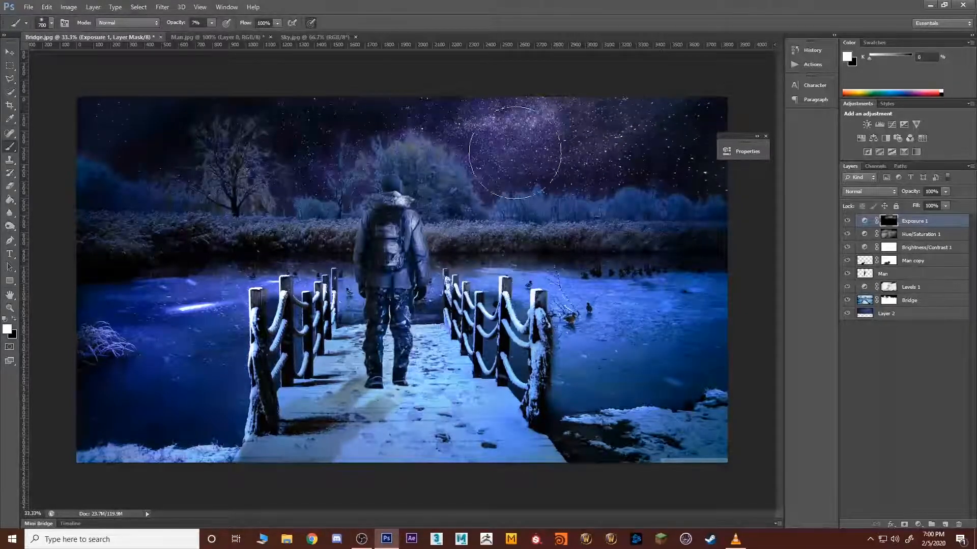
mouse_move(515, 153)
left_mouse_down()
mouse_move(484, 198)
mouse_move(479, 228)
mouse_move(624, 115)
left_mouse_up()
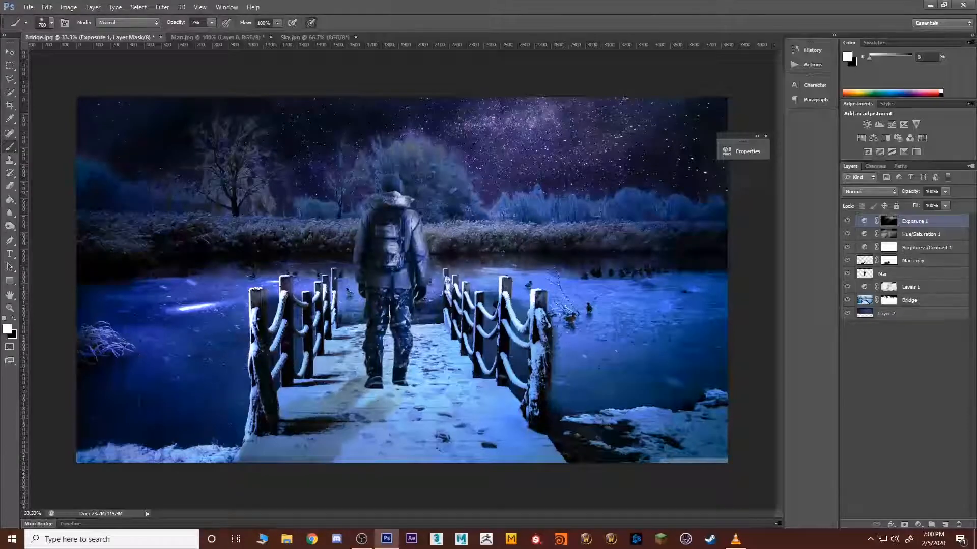
left_click_drag(433, 269, 590, 247)
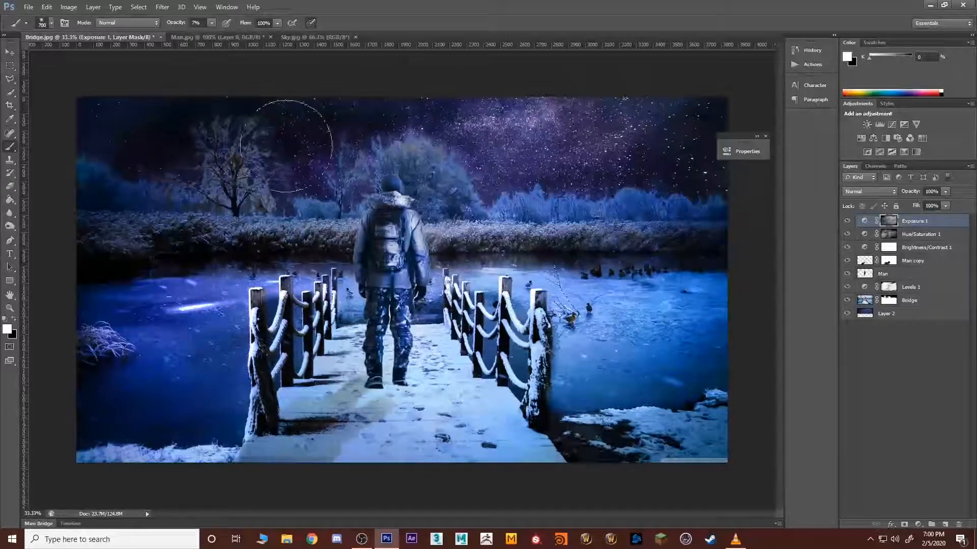
Step: Load the Bridge layer's mask as a selection and open it in Refine Edge around the large bare tree
left_click(866, 302)
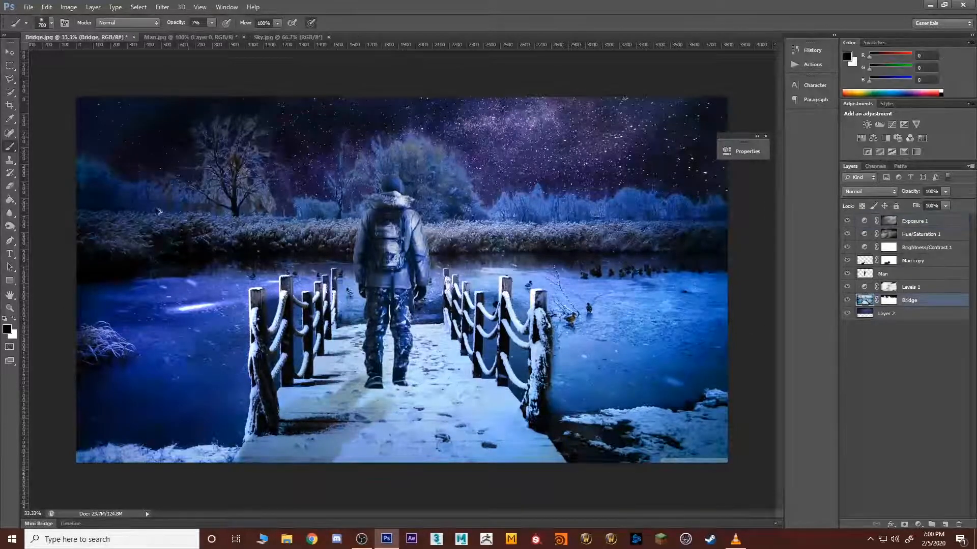
left_click_drag(221, 163, 245, 162)
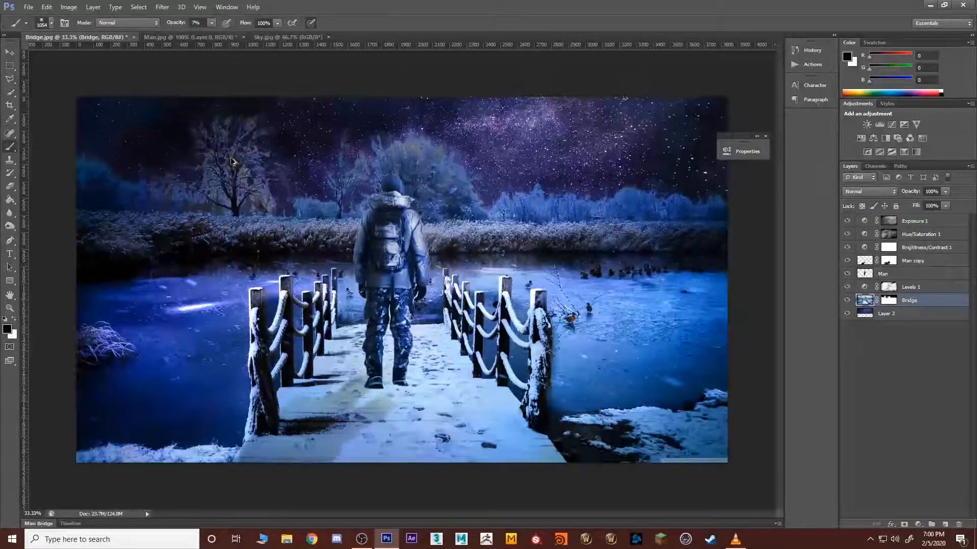
scroll(182, 120, "up", 15)
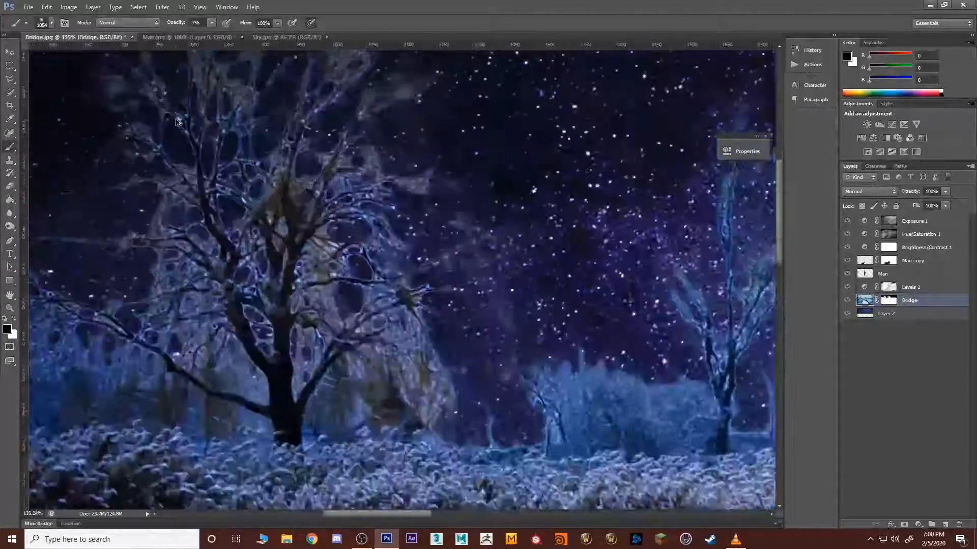
scroll(178, 122, "up", 1)
left_click_drag(235, 186, 304, 283)
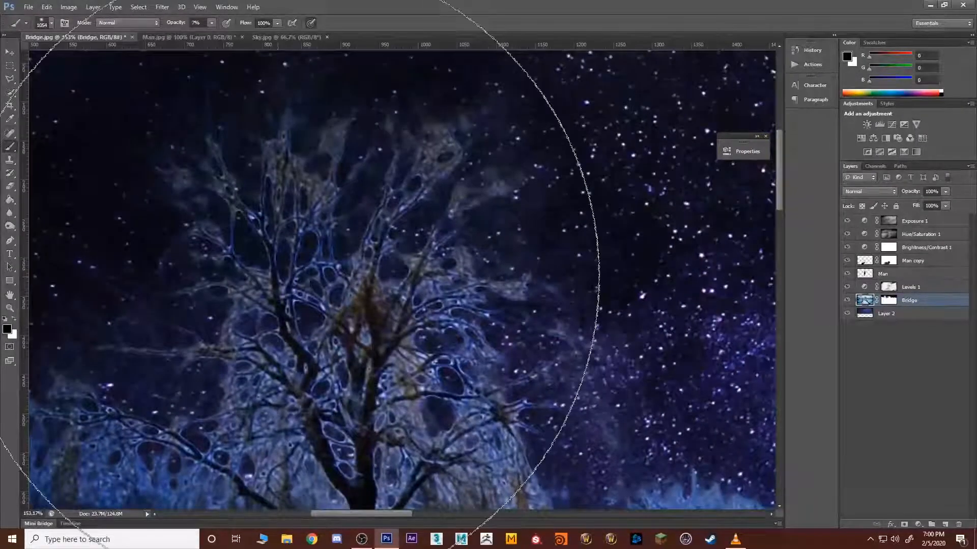
left_click(887, 303, "ctrl")
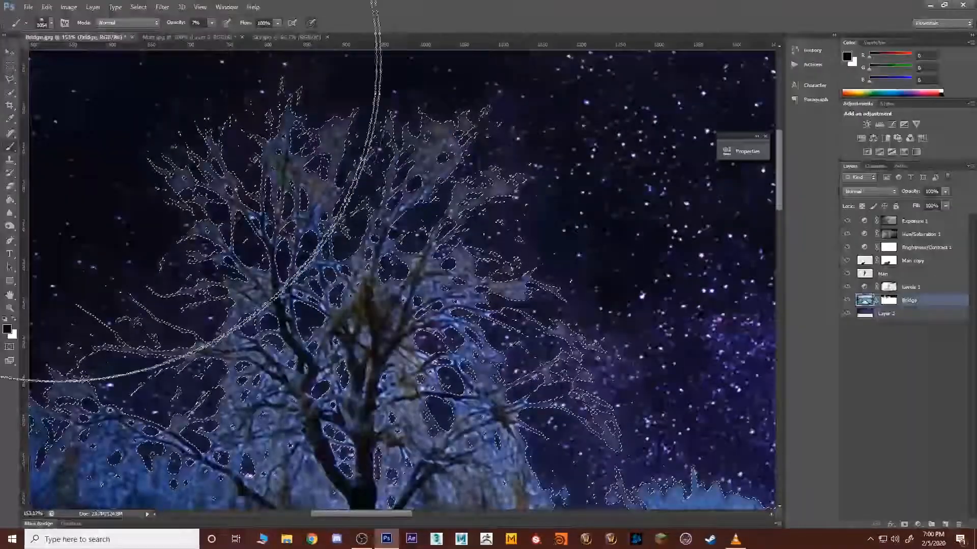
left_click(11, 94)
left_click(236, 22)
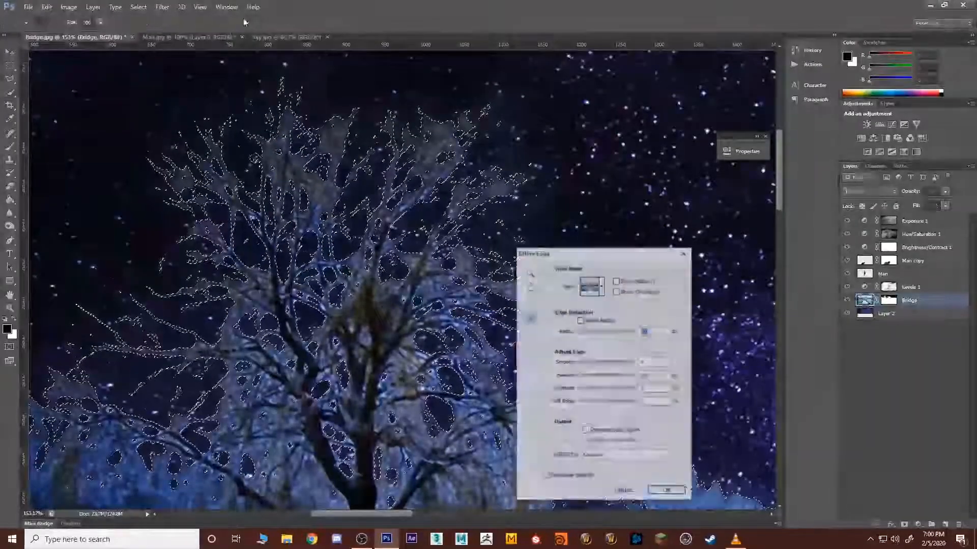
Step: Enable Smart Radius and brush over the large tree's branches with the 700 px Refine Radius tool
left_click(580, 320)
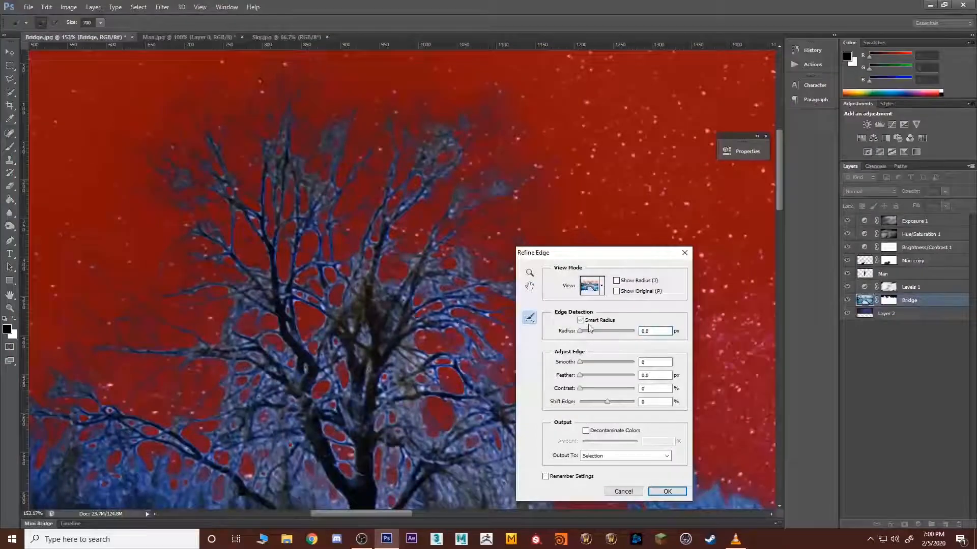
left_click(309, 256)
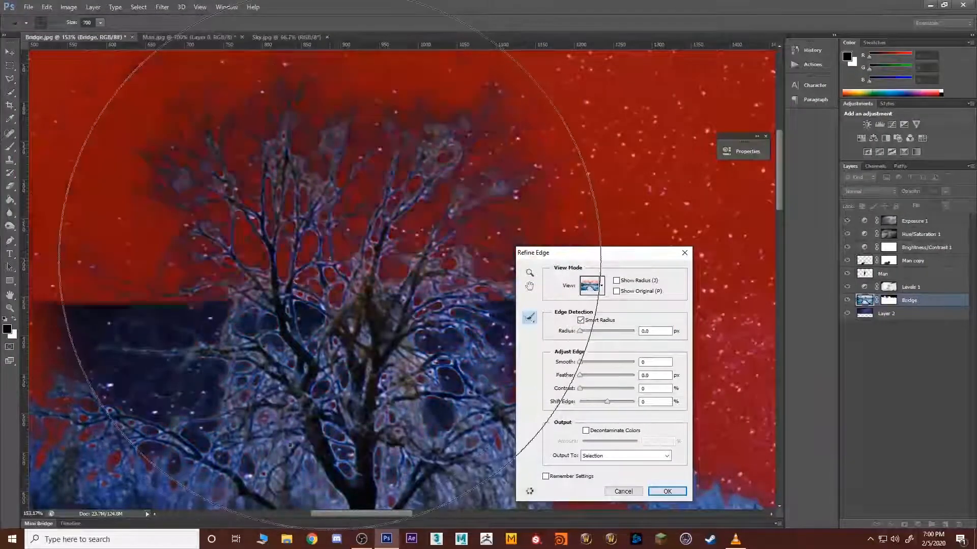
left_click(331, 264)
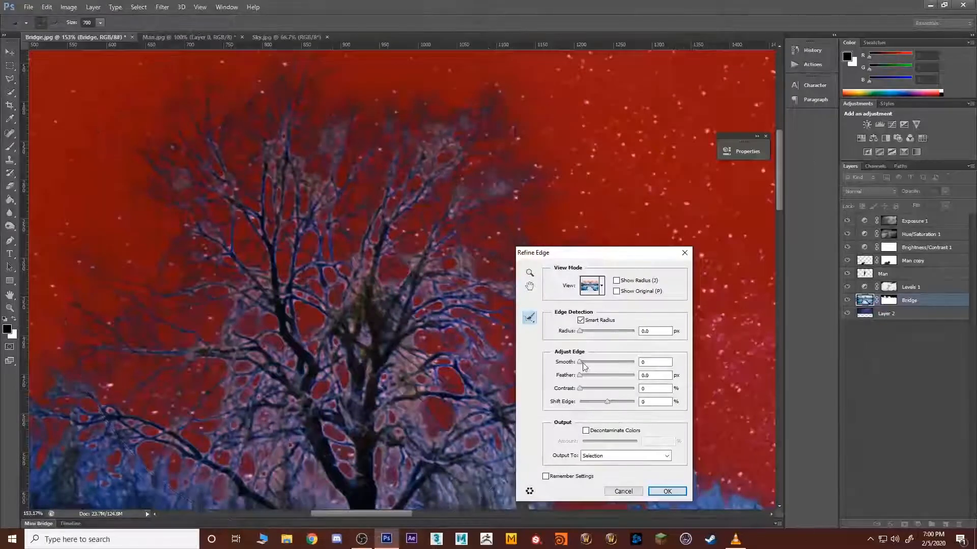
Step: Try smoothing the tree selection with 18% contrast and +3% edge shift, apply the refinement, and discard the selection
left_click_drag(598, 362, 589, 362)
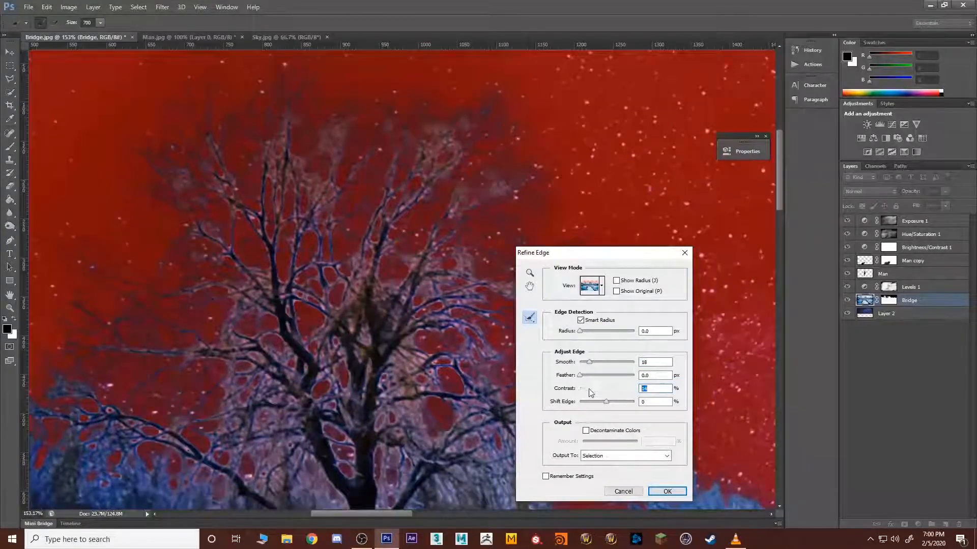
left_click_drag(610, 402, 633, 403)
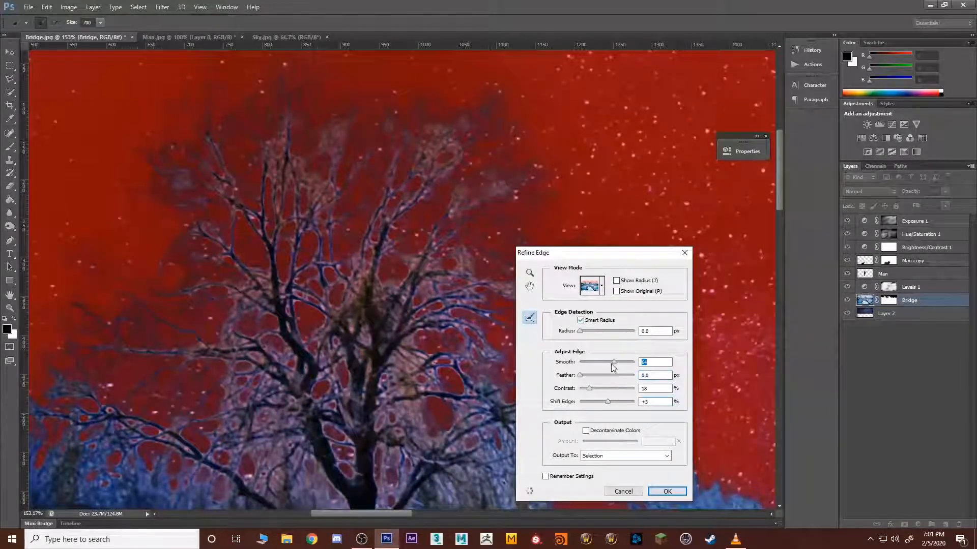
left_click_drag(591, 363, 592, 364)
left_click(666, 492)
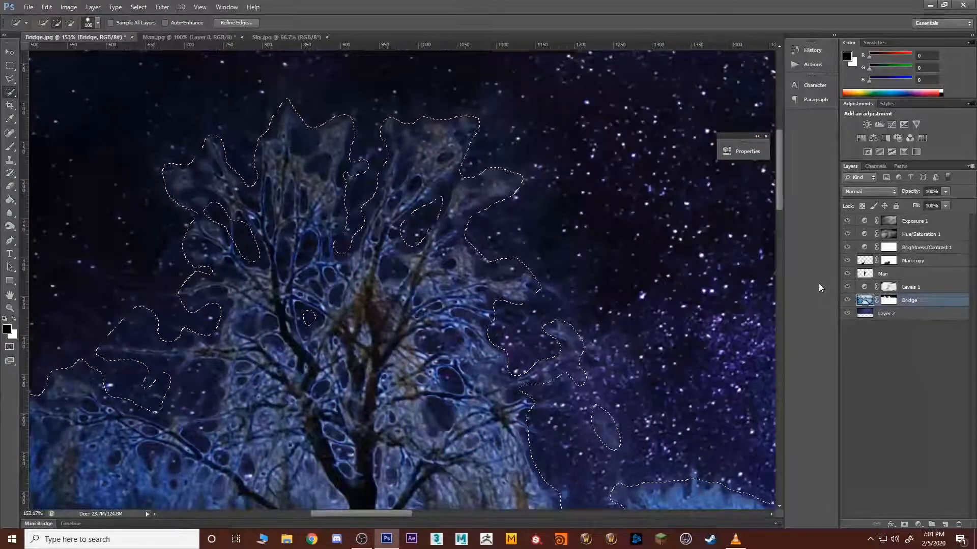
key("ctrl+d")
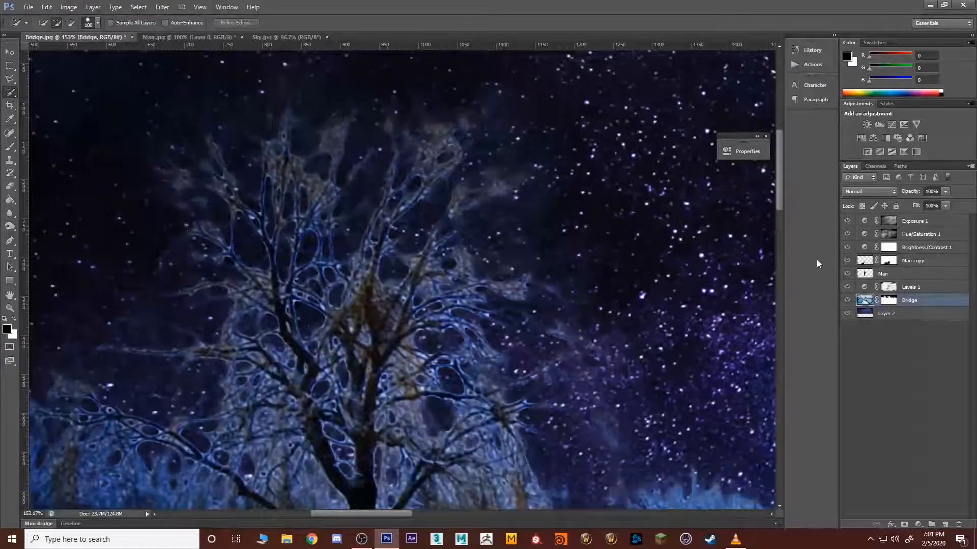
scroll(600, 237, "down", 4)
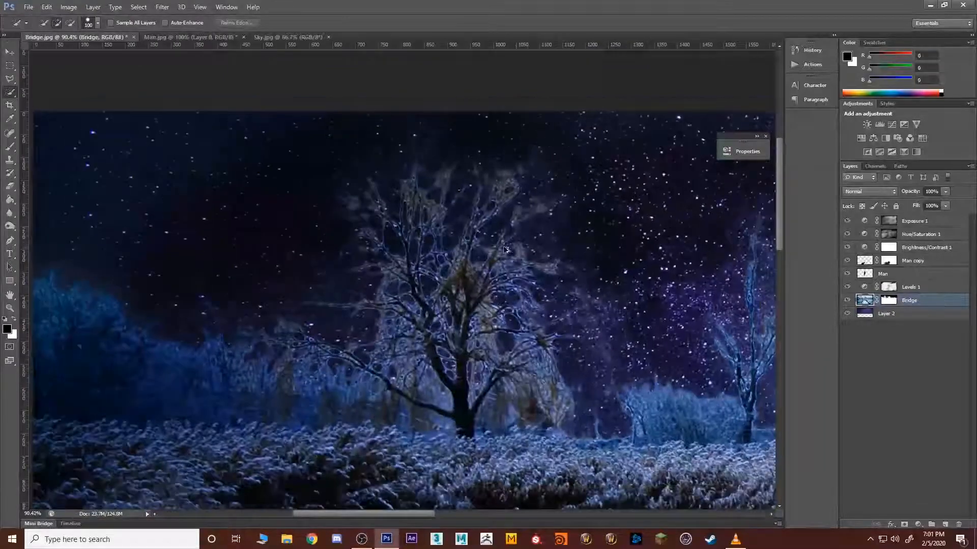
Step: Display the Bridge layer's mask on its own around the large bare tree, with no active selection
scroll(499, 247, "up", 3)
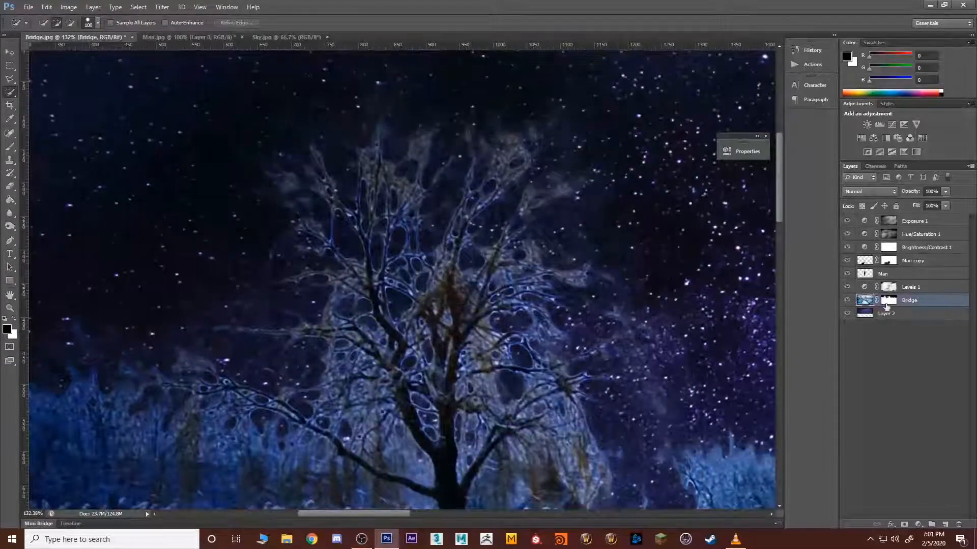
left_click(887, 301)
left_click(890, 302, "alt")
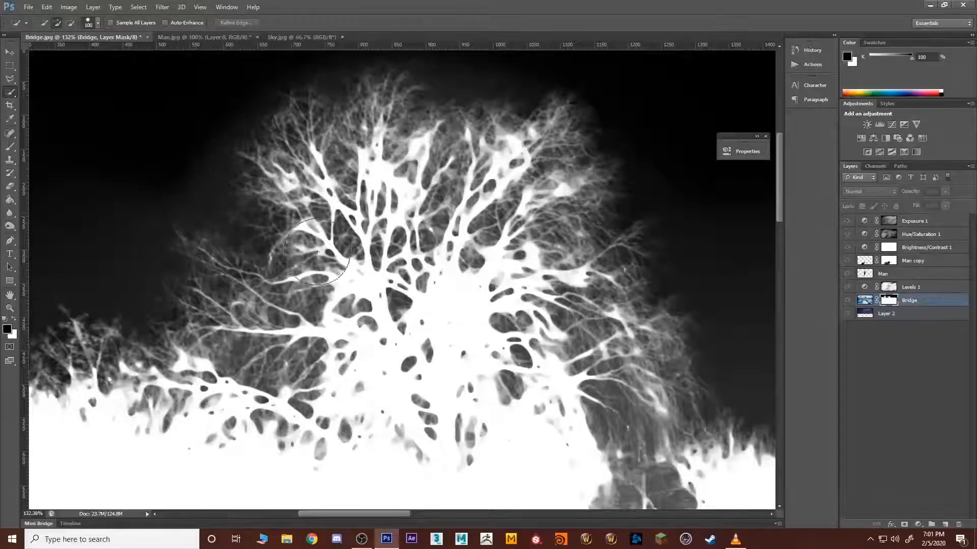
key("ctrl+d")
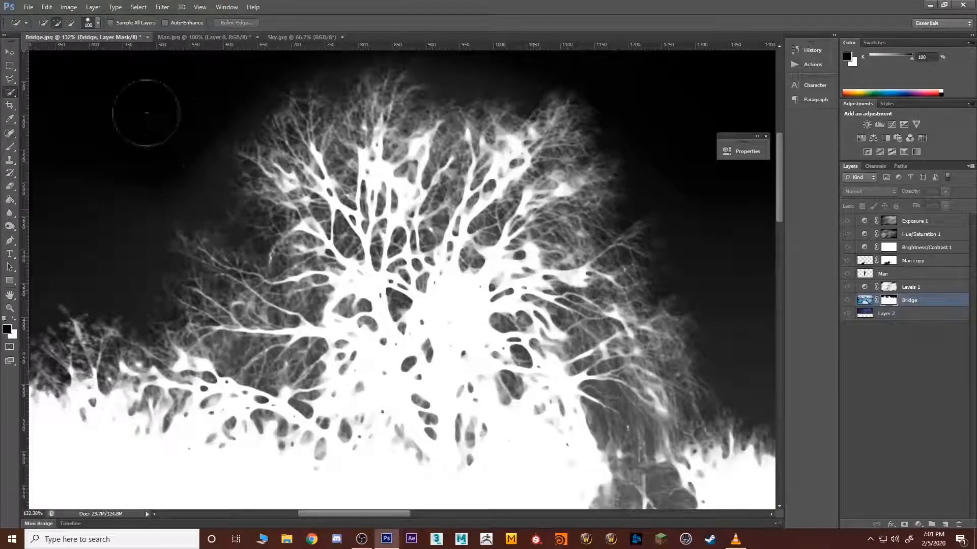
Step: Paint black at 61% opacity with a 90 px brush over the grey sky haze left of the large tree
key("b")
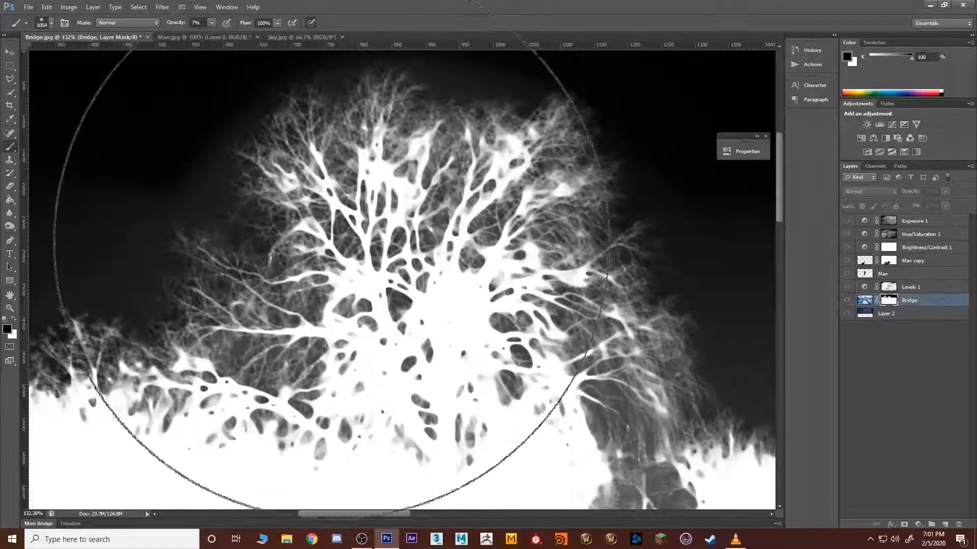
key("bracketleft")
key("bracketleft")
key("bracketleft")
key("bracketleft")
key("bracketleft")
key("bracketleft")
key("bracketleft")
key("bracketleft")
key("bracketleft")
key("bracketleft")
key("bracketleft")
key("bracketleft")
key("bracketleft")
key("bracketleft")
key("bracketleft")
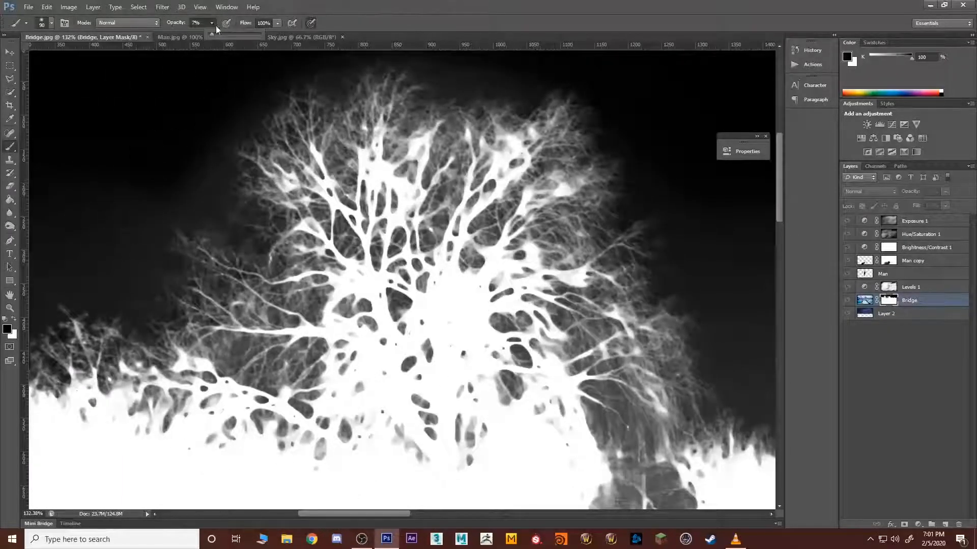
mouse_move(104, 189)
left_mouse_down()
mouse_move(76, 231)
mouse_move(110, 216)
mouse_move(138, 179)
left_mouse_up()
left_click_drag(144, 213, 166, 208)
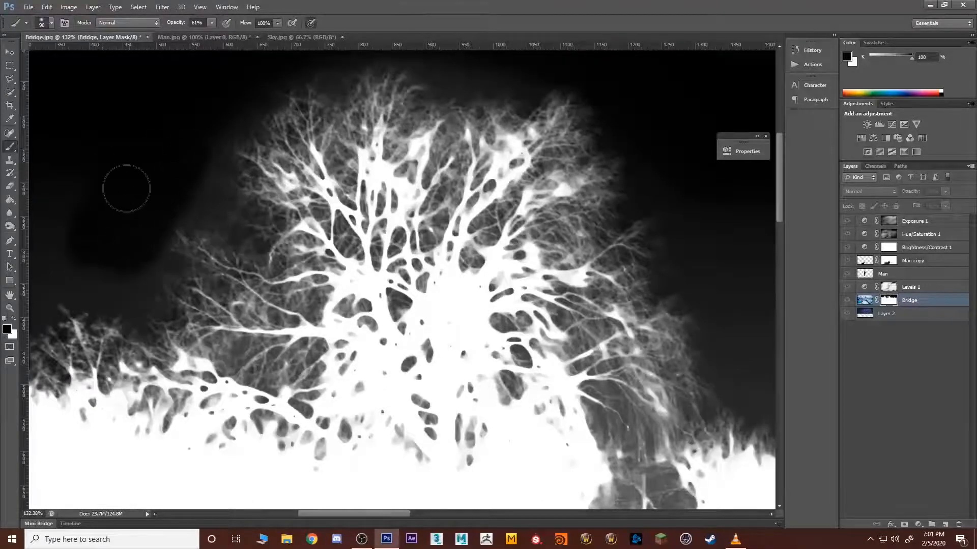
Step: Darken the mask around the large tree's left and upper edges using a 175 px black brush at 16% opacity
key("bracketright")
mouse_move(196, 163)
left_mouse_down()
mouse_move(173, 199)
mouse_move(168, 291)
mouse_move(237, 252)
mouse_move(267, 138)
mouse_move(195, 151)
left_mouse_up()
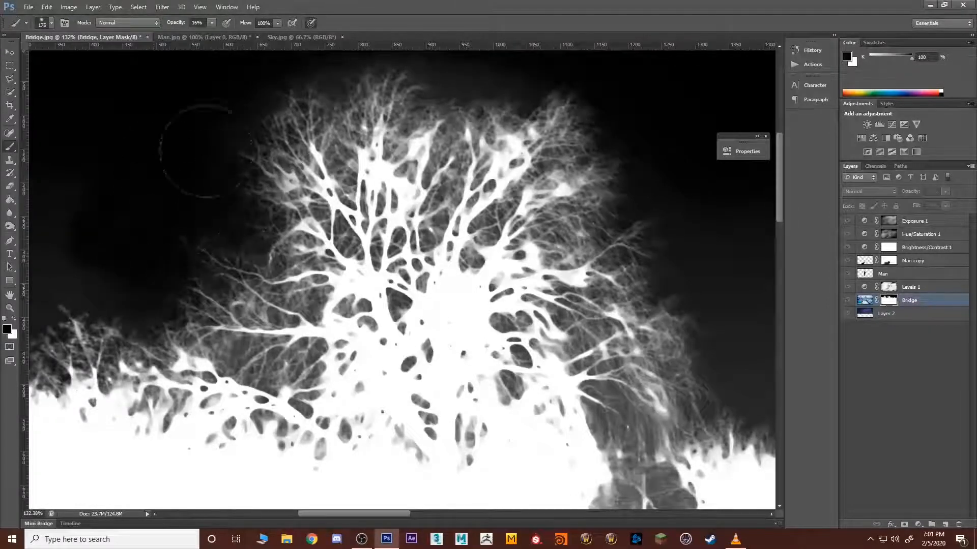
left_click_drag(81, 285, 96, 283)
mouse_move(287, 186)
left_mouse_down()
mouse_move(356, 145)
mouse_move(394, 152)
mouse_move(470, 140)
mouse_move(321, 97)
mouse_move(529, 127)
mouse_move(665, 207)
mouse_move(399, 104)
mouse_move(174, 261)
mouse_move(255, 305)
mouse_move(229, 280)
mouse_move(210, 277)
mouse_move(142, 305)
mouse_move(345, 89)
left_mouse_up()
Step: Paint black at 16% opacity over the sky above the left treeline and along the large tree's outer left branches
left_click_drag(218, 204, 585, 207)
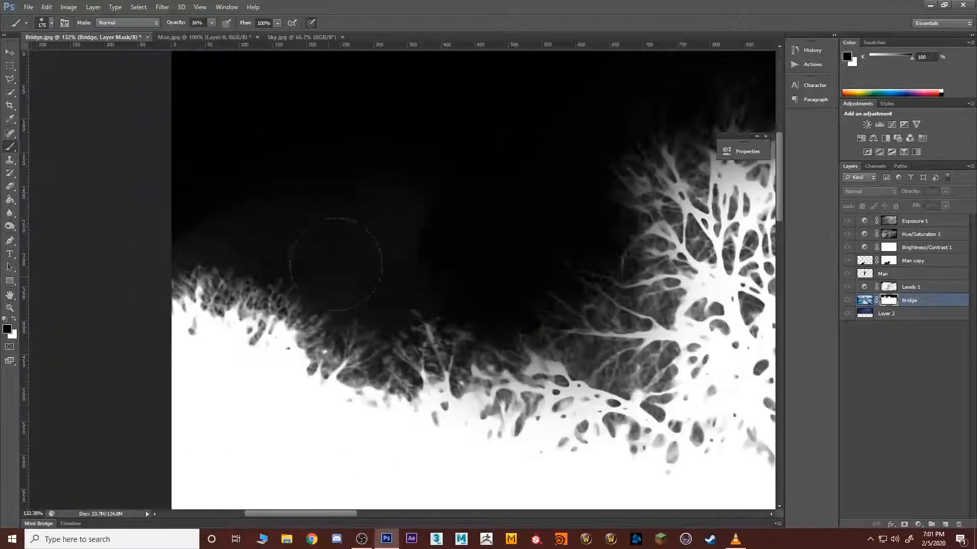
mouse_move(331, 244)
left_mouse_down()
mouse_move(284, 250)
mouse_move(460, 199)
mouse_move(148, 247)
left_mouse_up()
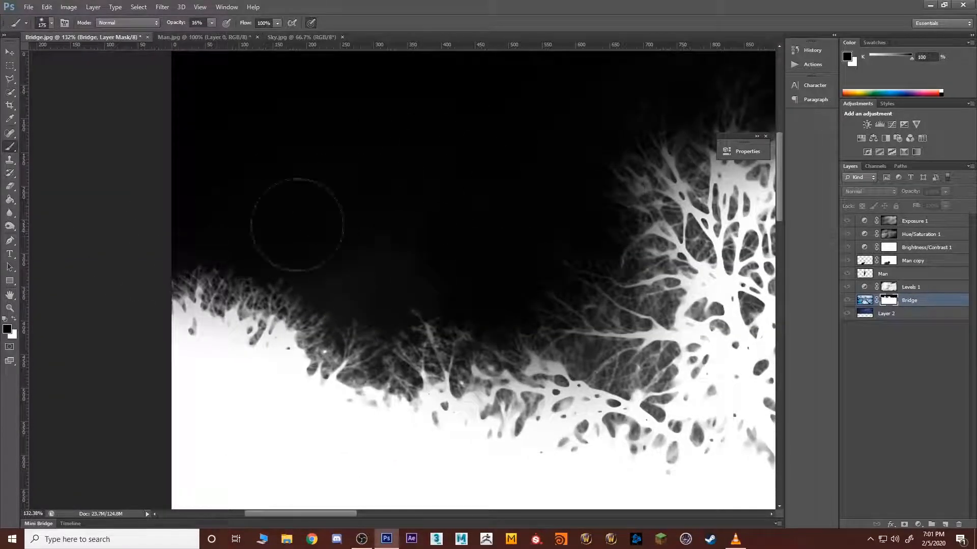
mouse_move(297, 225)
left_mouse_down()
mouse_move(436, 246)
mouse_move(360, 272)
mouse_move(435, 283)
mouse_move(431, 226)
left_mouse_up()
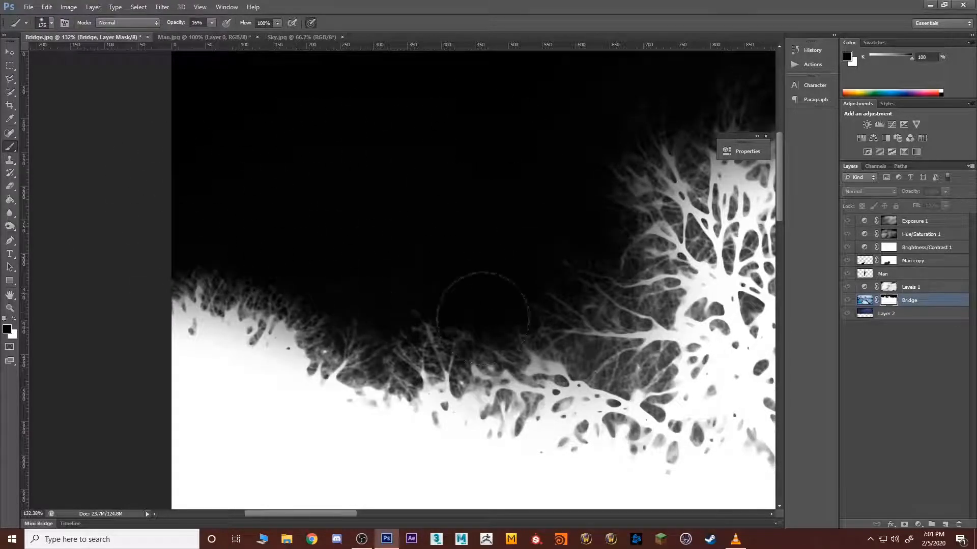
mouse_move(483, 319)
left_mouse_down()
mouse_move(556, 330)
mouse_move(609, 304)
mouse_move(427, 324)
mouse_move(228, 287)
mouse_move(299, 304)
left_mouse_up()
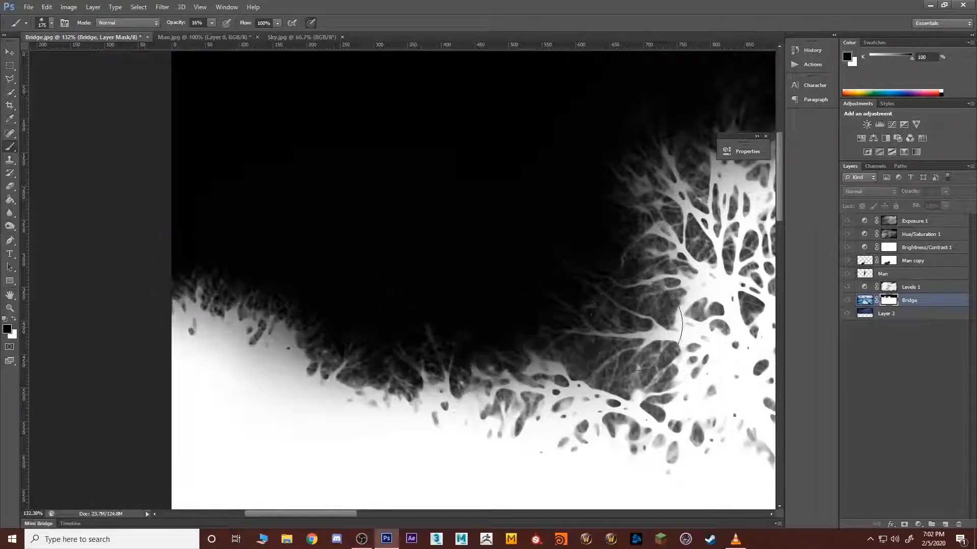
left_click_drag(636, 325, 656, 198)
Step: Raise the brush opacity to 56% and black out the remaining haze left of the large tree and above the left treeline
key("space")
mouse_move(551, 197)
left_mouse_down()
mouse_move(331, 297)
mouse_move(316, 292)
left_mouse_up()
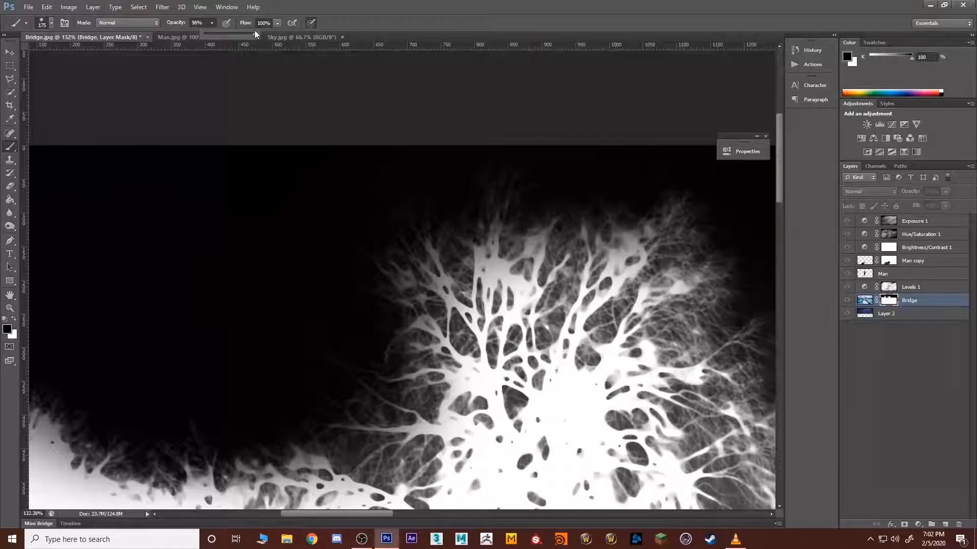
left_click(232, 128)
key("space")
left_click_drag(74, 205, 204, 161)
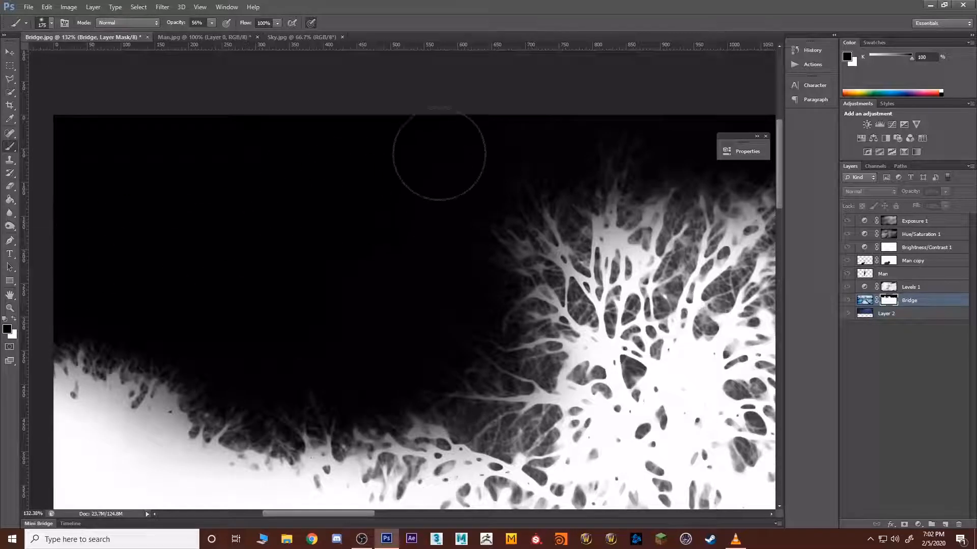
left_click_drag(494, 195, 386, 259)
left_click_drag(519, 191, 380, 307)
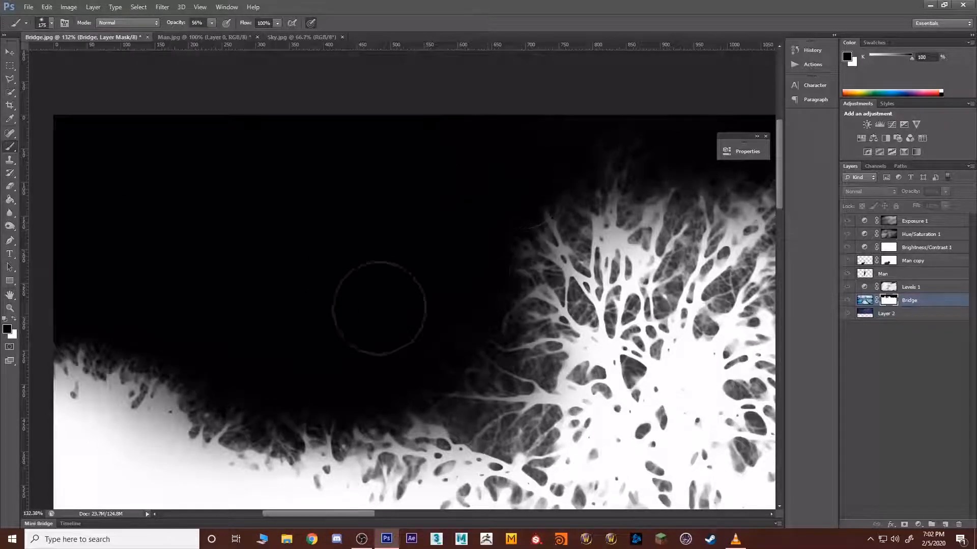
mouse_move(408, 349)
left_mouse_down()
mouse_move(292, 343)
mouse_move(94, 303)
left_mouse_up()
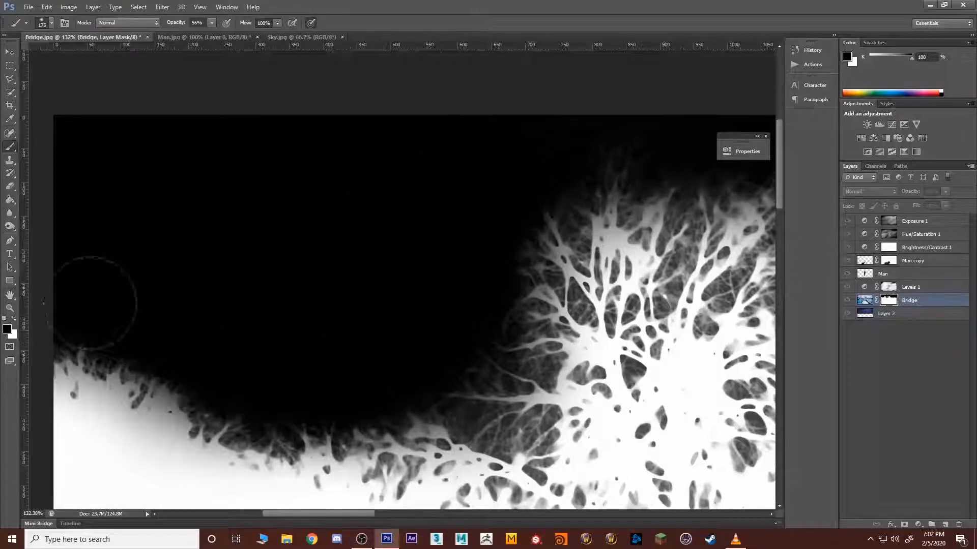
Step: Paint black over the mask's grey sky between the large tree and the thin tree, and above the rounded tree group
left_click_drag(524, 197, 70, 176)
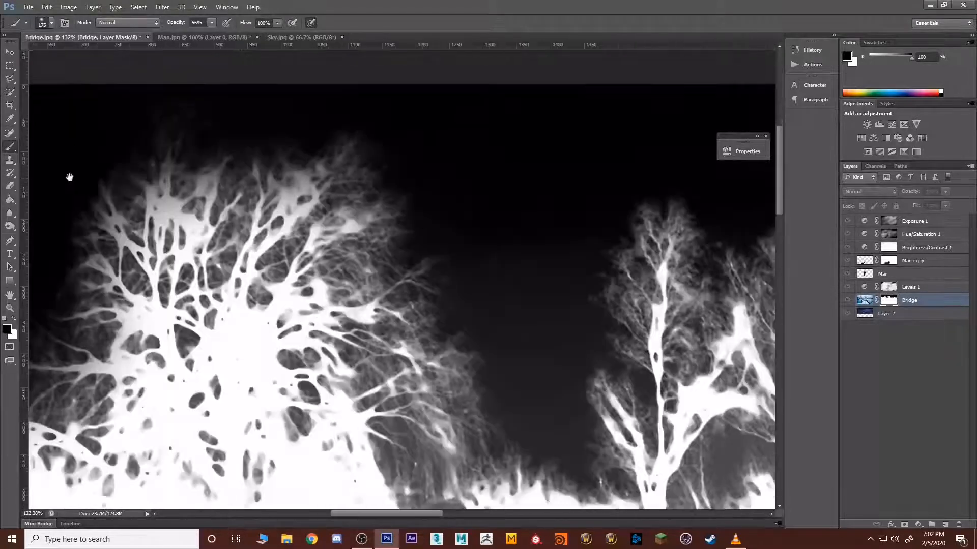
mouse_move(440, 173)
left_mouse_down()
mouse_move(339, 128)
mouse_move(453, 200)
mouse_move(518, 325)
mouse_move(445, 233)
mouse_move(526, 365)
mouse_move(534, 323)
mouse_move(556, 429)
mouse_move(568, 432)
mouse_move(628, 213)
mouse_move(595, 261)
mouse_move(550, 404)
mouse_move(395, 256)
mouse_move(478, 339)
mouse_move(409, 146)
mouse_move(406, 175)
mouse_move(394, 108)
left_mouse_up()
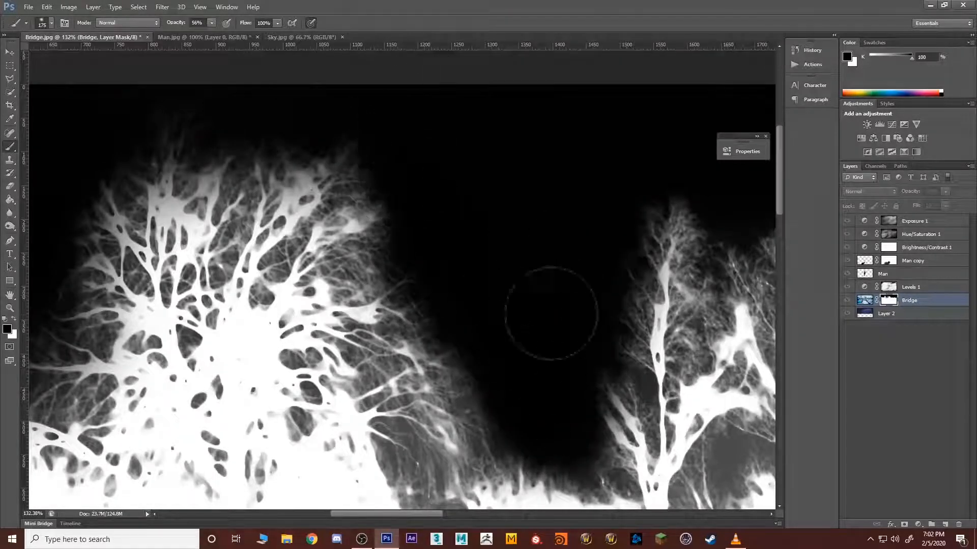
left_click_drag(466, 134, 250, 110)
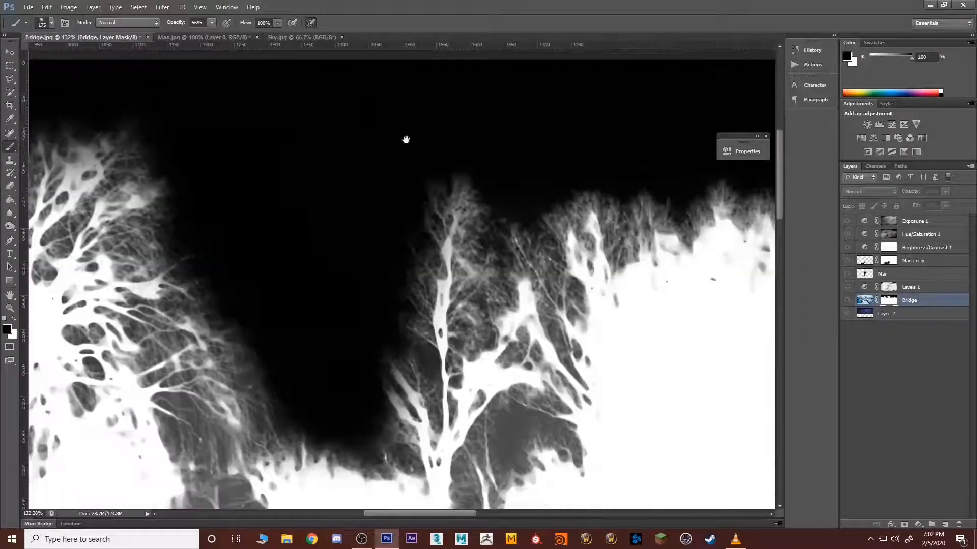
left_click_drag(647, 127, 253, 152)
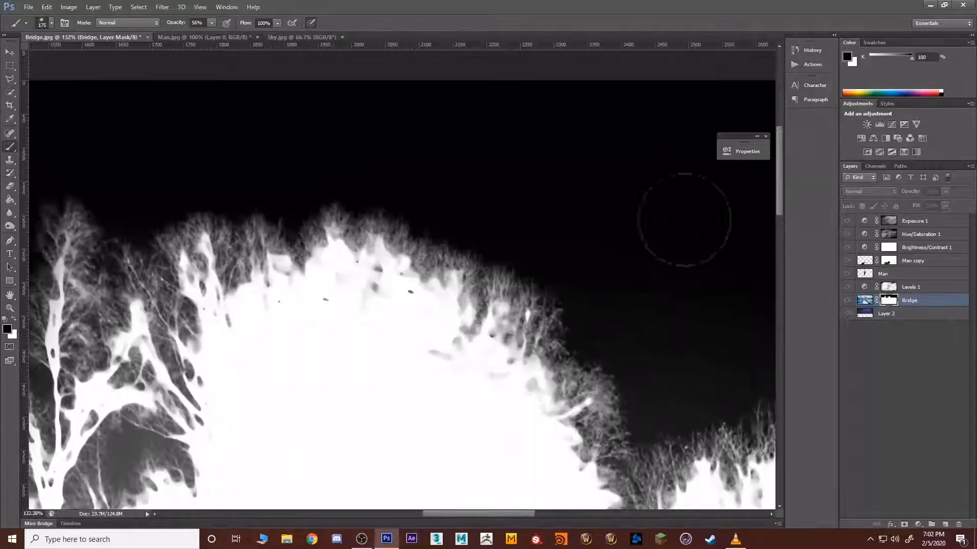
mouse_move(456, 222)
left_mouse_down()
mouse_move(670, 343)
mouse_move(648, 373)
mouse_move(634, 334)
mouse_move(657, 354)
mouse_move(796, 321)
left_mouse_up()
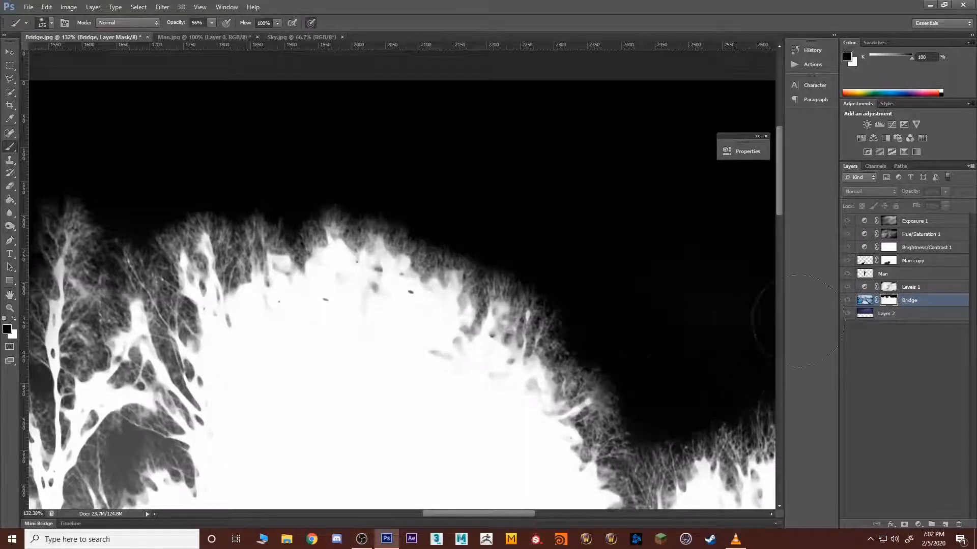
Step: Black out the sky haze above the right treeline up to the image's right edge and return to the composite view
mouse_move(587, 275)
left_mouse_down()
mouse_move(468, 212)
mouse_move(410, 204)
left_mouse_up()
left_click_drag(673, 207, 290, 202)
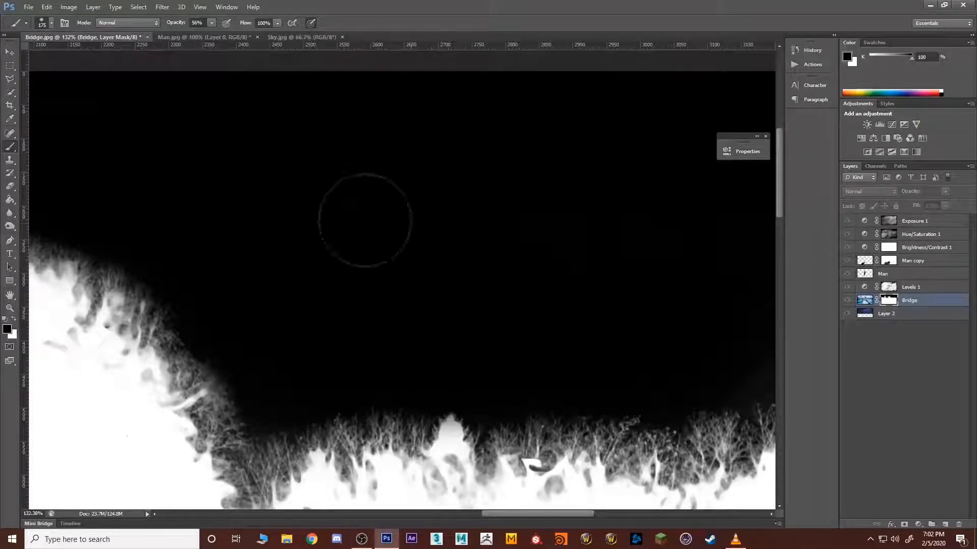
left_click_drag(336, 369, 664, 383)
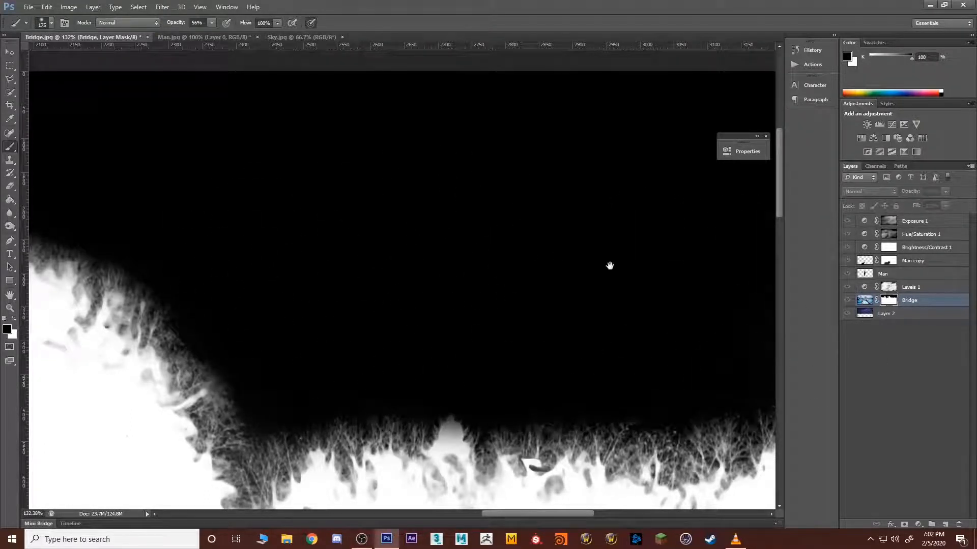
left_click_drag(608, 266, 303, 226)
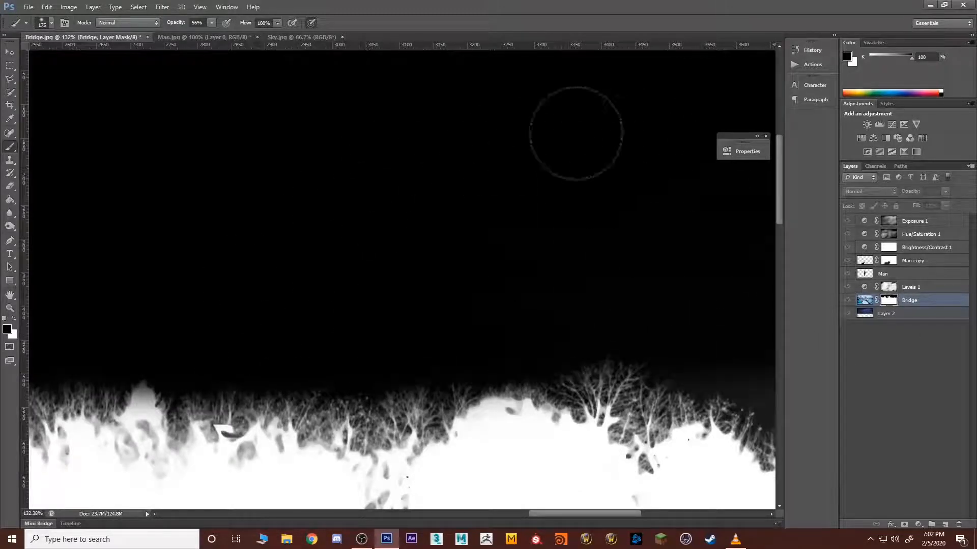
left_click_drag(642, 251, 265, 206)
mouse_move(414, 389)
left_mouse_down()
mouse_move(619, 254)
mouse_move(115, 304)
mouse_move(551, 170)
mouse_move(363, 152)
left_mouse_up()
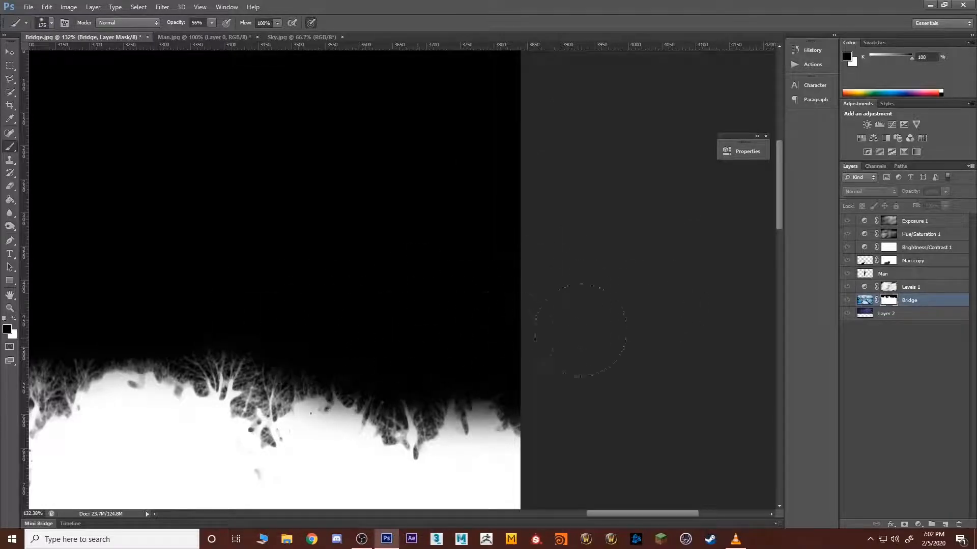
left_click_drag(256, 229, 772, 255)
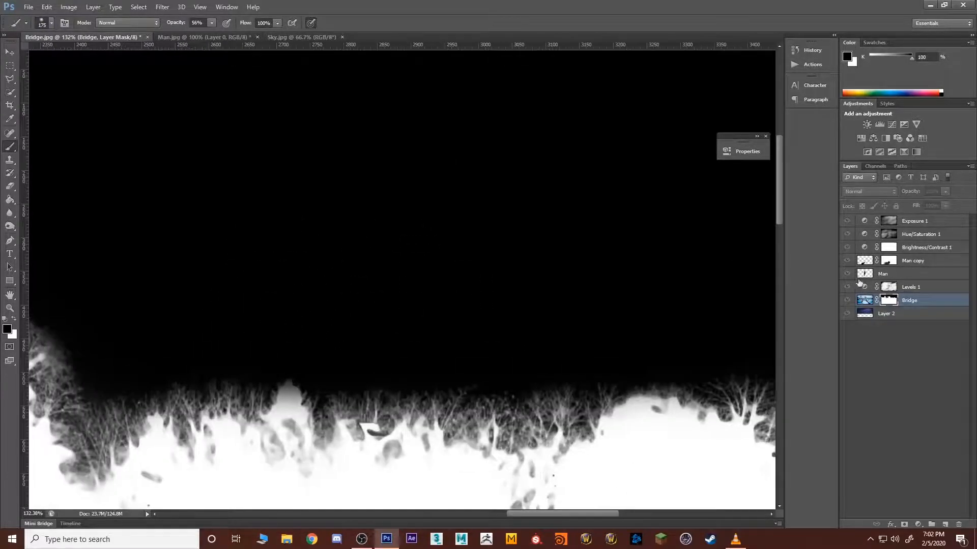
left_click(895, 304, "alt")
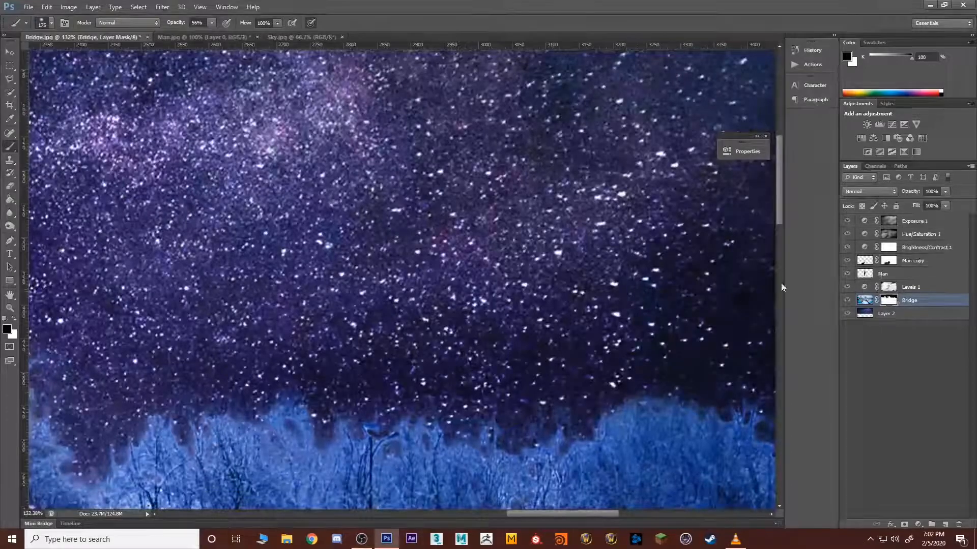
Step: Mask out the thin trees between the large and rounded trees, tighten both trees' outlines with black, and show the composite again
scroll(416, 293, "down", 6)
scroll(378, 296, "down", 1)
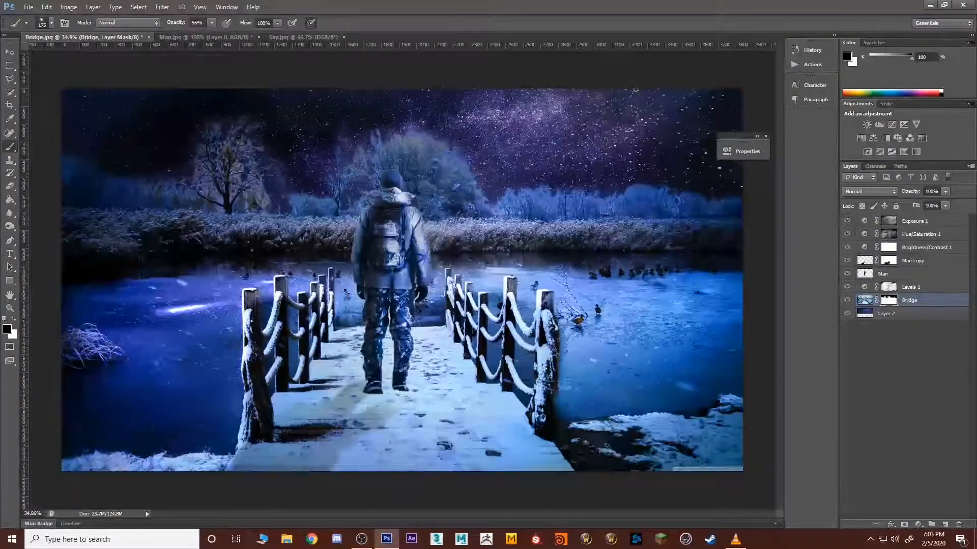
scroll(200, 224, "up", 2)
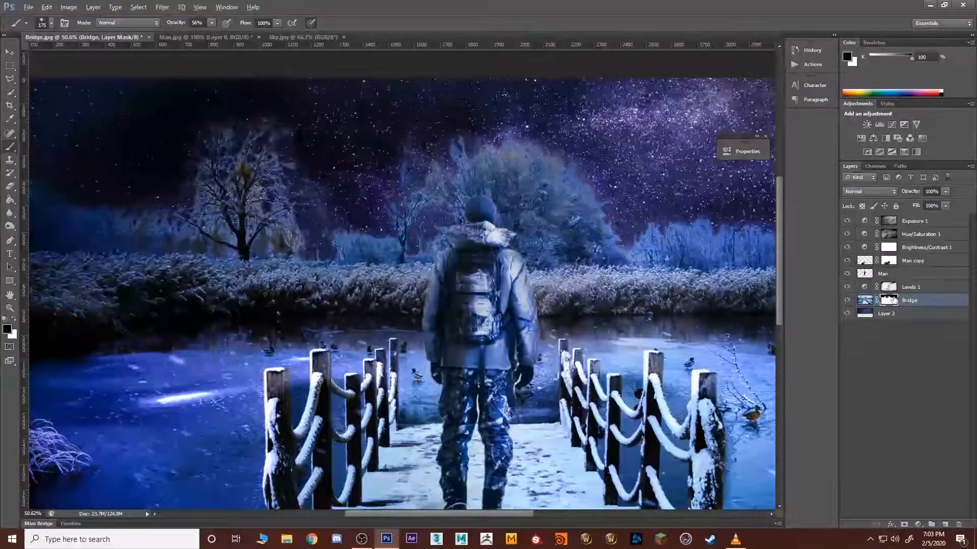
left_click(889, 300, "alt")
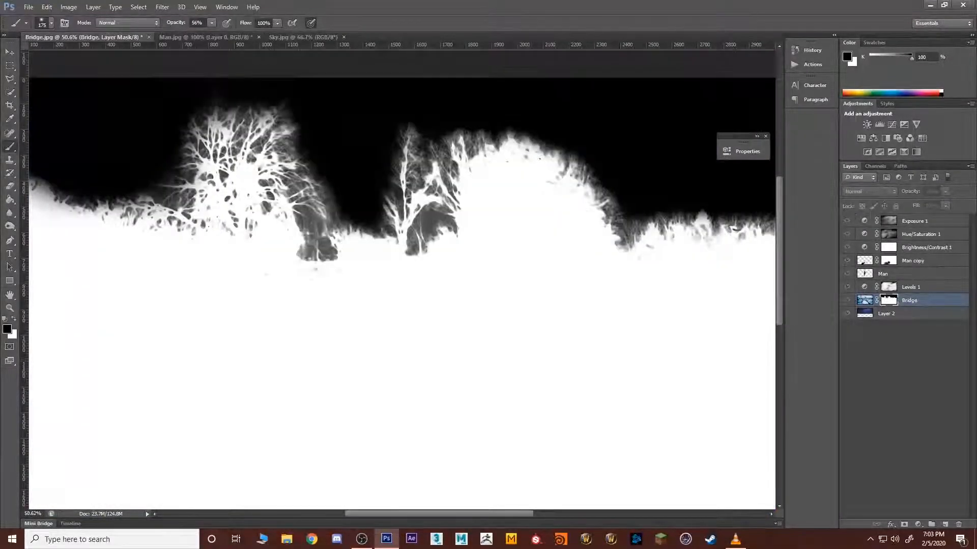
mouse_move(279, 152)
left_mouse_down()
mouse_move(308, 215)
mouse_move(332, 232)
mouse_move(319, 248)
mouse_move(329, 227)
mouse_move(396, 226)
mouse_move(383, 205)
mouse_move(422, 137)
mouse_move(437, 149)
mouse_move(438, 229)
left_mouse_up()
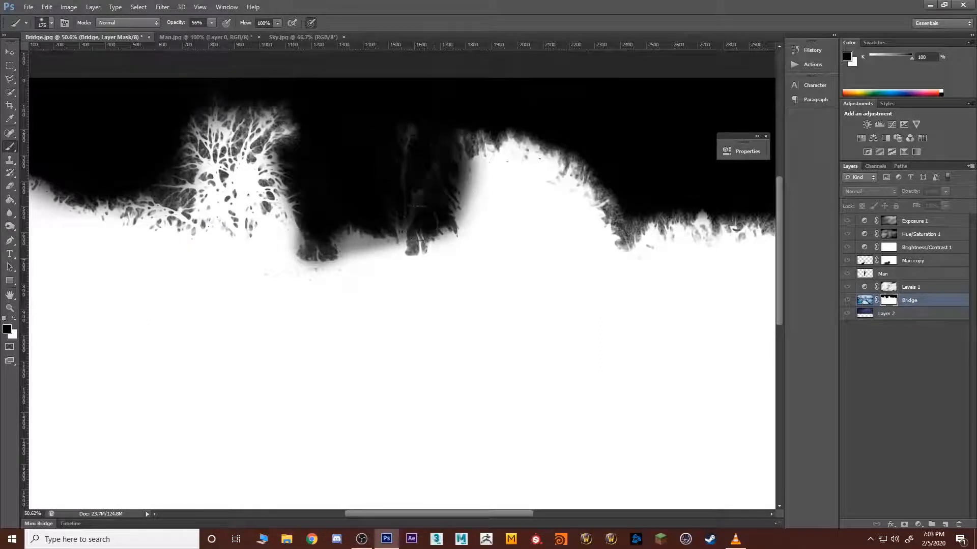
left_click_drag(340, 164, 390, 159)
mouse_move(419, 203)
left_mouse_down()
mouse_move(443, 222)
mouse_move(403, 215)
mouse_move(394, 217)
mouse_move(424, 222)
mouse_move(311, 228)
mouse_move(330, 230)
mouse_move(287, 143)
mouse_move(289, 158)
mouse_move(289, 124)
mouse_move(277, 110)
mouse_move(295, 129)
mouse_move(241, 86)
mouse_move(203, 105)
mouse_move(182, 138)
mouse_move(182, 189)
mouse_move(150, 187)
mouse_move(179, 185)
mouse_move(183, 129)
mouse_move(220, 103)
mouse_move(255, 101)
mouse_move(233, 107)
left_mouse_up()
mouse_move(184, 156)
left_mouse_down()
mouse_move(493, 141)
mouse_move(543, 111)
mouse_move(472, 139)
mouse_move(598, 139)
mouse_move(633, 169)
mouse_move(639, 192)
mouse_move(627, 190)
mouse_move(623, 221)
left_mouse_up()
left_click(896, 301, "alt")
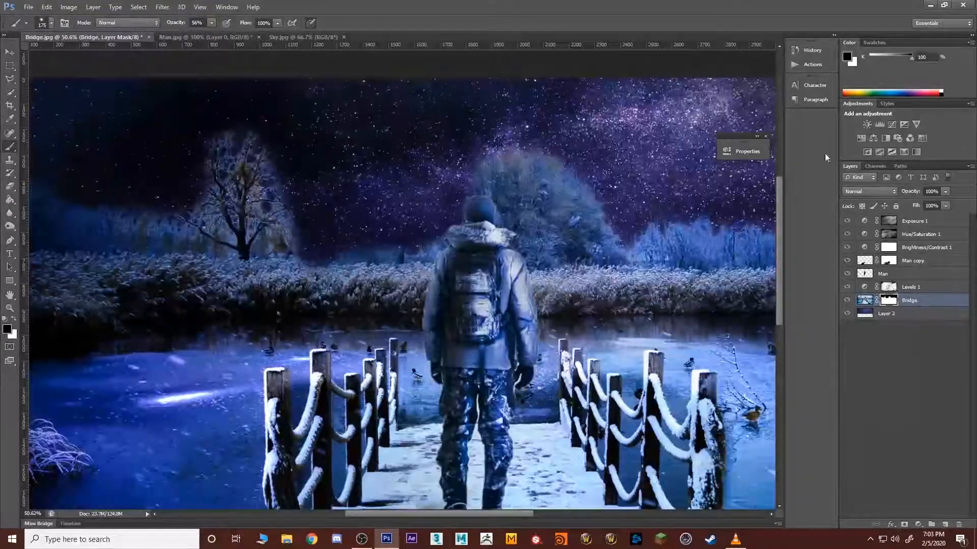
Step: Display the Bridge layer mask, set the brush to 40 px and 95% opacity, and black out gaps in the large tree's upper crown
scroll(249, 177, "down", 4)
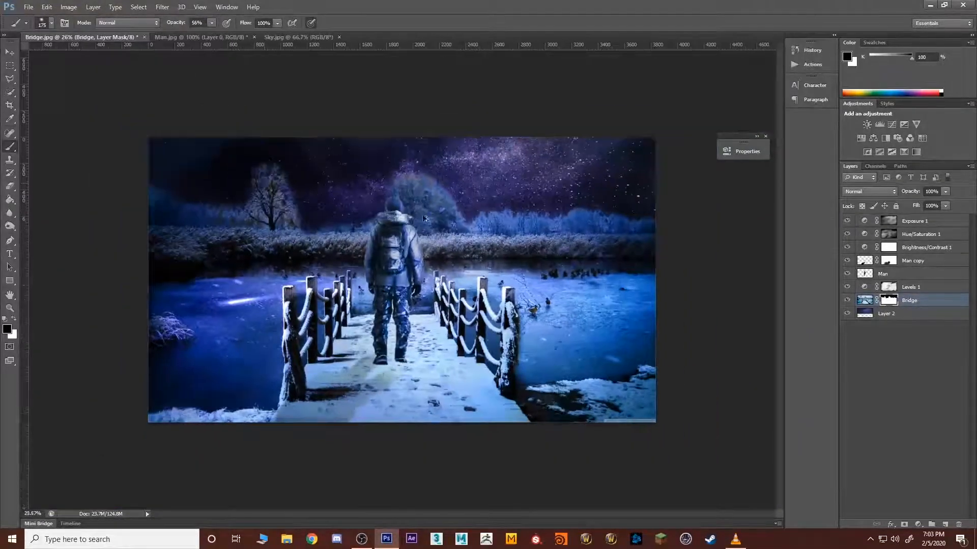
scroll(249, 177, "up", 8)
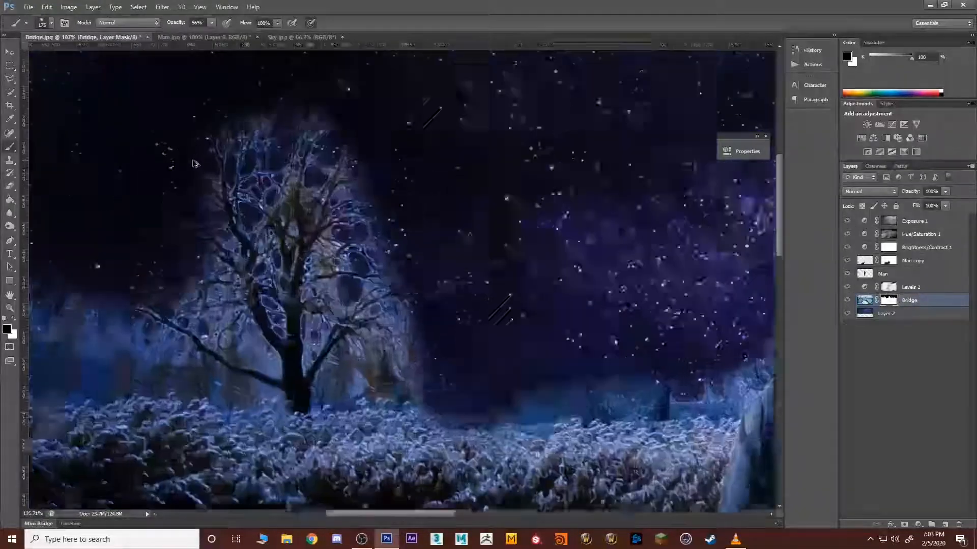
scroll(194, 167, "up", 3)
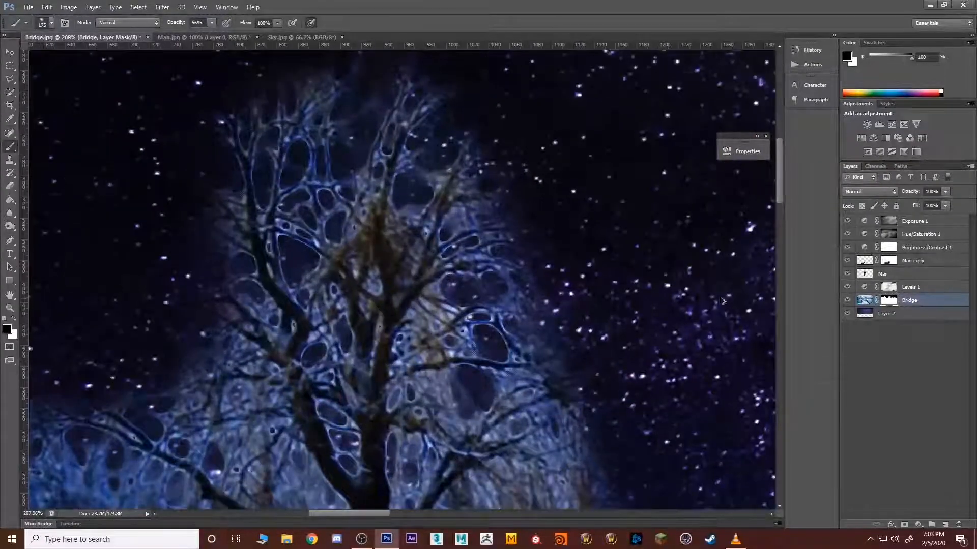
left_click(889, 302, "alt")
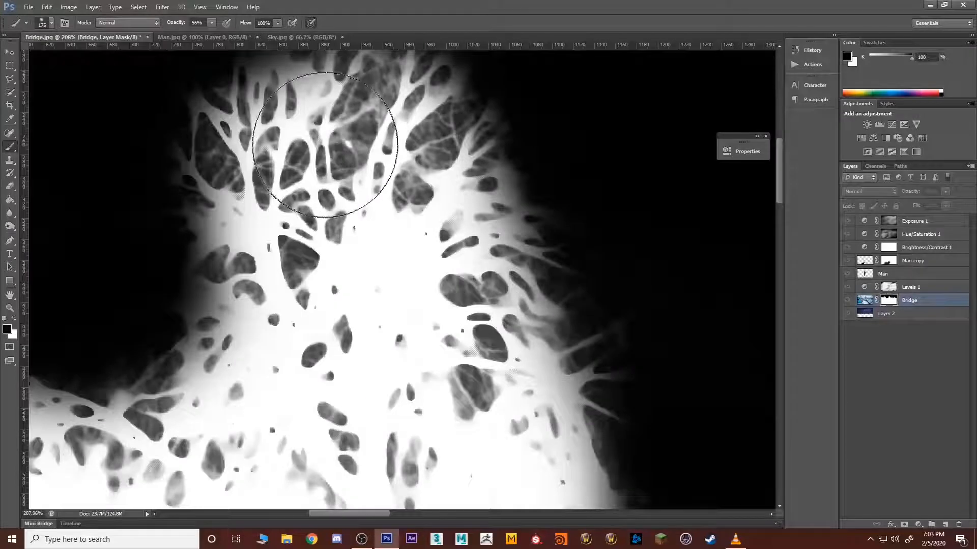
key("bracketleft")
key("bracketleft")
key("bracketleft")
key("bracketleft")
key("bracketleft")
key("bracketleft")
key("bracketleft")
key("bracketleft")
key("bracketleft")
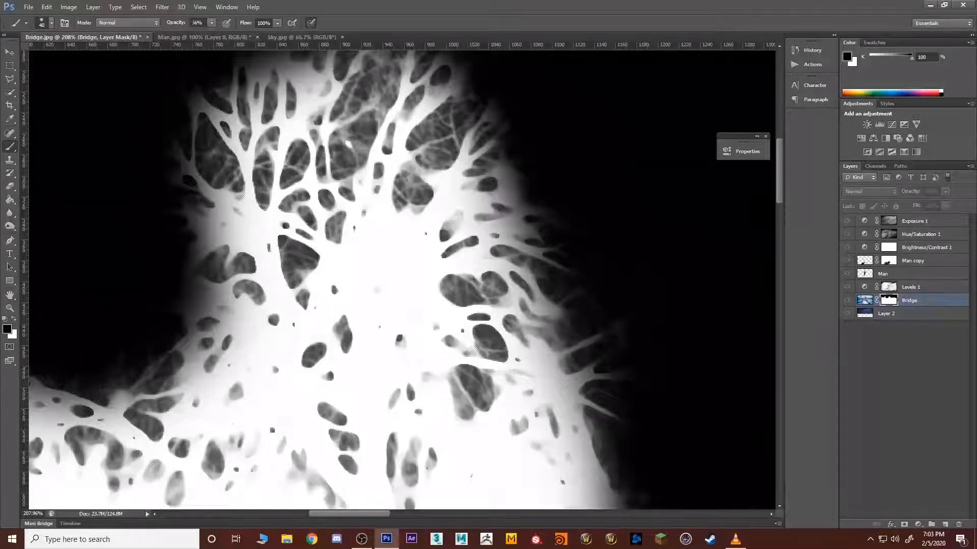
left_click(210, 24)
left_click_drag(210, 35, 231, 35)
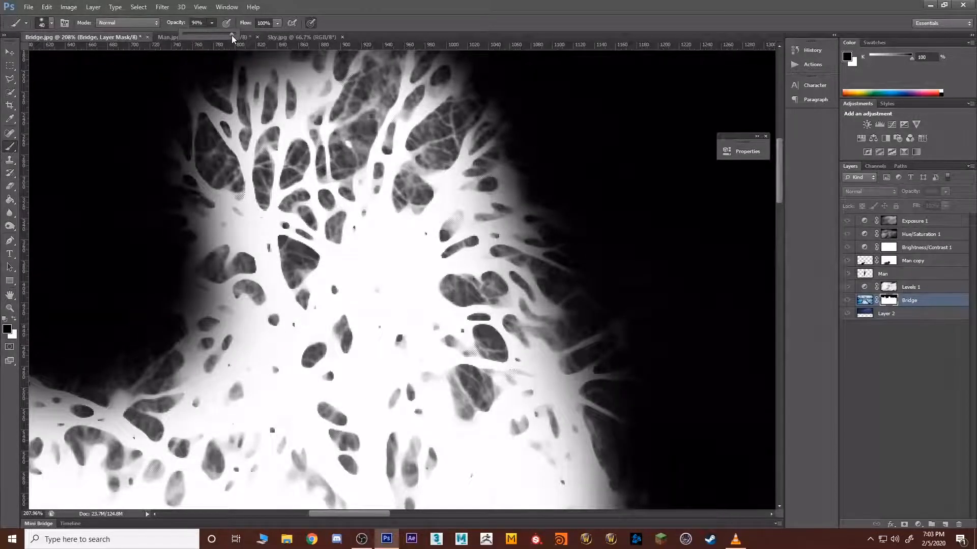
mouse_move(344, 139)
left_mouse_down()
mouse_move(361, 127)
mouse_move(379, 76)
mouse_move(349, 99)
mouse_move(388, 63)
mouse_move(334, 160)
left_mouse_up()
mouse_move(322, 117)
left_mouse_down()
mouse_move(341, 80)
mouse_move(335, 127)
mouse_move(396, 95)
mouse_move(381, 132)
mouse_move(422, 108)
mouse_move(447, 134)
mouse_move(373, 209)
mouse_move(402, 195)
mouse_move(392, 213)
left_mouse_up()
left_click_drag(370, 256, 367, 264)
Step: Paint black along the right side of the large tree in the mask, carving sky around its outer and lower right branches
mouse_move(476, 212)
left_mouse_down()
mouse_move(432, 230)
mouse_move(460, 185)
mouse_move(506, 184)
left_mouse_up()
mouse_move(492, 270)
left_mouse_down()
mouse_move(558, 283)
mouse_move(459, 305)
mouse_move(625, 287)
mouse_move(639, 295)
mouse_move(452, 353)
mouse_move(644, 353)
mouse_move(437, 391)
mouse_move(436, 405)
mouse_move(455, 410)
mouse_move(428, 430)
mouse_move(465, 430)
mouse_move(440, 428)
mouse_move(435, 414)
mouse_move(580, 381)
left_mouse_up()
mouse_move(513, 307)
left_mouse_down()
mouse_move(486, 214)
mouse_move(471, 199)
left_mouse_up()
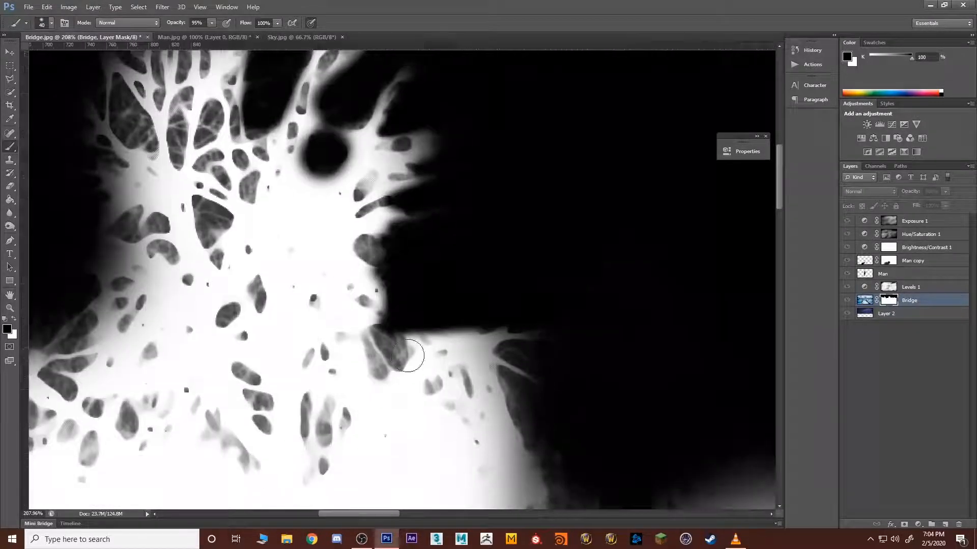
mouse_move(368, 351)
left_mouse_down()
mouse_move(414, 328)
mouse_move(395, 363)
mouse_move(458, 325)
mouse_move(538, 321)
mouse_move(421, 374)
mouse_move(532, 367)
mouse_move(582, 377)
mouse_move(395, 421)
mouse_move(523, 401)
left_mouse_up()
left_click_drag(440, 374, 575, 264)
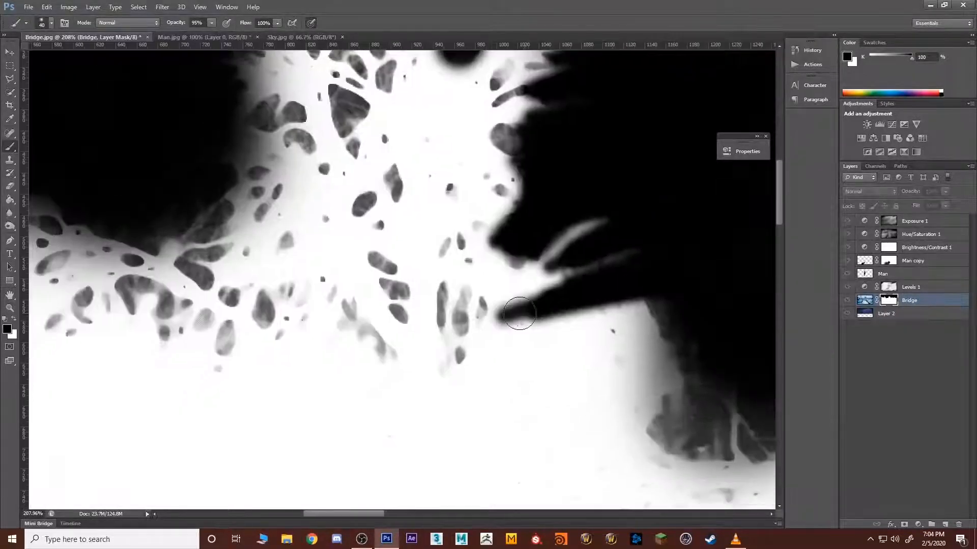
mouse_move(520, 316)
left_mouse_down()
mouse_move(627, 285)
mouse_move(521, 314)
left_mouse_up()
Step: Black out the grey haze above the left treeline up to the large tree's trunk side
mouse_move(288, 247)
left_mouse_down()
mouse_move(424, 309)
mouse_move(414, 315)
left_mouse_up()
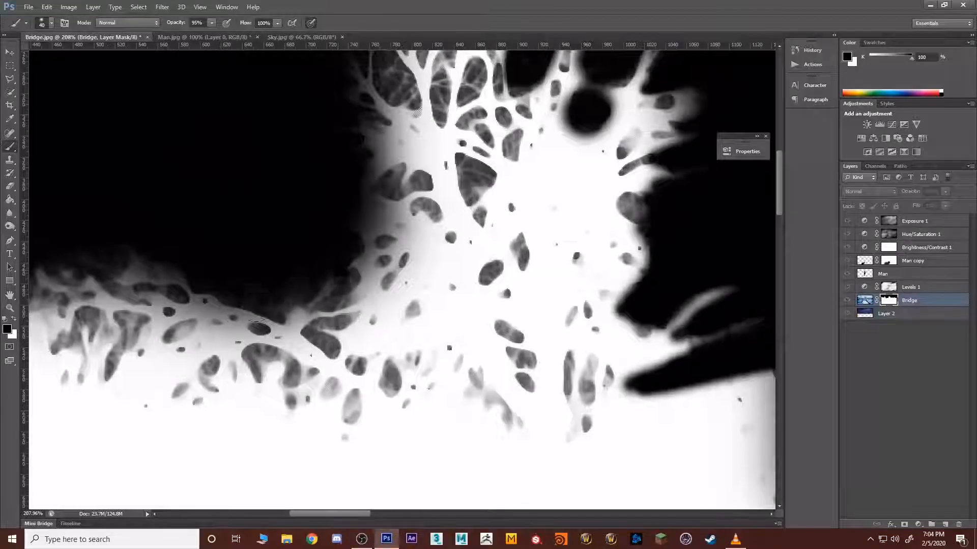
mouse_move(327, 289)
left_mouse_down()
mouse_move(260, 297)
mouse_move(173, 264)
mouse_move(175, 253)
mouse_move(113, 246)
mouse_move(88, 248)
mouse_move(102, 266)
mouse_move(58, 275)
left_mouse_up()
left_click_drag(239, 227, 219, 290)
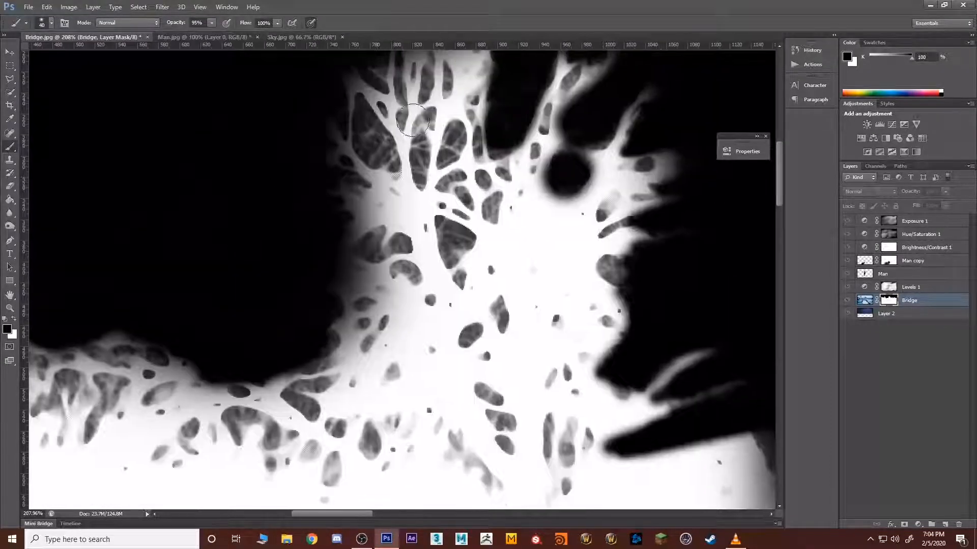
Step: Fill the grey gaps between the large tree's upper-left branches with black, reducing the brush to 15 px, and return to the composite view
mouse_move(376, 121)
left_mouse_down()
mouse_move(376, 144)
mouse_move(414, 157)
left_mouse_up()
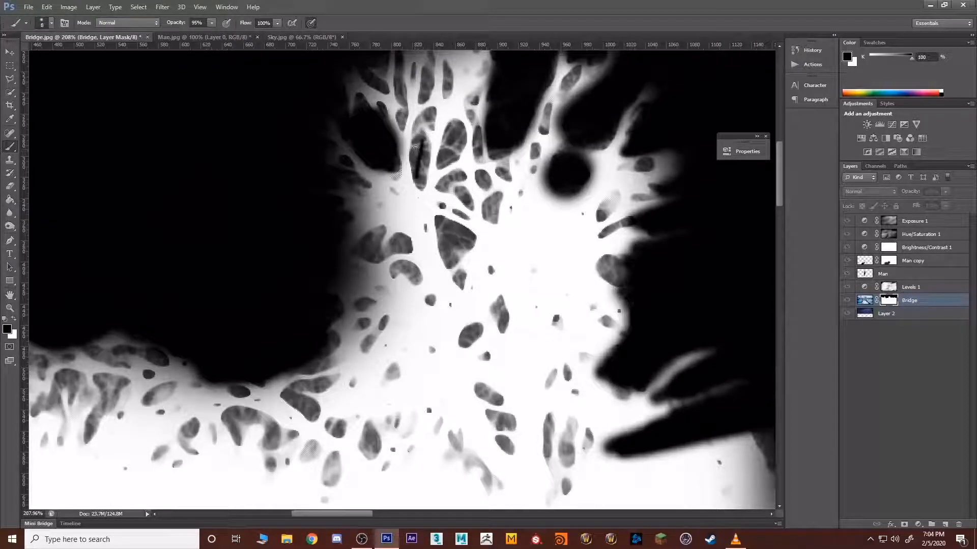
mouse_move(414, 146)
left_mouse_down()
mouse_move(415, 178)
mouse_move(413, 135)
mouse_move(454, 134)
mouse_move(459, 193)
mouse_move(443, 185)
mouse_move(460, 171)
mouse_move(466, 196)
mouse_move(498, 207)
mouse_move(491, 218)
mouse_move(473, 175)
left_mouse_up()
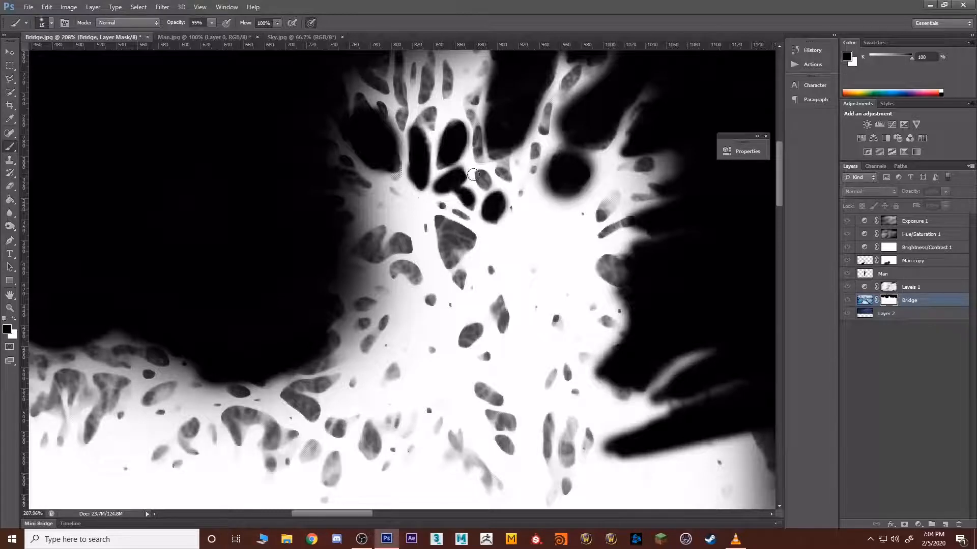
mouse_move(454, 248)
left_mouse_down()
mouse_move(443, 239)
mouse_move(456, 260)
left_mouse_up()
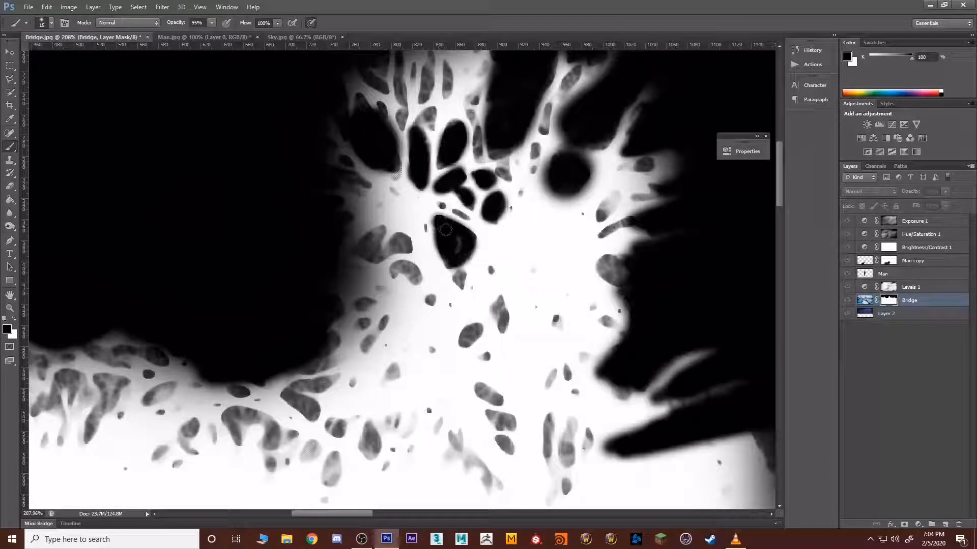
mouse_move(348, 250)
left_mouse_down()
mouse_move(382, 239)
mouse_move(405, 246)
left_mouse_up()
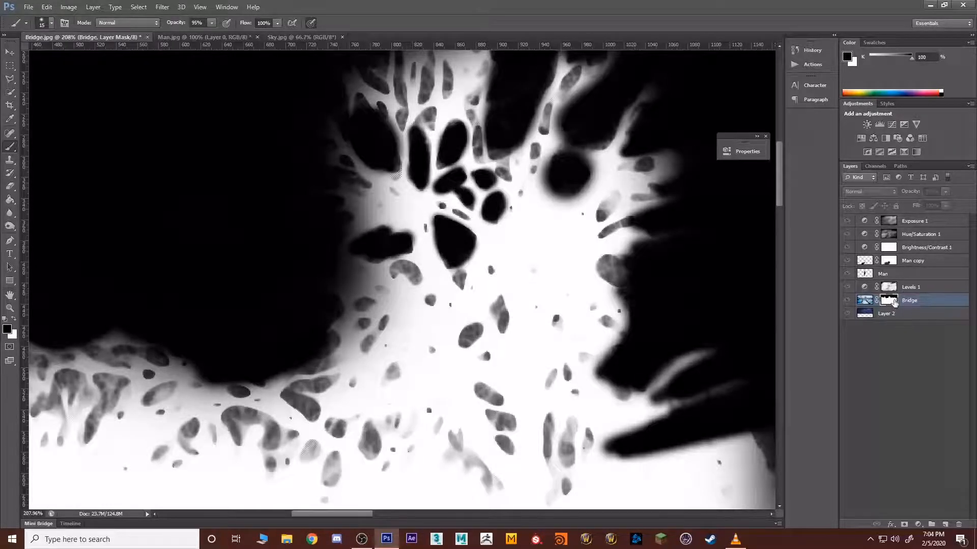
left_click(894, 303, "alt")
scroll(654, 254, "down", 17)
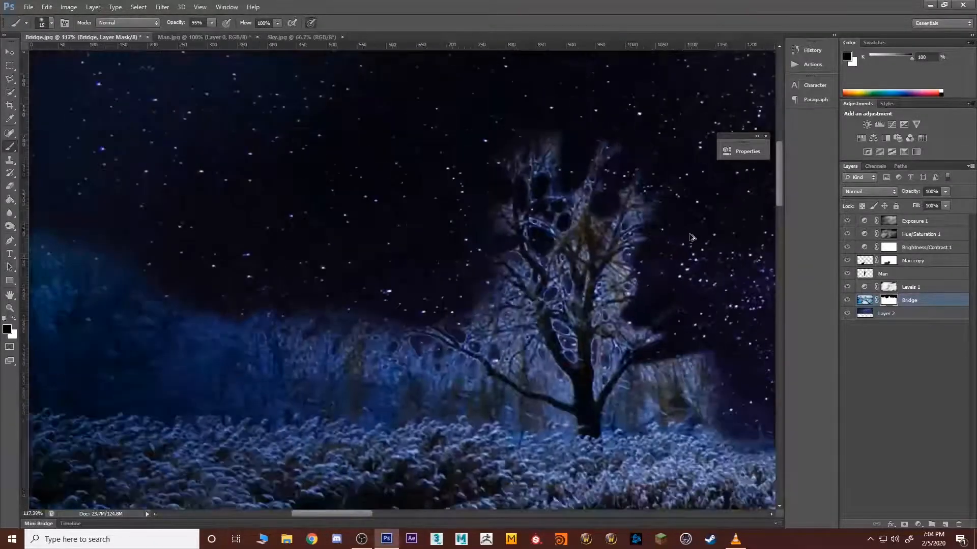
scroll(669, 301, "down", 2)
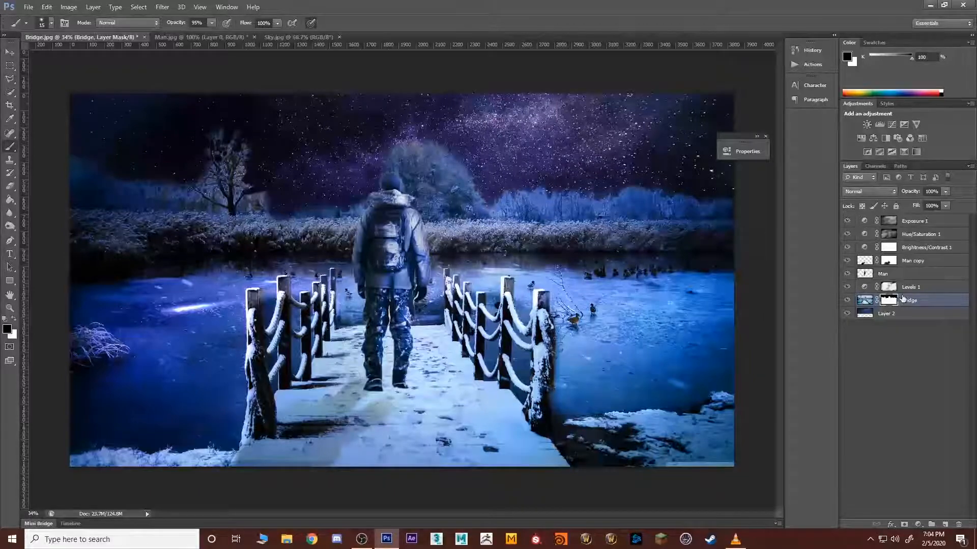
Step: Darken the jacket, hood and backpack on the Man layer using the Burn tool with midtones range and 50% exposure
left_click(865, 273)
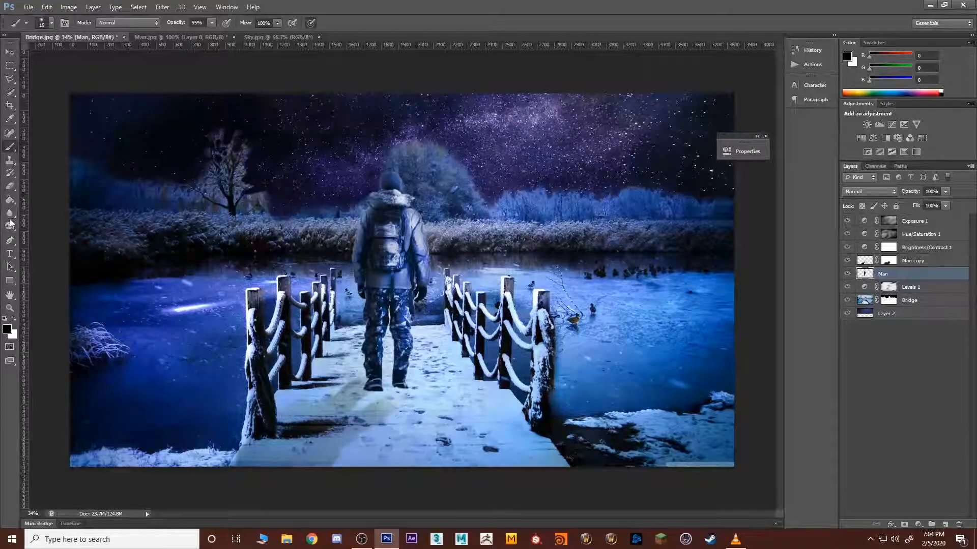
left_click_drag(11, 223, 59, 231)
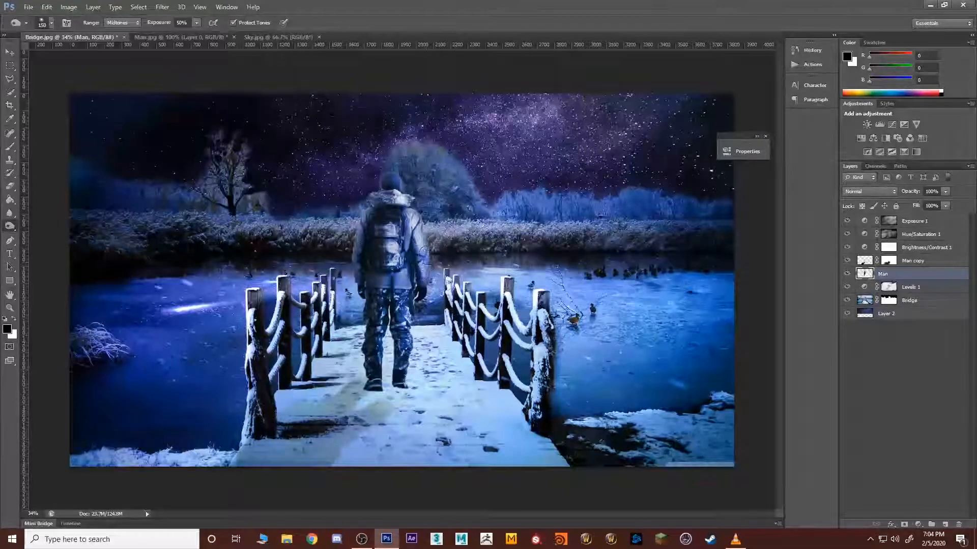
mouse_move(392, 227)
left_mouse_down()
mouse_move(423, 249)
mouse_move(413, 229)
left_mouse_up()
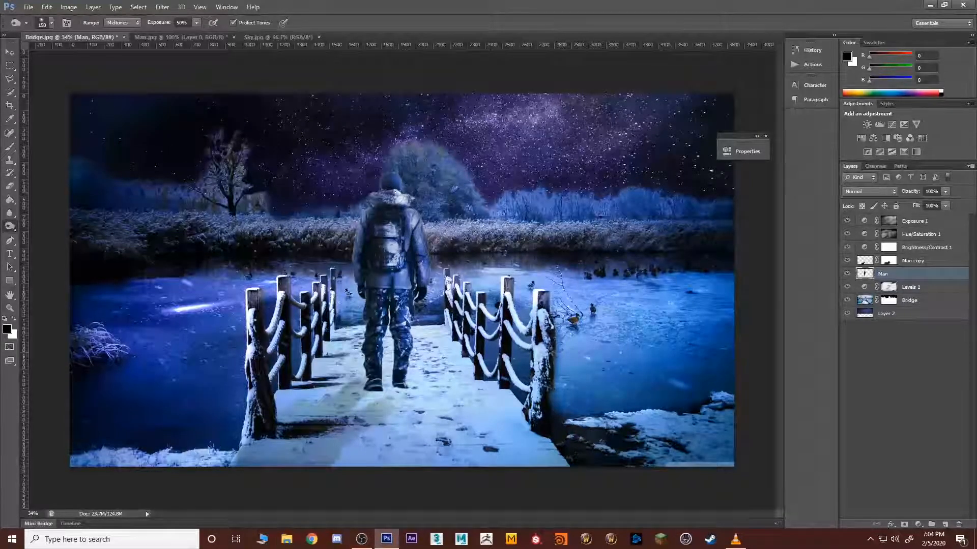
mouse_move(395, 264)
left_mouse_down()
mouse_move(396, 252)
mouse_move(398, 277)
left_mouse_up()
left_click_drag(393, 197, 407, 199)
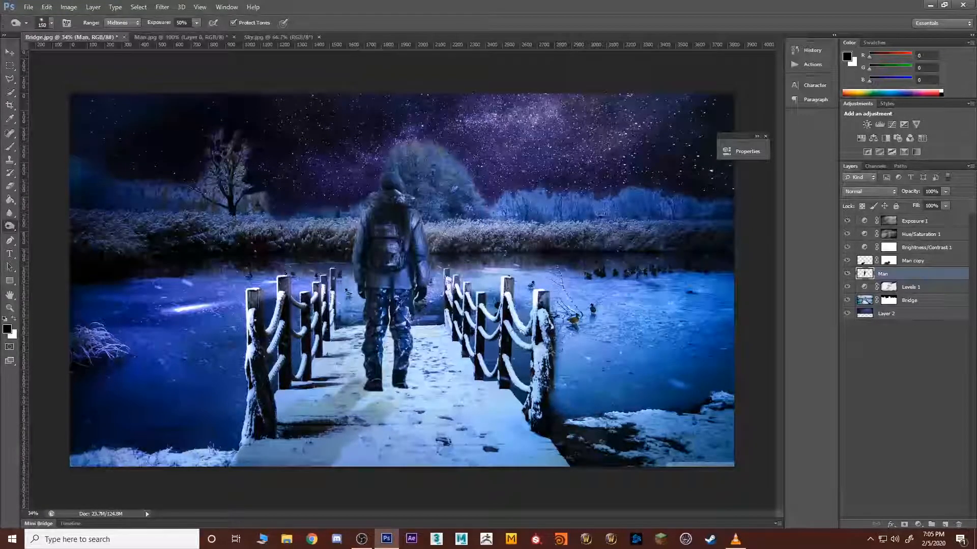
Step: Try to burn a contact shadow into the Bridge layer around the man's feet, undo those strokes, and deselect the layer
left_click(865, 300)
mouse_move(375, 395)
left_mouse_down()
mouse_move(411, 385)
mouse_move(389, 388)
mouse_move(398, 381)
mouse_move(387, 378)
mouse_move(409, 385)
mouse_move(385, 401)
mouse_move(398, 401)
mouse_move(352, 389)
mouse_move(391, 404)
mouse_move(368, 410)
left_mouse_up()
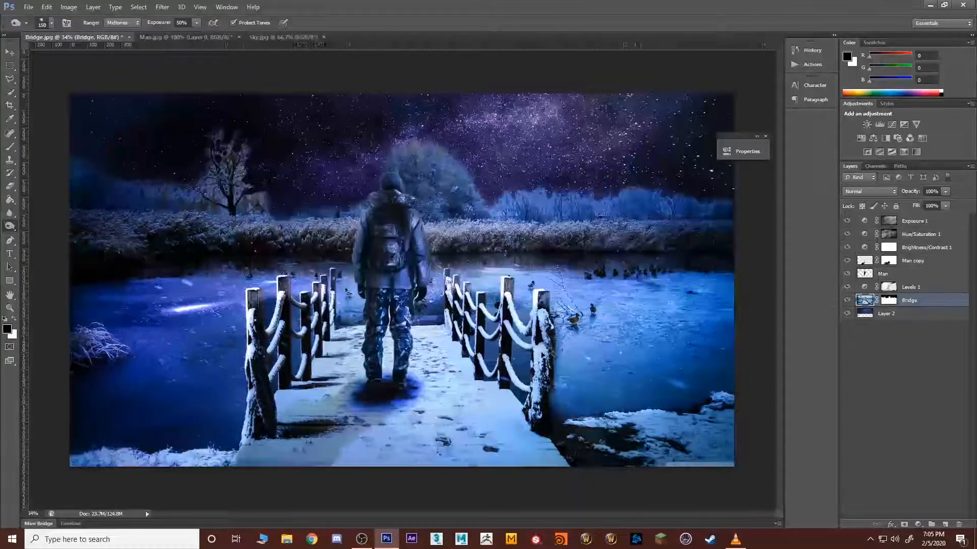
key("ctrl+alt+z")
key("ctrl+alt+z")
key("ctrl+alt+z")
key("ctrl+alt+z")
key("ctrl+alt+z")
key("ctrl+alt+z")
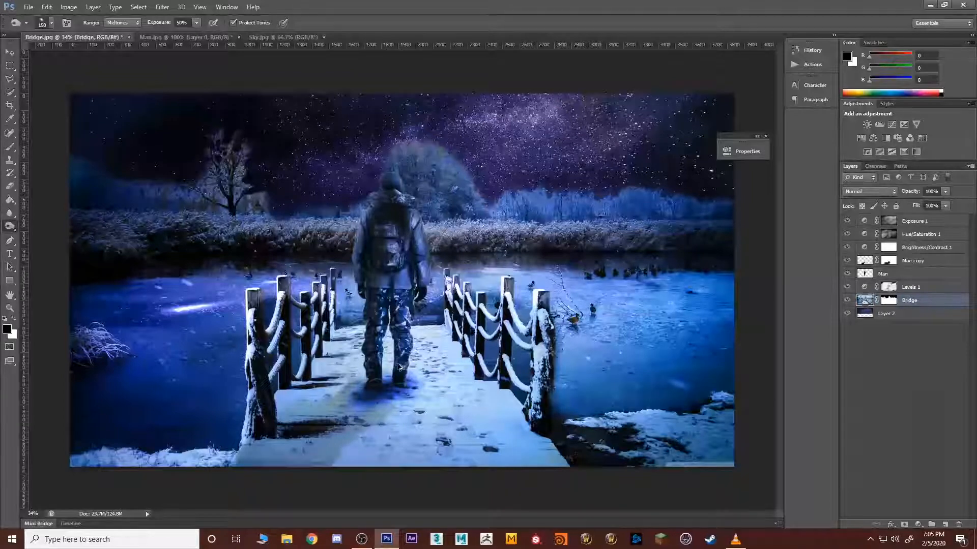
key("ctrl+alt+z")
key("ctrl+alt+z")
key("ctrl+alt+z")
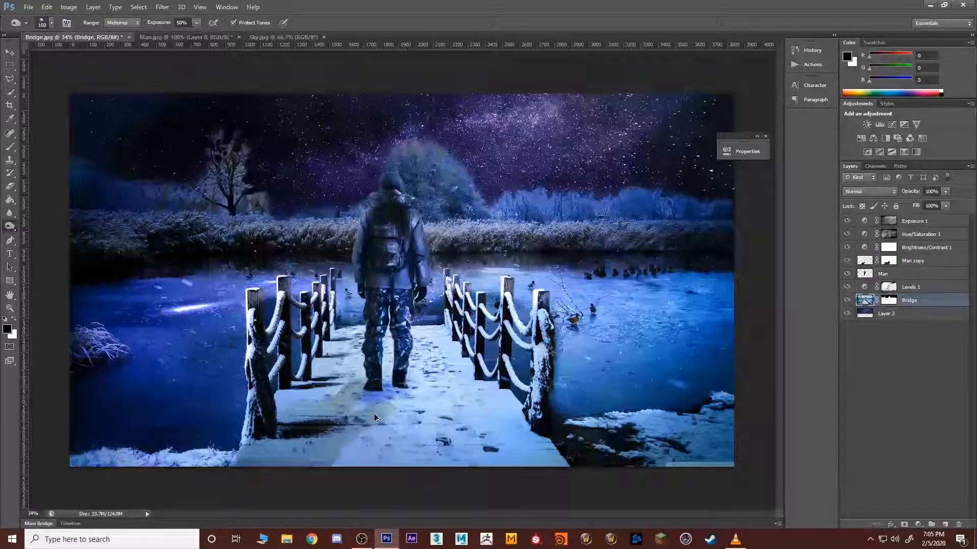
left_click(949, 388)
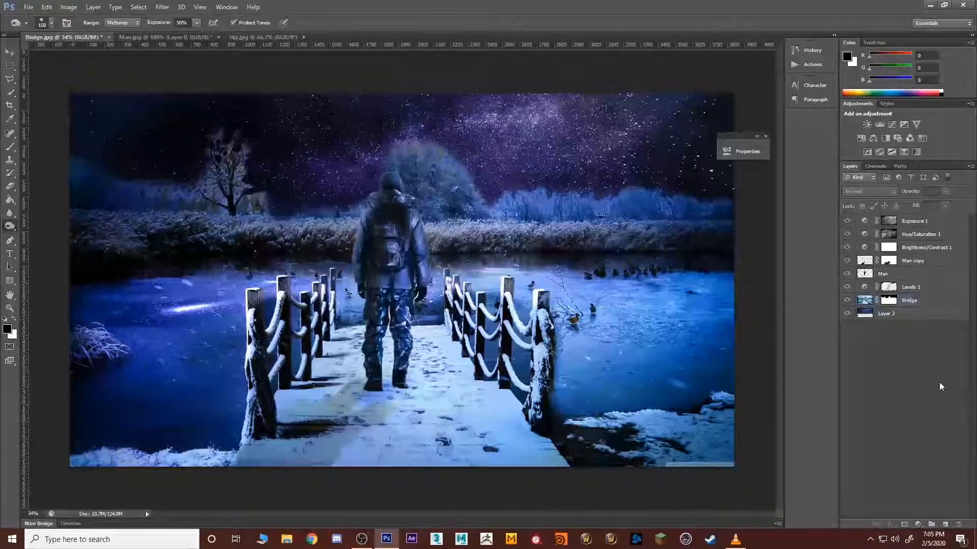